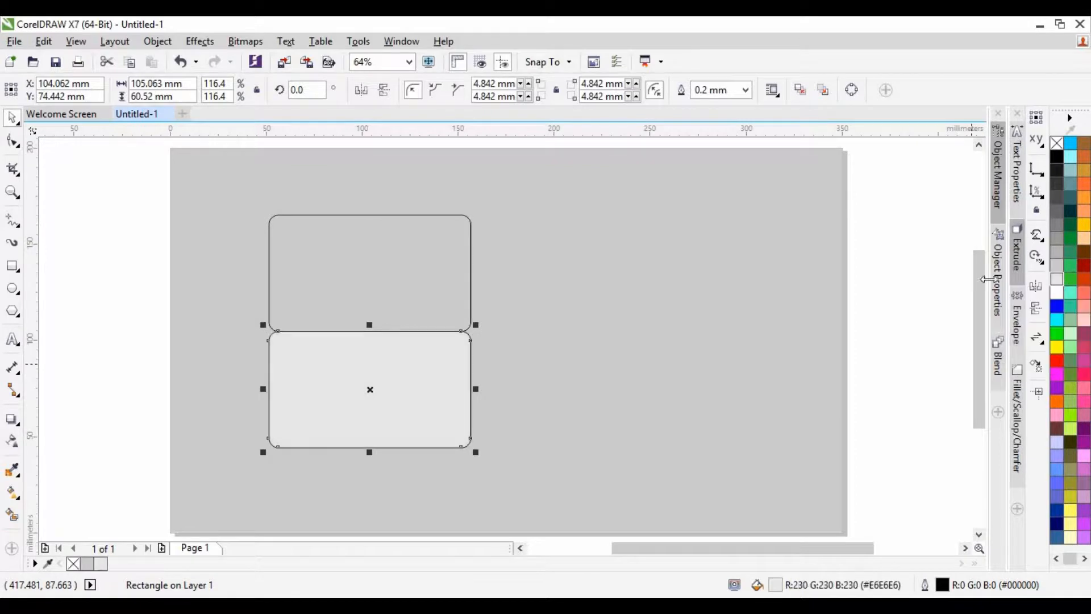
Step: Convert the upper rounded rectangle to curves and slant its left edge outward toward the top
{"action": "left_click", "coordinate": [851, 90]}
{"action": "left_click_drag", "start_coordinate": [246, 192], "coordinate": [301, 255]}
{"action": "scroll", "coordinate": [269, 229], "scroll_direction": "up", "scroll_amount": 1}
{"action": "left_click_drag", "start_coordinate": [269, 220], "coordinate": [383, 368]}
{"action": "scroll", "coordinate": [297, 275], "scroll_direction": "down", "scroll_amount": 1}
{"action": "left_click", "coordinate": [12, 117]}
Step: Draw a helper rectangle about 75 × 84 mm over the slanted shape's left half, extract that half as a copy, and mirror it horizontally
{"action": "left_click", "coordinate": [12, 265]}
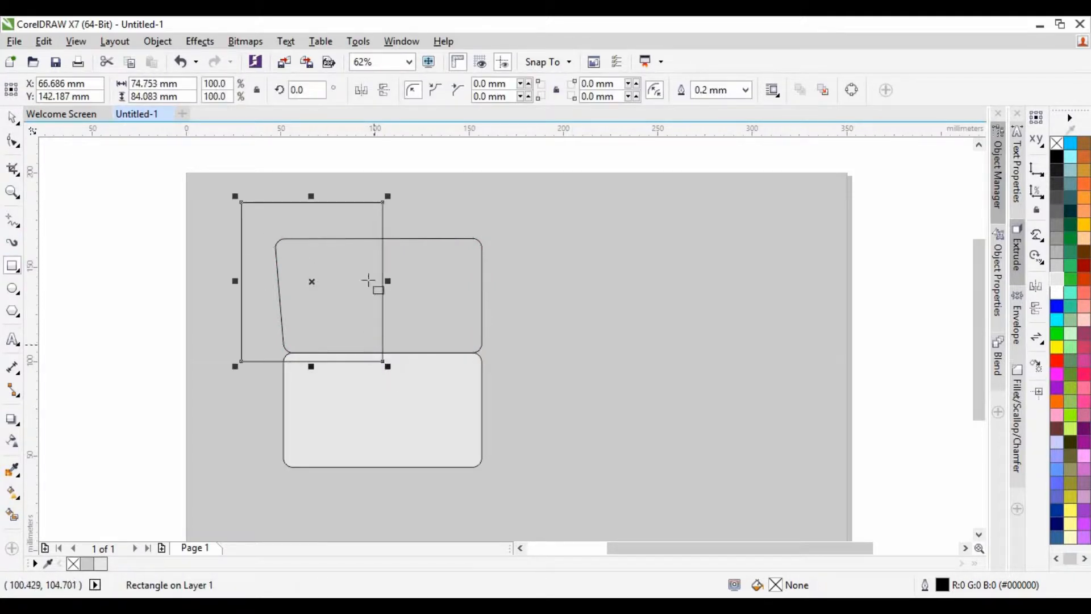
{"action": "left_click", "coordinate": [411, 304], "text": "shift"}
{"action": "left_click", "coordinate": [180, 61]}
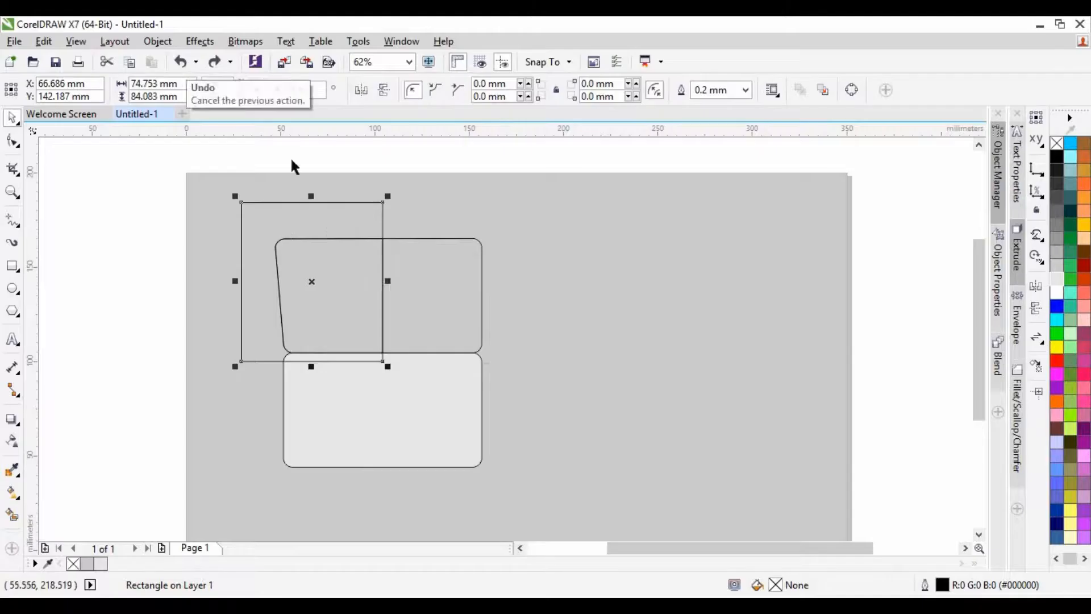
{"action": "left_click_drag", "start_coordinate": [294, 216], "coordinate": [265, 215]}
{"action": "left_click_drag", "start_coordinate": [368, 272], "coordinate": [499, 272]}
{"action": "left_click", "coordinate": [361, 89]}
Step: Place the mirrored half over the right side of the slanted shape so the laptop lid is symmetrical
{"action": "left_click", "coordinate": [310, 225]}
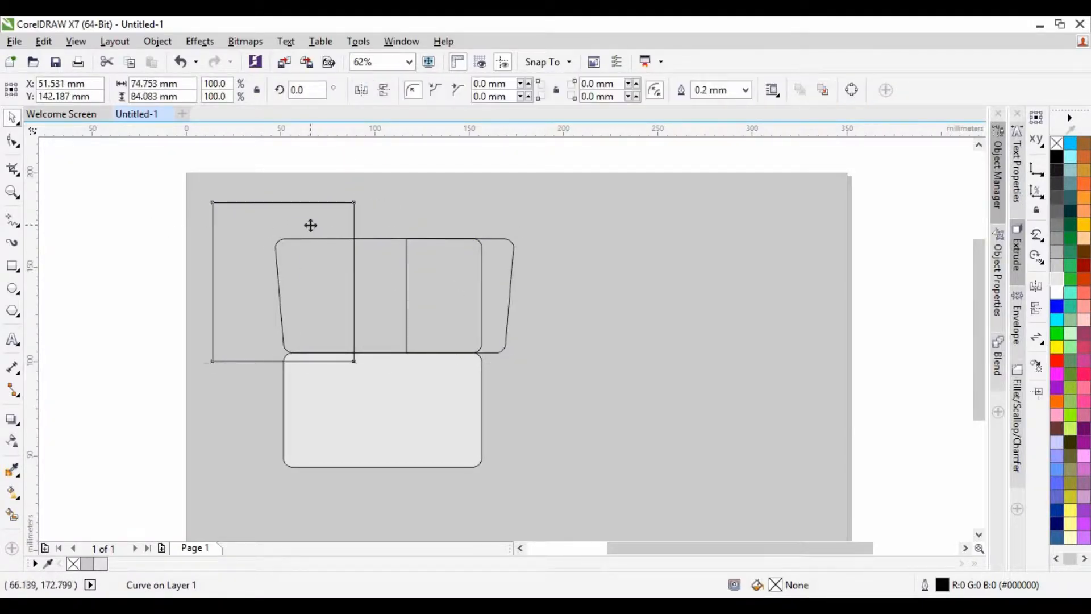
{"action": "left_click_drag", "start_coordinate": [332, 224], "coordinate": [330, 225]}
{"action": "left_click_drag", "start_coordinate": [493, 267], "coordinate": [689, 268]}
{"action": "mouse_move", "coordinate": [332, 221]}
{"action": "left_mouse_down"}
{"action": "mouse_move", "coordinate": [299, 221]}
{"action": "mouse_move", "coordinate": [336, 227]}
{"action": "left_mouse_up"}
{"action": "left_click_drag", "start_coordinate": [645, 280], "coordinate": [425, 280]}
Step: Delete the helper rectangle and fill both lid parts with gray #808080
{"action": "left_click", "coordinate": [1056, 224]}
{"action": "left_click", "coordinate": [285, 230]}
{"action": "key", "text": "Delete"}
{"action": "left_click", "coordinate": [286, 240]}
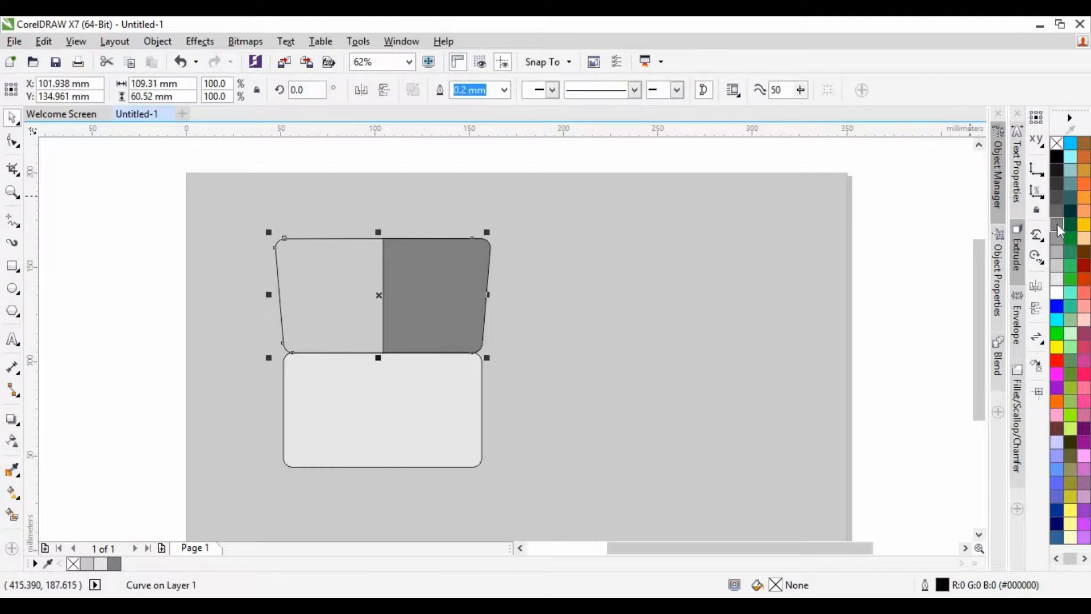
{"action": "left_click", "coordinate": [1056, 224]}
Step: Remove the outlines from all laptop shapes and weld the two lid parts into one shape
{"action": "left_click_drag", "start_coordinate": [133, 209], "coordinate": [562, 483]}
{"action": "right_click", "coordinate": [1056, 142]}
{"action": "left_click", "coordinate": [625, 275]}
{"action": "left_click", "coordinate": [335, 276]}
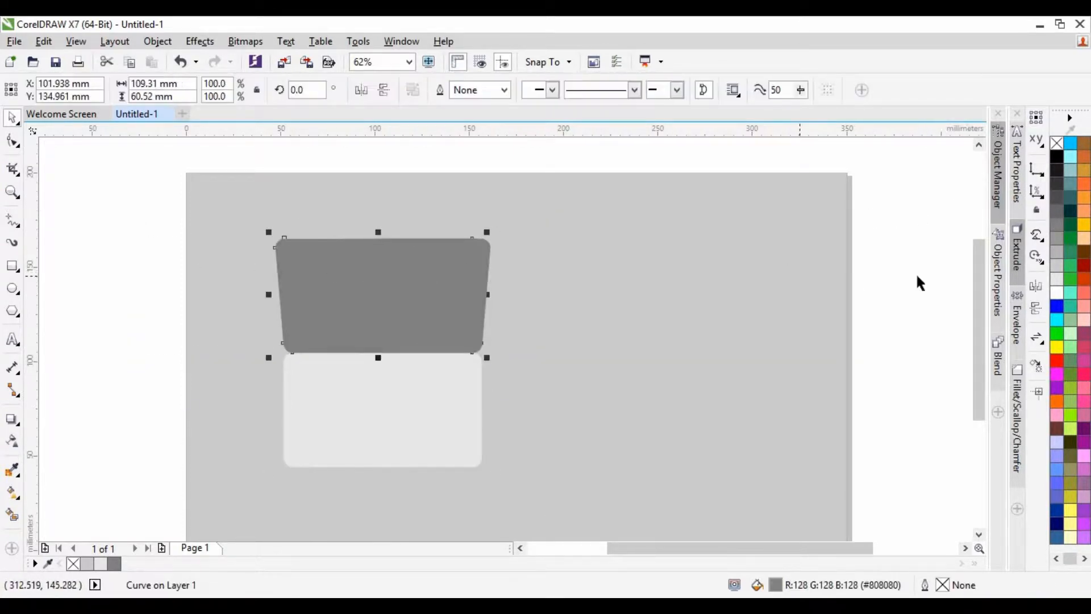
{"action": "left_click", "coordinate": [312, 286], "text": "shift"}
{"action": "left_click", "coordinate": [442, 90]}
{"action": "key", "text": "Escape"}
Step: Squash the laptop lid to 50% of its height, keeping its lower edge against the base
{"action": "left_click", "coordinate": [397, 271]}
{"action": "left_click_drag", "start_coordinate": [382, 231], "coordinate": [380, 290]}
{"action": "key", "text": "Escape"}
Step: Add a smaller copy of the lid, about 100.5 × 26.7 mm, filled with dark gray #666666 and centered inside the lid as the screen
{"action": "left_click", "coordinate": [353, 307]}
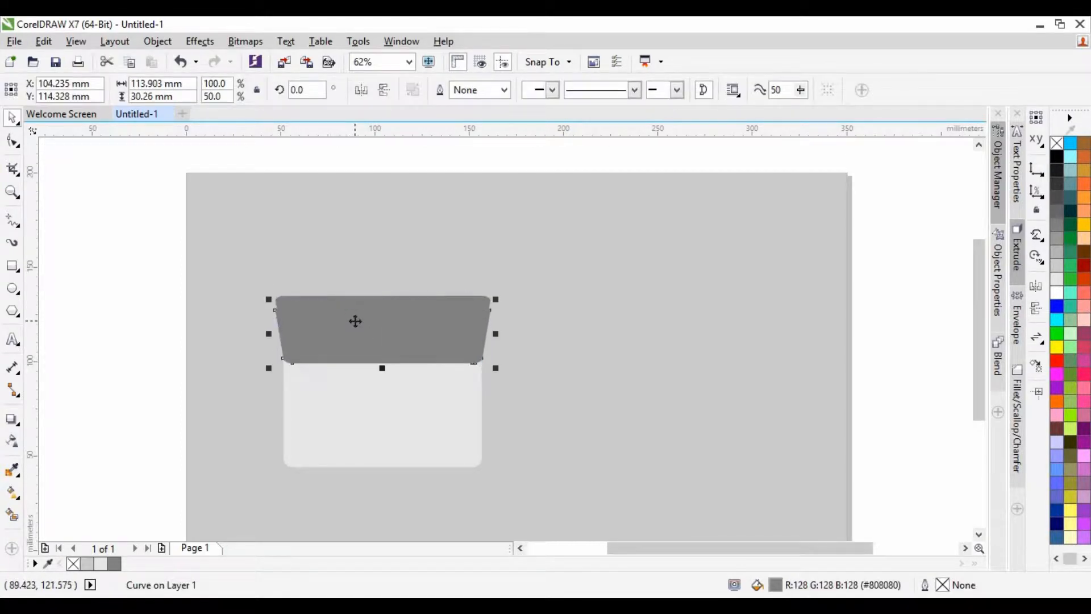
{"action": "left_click", "coordinate": [1056, 211]}
{"action": "left_click_drag", "start_coordinate": [290, 309], "coordinate": [306, 313]}
{"action": "scroll", "coordinate": [439, 342], "scroll_direction": "up", "scroll_amount": 2}
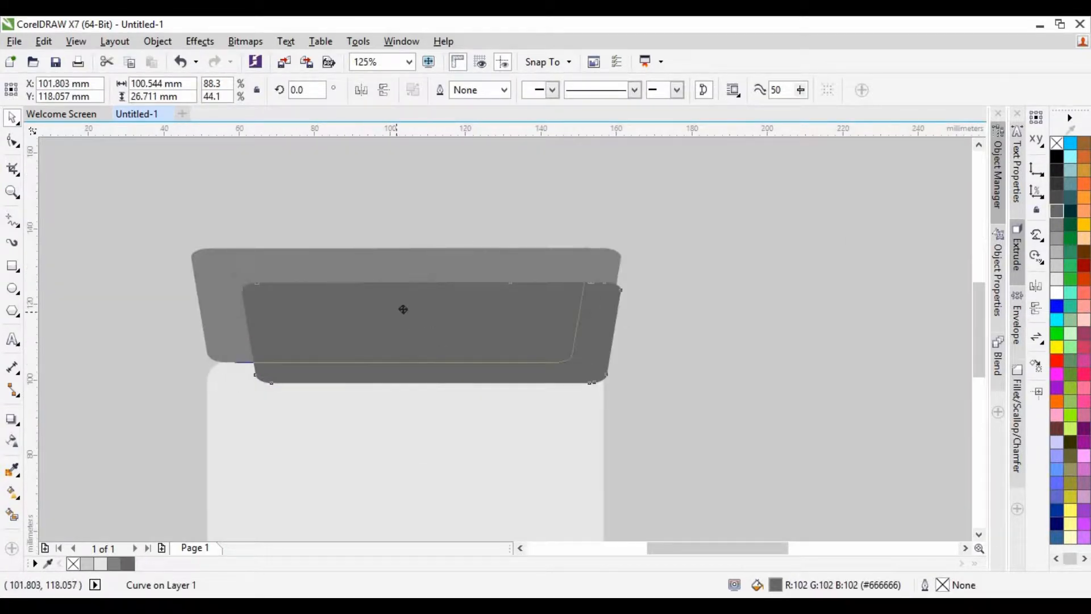
{"action": "left_click_drag", "start_coordinate": [403, 309], "coordinate": [402, 262]}
{"action": "scroll", "coordinate": [408, 308], "scroll_direction": "left", "scroll_amount": 3}
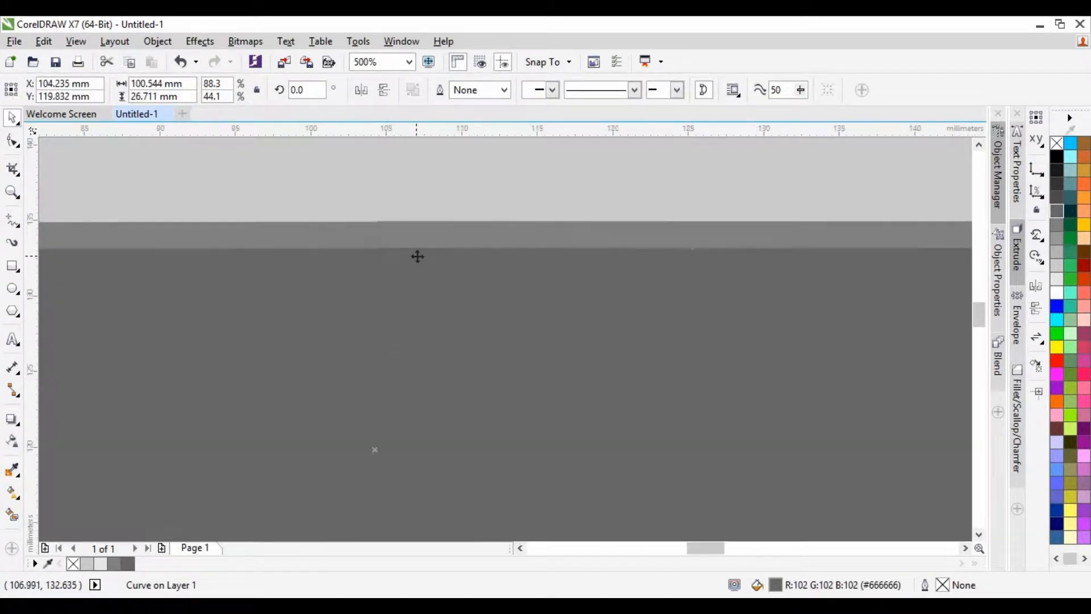
{"action": "key", "text": "Escape"}
{"action": "scroll", "coordinate": [280, 248], "scroll_direction": "down", "scroll_amount": 5}
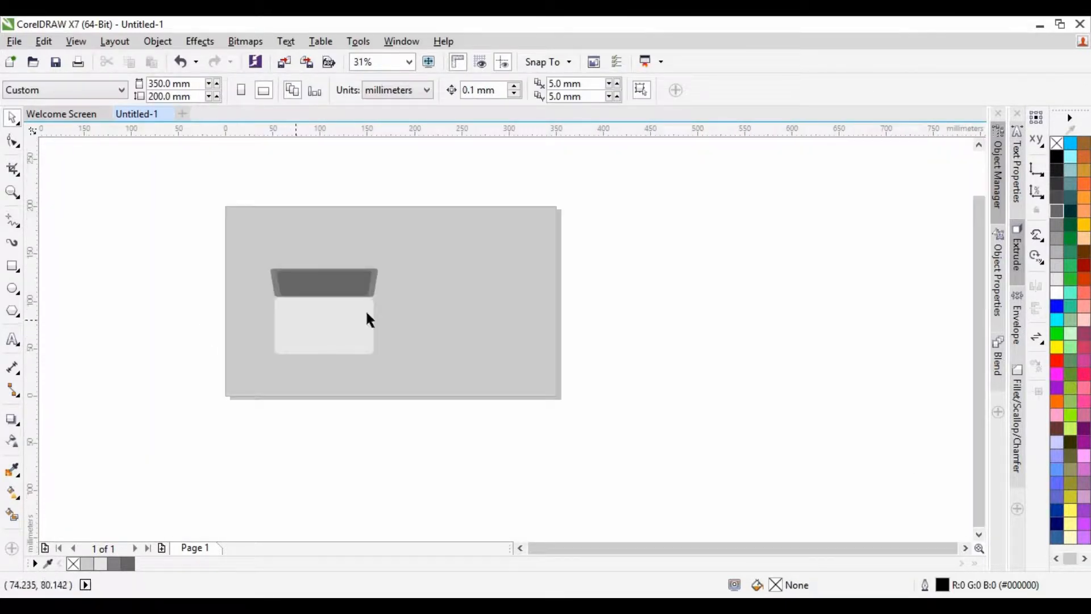
Step: Draw an unfilled circle about 33 mm across to the right of the laptop and give it a 5 mm white outline
{"action": "key", "text": "F7"}
{"action": "left_click_drag", "start_coordinate": [467, 254], "coordinate": [499, 284]}
{"action": "left_click", "coordinate": [1056, 293]}
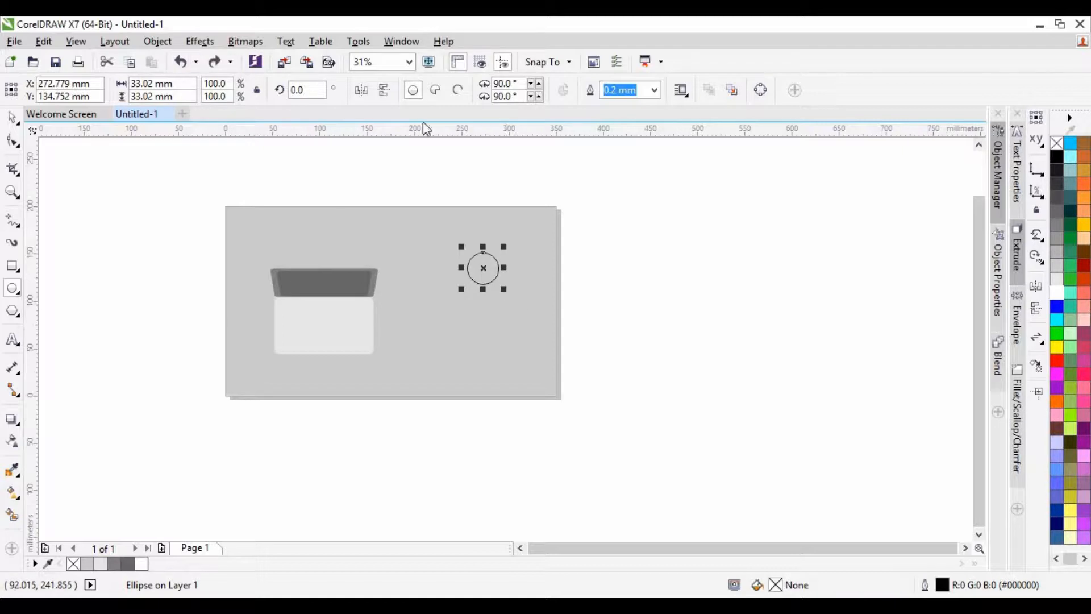
{"action": "left_click", "coordinate": [655, 90]}
{"action": "left_click", "coordinate": [623, 262]}
{"action": "right_click", "coordinate": [1056, 293]}
{"action": "scroll", "coordinate": [508, 271], "scroll_direction": "up", "scroll_amount": 1}
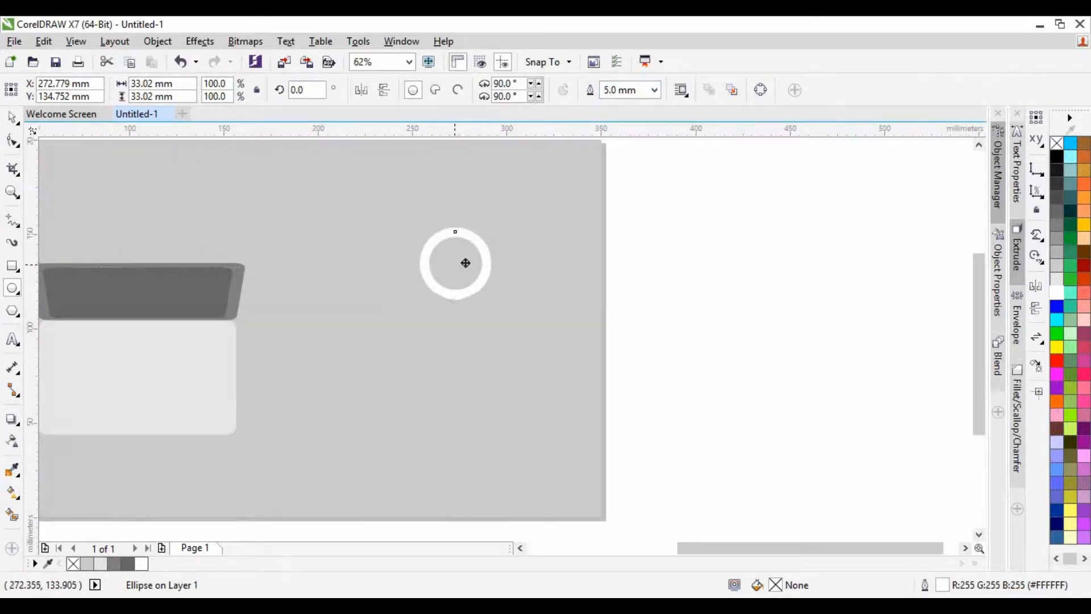
Step: Move the white ring toward the page's upper right and enlarge it to about 39.5 mm
{"action": "left_click_drag", "start_coordinate": [457, 265], "coordinate": [485, 251]}
{"action": "scroll", "coordinate": [507, 280], "scroll_direction": "down", "scroll_amount": 1}
{"action": "mouse_move", "coordinate": [518, 285]}
{"action": "left_mouse_down"}
{"action": "mouse_move", "coordinate": [541, 307]}
{"action": "mouse_move", "coordinate": [518, 295]}
{"action": "left_mouse_up"}
{"action": "scroll", "coordinate": [509, 282], "scroll_direction": "up", "scroll_amount": 1}
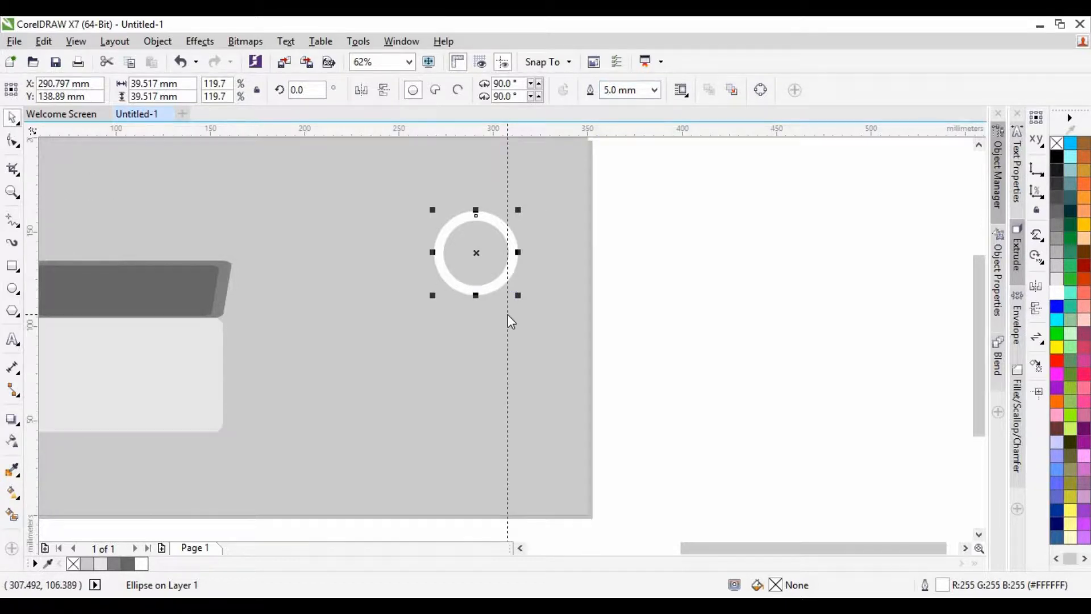
Step: Set two vertical guidelines about 5 mm apart near the ring's right edge and draw a rectangle about 5 × 9 mm between them
{"action": "scroll", "coordinate": [507, 314], "scroll_direction": "up", "scroll_amount": 3}
{"action": "left_click", "coordinate": [449, 241]}
{"action": "scroll", "coordinate": [488, 291], "scroll_direction": "down", "scroll_amount": 2}
{"action": "key", "text": "F6"}
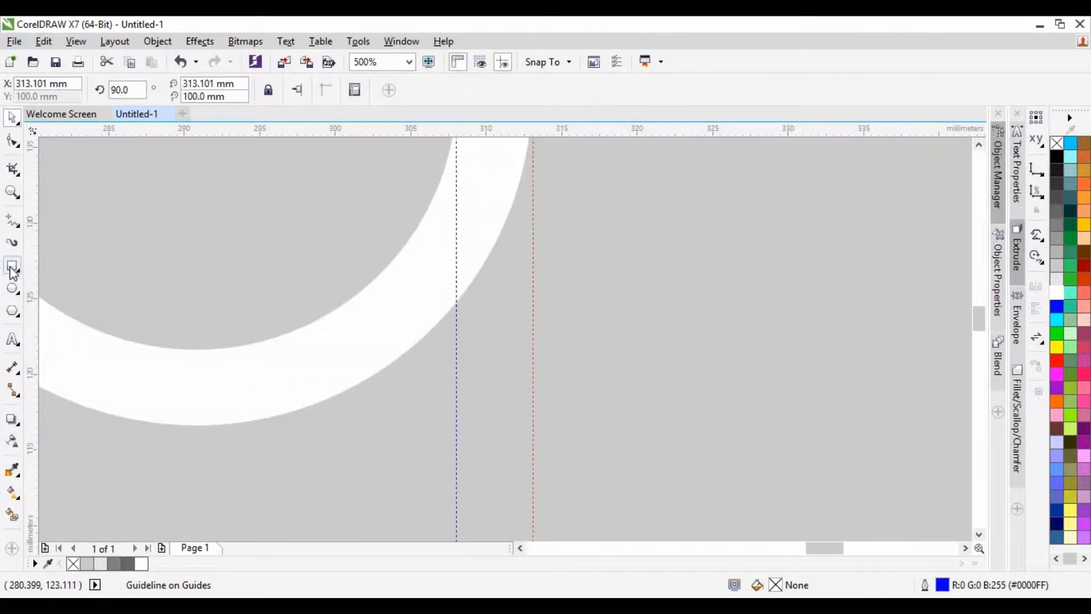
{"action": "left_click_drag", "start_coordinate": [455, 349], "coordinate": [532, 486]}
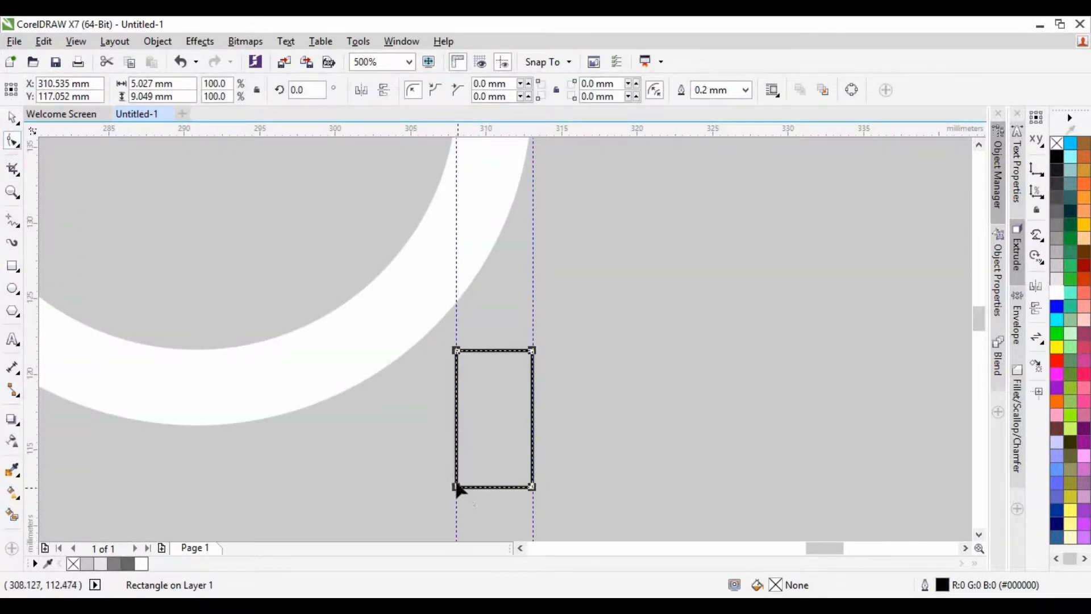
Step: Fully round the small rectangle's lower corners, set its upper corners to 0, and fill it white without an outline
{"action": "left_click_drag", "start_coordinate": [456, 486], "coordinate": [457, 437]}
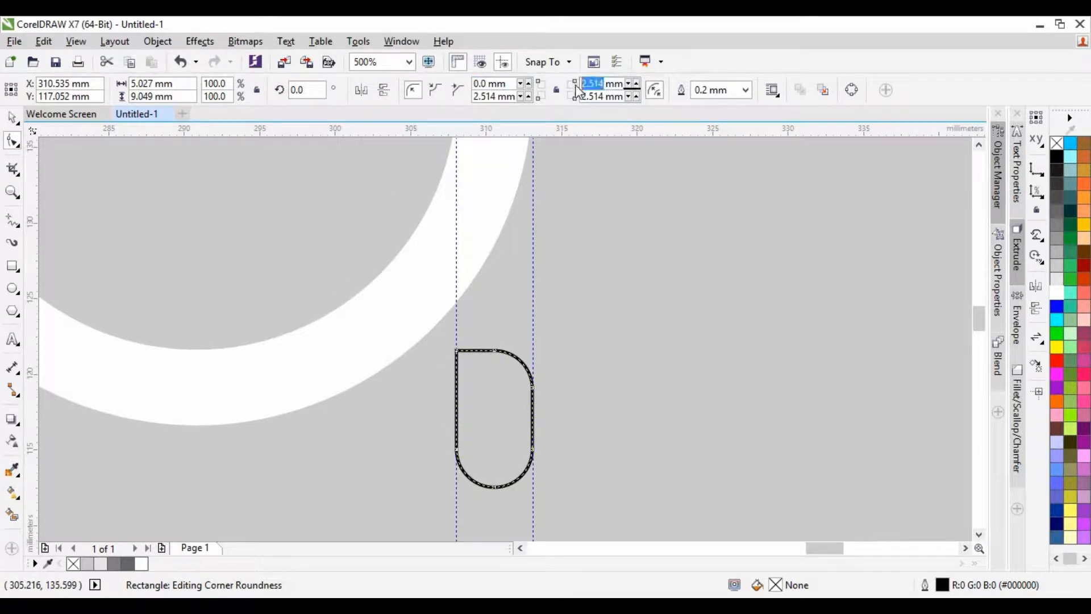
{"action": "type", "text": "0"}
{"action": "key", "text": "Return"}
{"action": "left_click", "coordinate": [12, 118]}
{"action": "left_click", "coordinate": [140, 563]}
{"action": "right_click", "coordinate": [1056, 143]}
Step: Rotate the small white shape about 42° and attach it to the ring's lower right as the cup handle
{"action": "scroll", "coordinate": [337, 283], "scroll_direction": "down", "scroll_amount": 1}
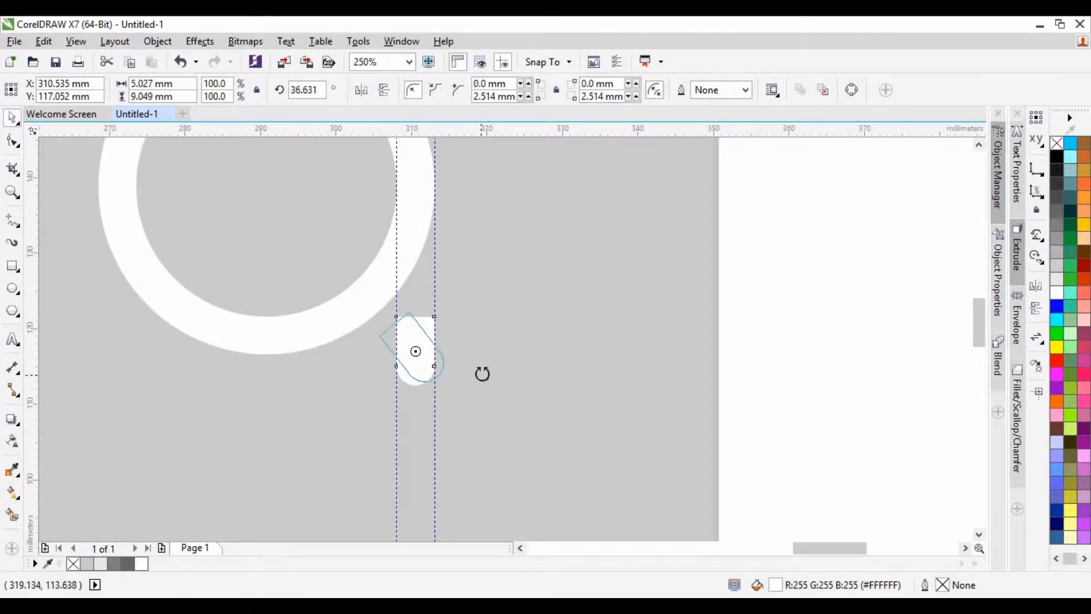
{"action": "left_click_drag", "start_coordinate": [482, 374], "coordinate": [408, 344]}
{"action": "scroll", "coordinate": [407, 318], "scroll_direction": "up", "scroll_amount": 2}
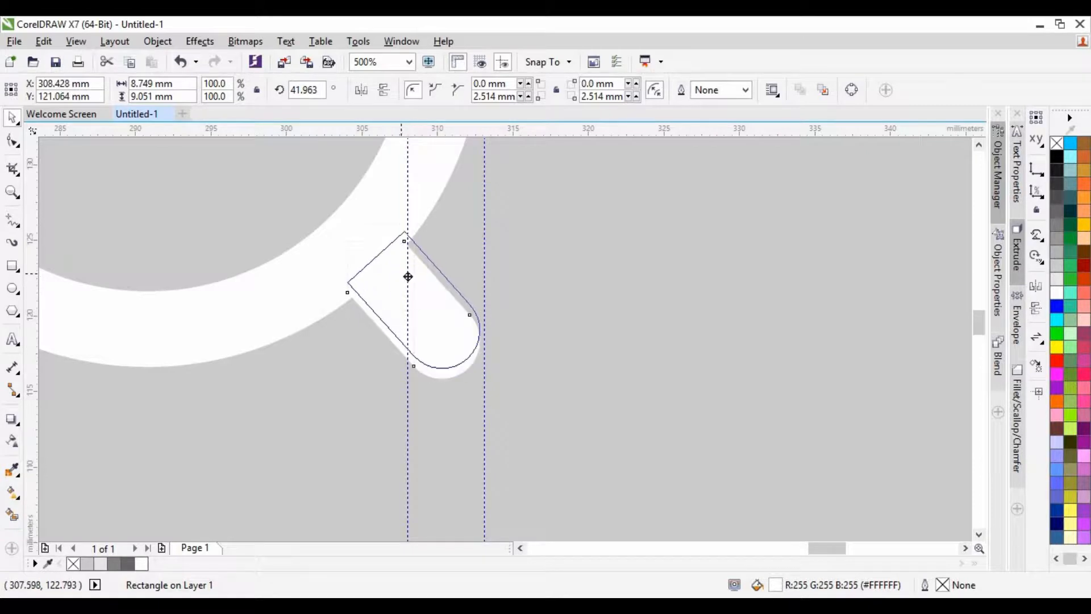
{"action": "left_click_drag", "start_coordinate": [439, 294], "coordinate": [412, 290]}
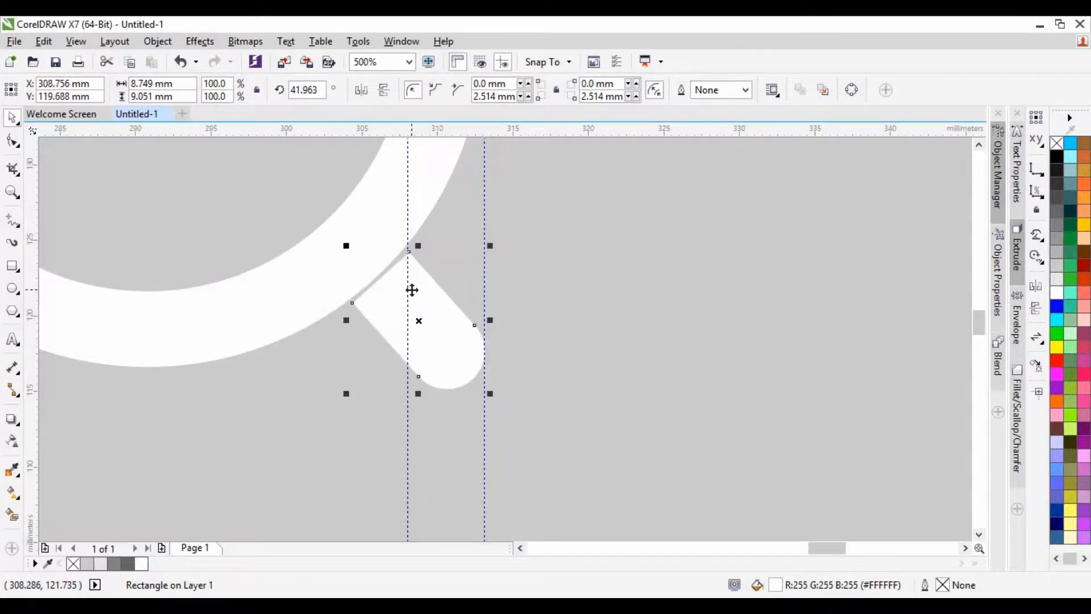
{"action": "left_click_drag", "start_coordinate": [335, 237], "coordinate": [334, 236]}
{"action": "scroll", "coordinate": [306, 306], "scroll_direction": "down", "scroll_amount": 3}
Step: Delete both vertical guidelines
{"action": "left_click", "coordinate": [309, 210]}
{"action": "left_click", "coordinate": [319, 173]}
{"action": "key", "text": "Delete"}
{"action": "left_click", "coordinate": [330, 128]}
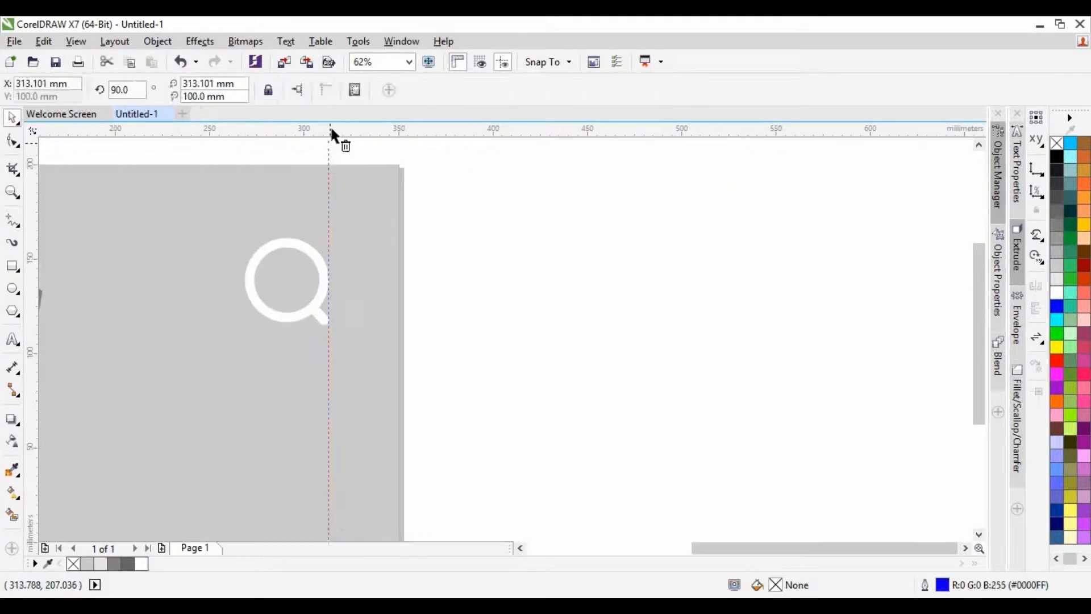
{"action": "key", "text": "Delete"}
Step: Duplicate the cup ring, strip the copy's thick outline and fill it with green #33CC66
{"action": "left_click", "coordinate": [312, 258]}
{"action": "left_click_drag", "start_coordinate": [298, 271], "coordinate": [298, 271]}
{"action": "left_click", "coordinate": [654, 90]}
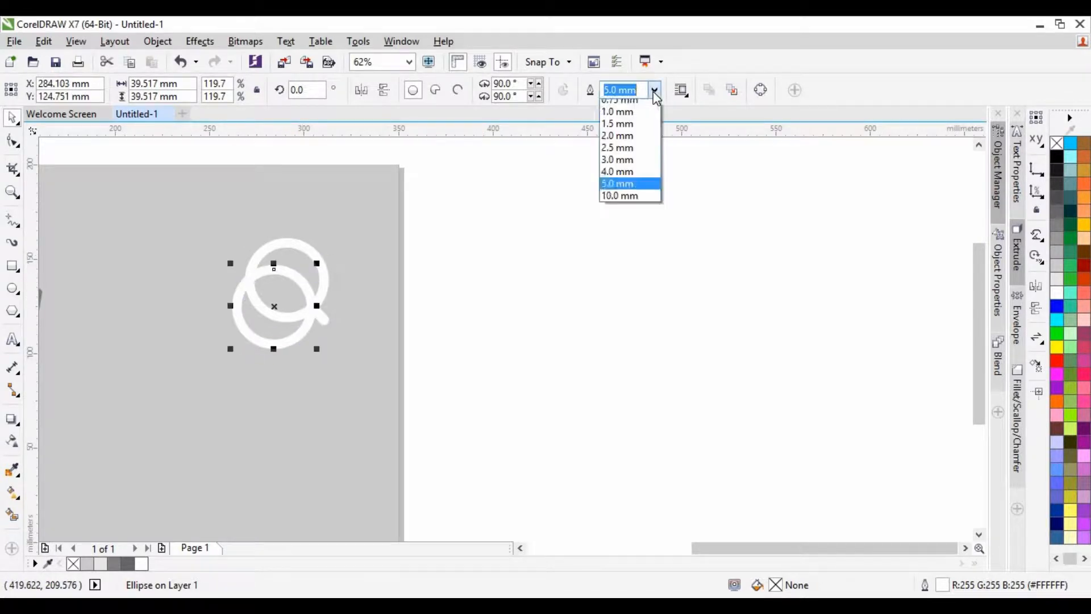
{"action": "left_click", "coordinate": [650, 118]}
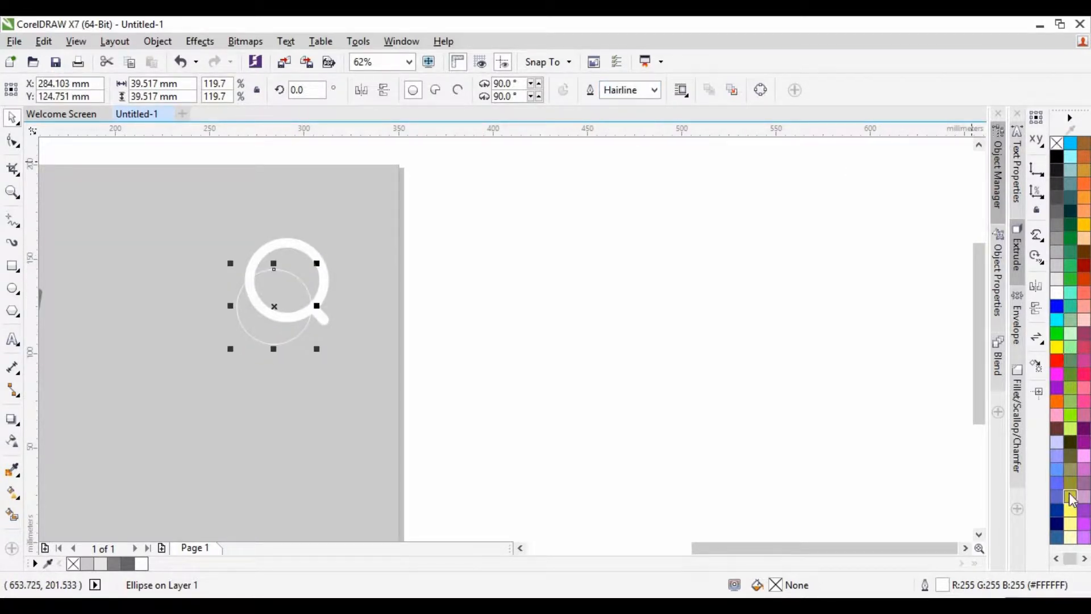
{"action": "left_click", "coordinate": [1069, 265]}
{"action": "scroll", "coordinate": [306, 285], "scroll_direction": "up", "scroll_amount": 2}
Step: Center the green circle inside the cup ring and scale it to about 34.5 mm so it fills the opening
{"action": "left_click_drag", "start_coordinate": [207, 318], "coordinate": [257, 241]}
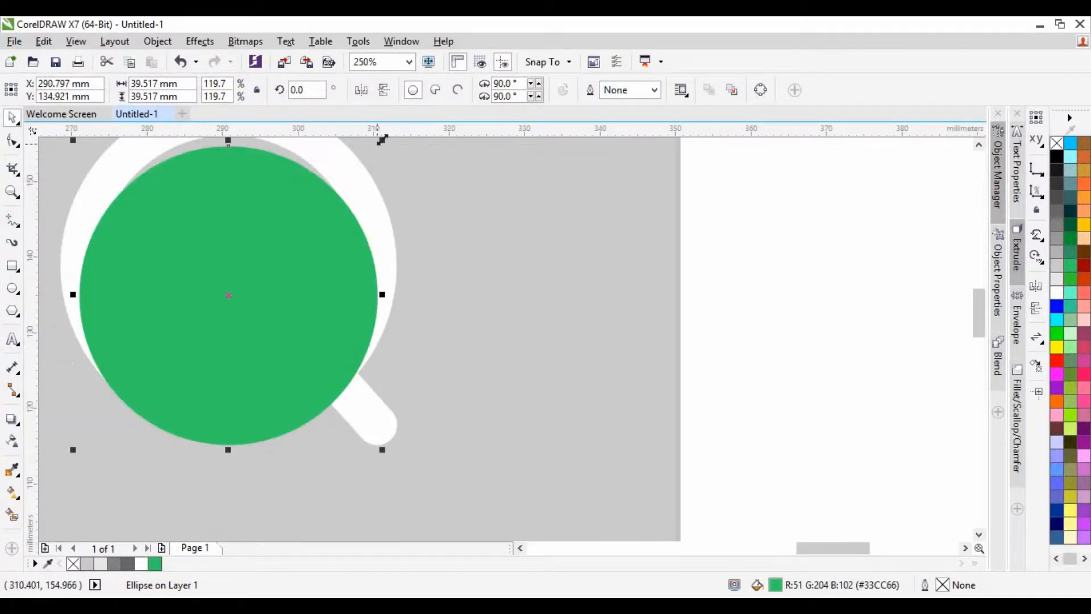
{"action": "left_click_drag", "start_coordinate": [378, 141], "coordinate": [355, 181]}
{"action": "left_click_drag", "start_coordinate": [225, 318], "coordinate": [239, 273]}
{"action": "left_click_drag", "start_coordinate": [369, 149], "coordinate": [359, 155]}
{"action": "left_click_drag", "start_coordinate": [255, 245], "coordinate": [260, 240]}
{"action": "scroll", "coordinate": [344, 245], "scroll_direction": "up", "scroll_amount": 3}
{"action": "scroll", "coordinate": [344, 245], "scroll_direction": "down", "scroll_amount": 3}
{"action": "scroll", "coordinate": [269, 362], "scroll_direction": "up", "scroll_amount": 2}
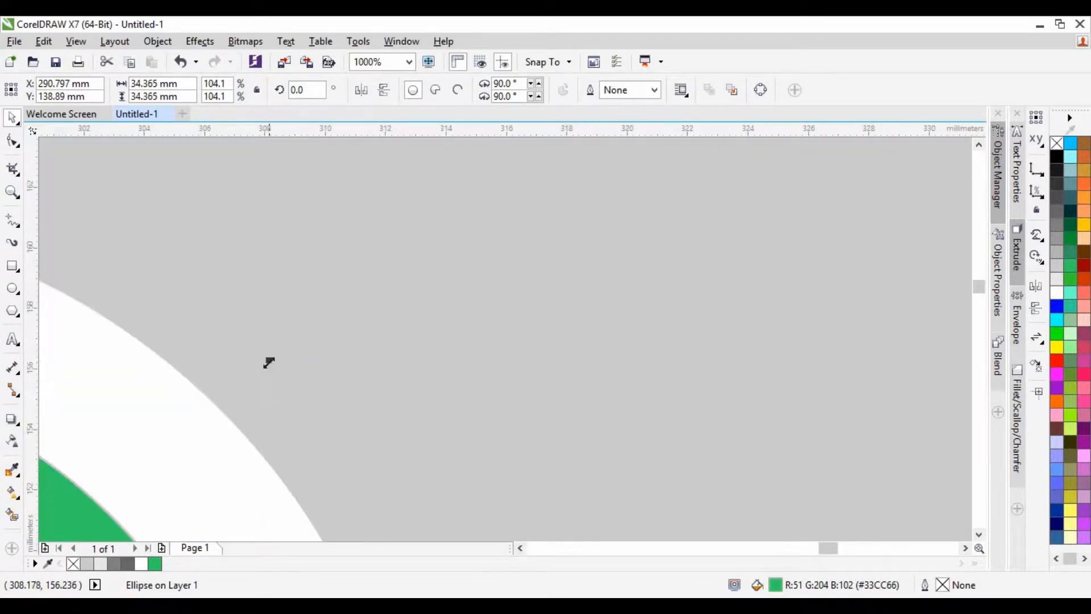
{"action": "left_click_drag", "start_coordinate": [277, 354], "coordinate": [230, 401]}
{"action": "scroll", "coordinate": [324, 289], "scroll_direction": "down", "scroll_amount": 2}
{"action": "left_click_drag", "start_coordinate": [302, 312], "coordinate": [316, 301]}
{"action": "scroll", "coordinate": [316, 301], "scroll_direction": "up", "scroll_amount": 2}
{"action": "scroll", "coordinate": [292, 328], "scroll_direction": "down", "scroll_amount": 4}
Step: Make an enlarged darker green copy of the circle, offset toward the cup's lower left
{"action": "left_click", "coordinate": [255, 367]}
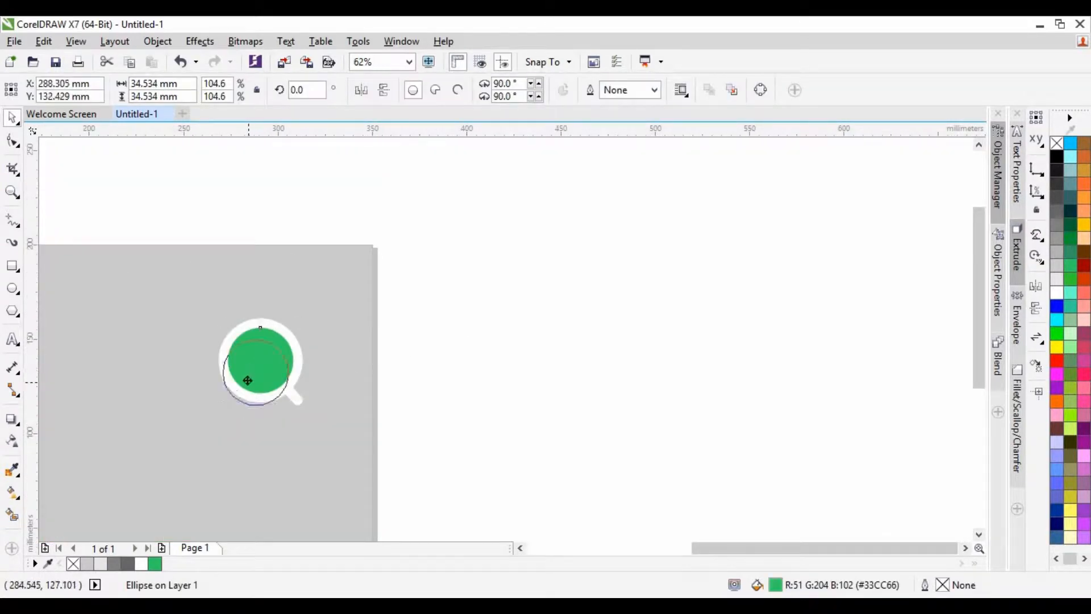
{"action": "left_click", "coordinate": [1076, 239]}
{"action": "left_click_drag", "start_coordinate": [291, 409], "coordinate": [307, 426]}
{"action": "left_click_drag", "start_coordinate": [253, 373], "coordinate": [243, 360]}
{"action": "scroll", "coordinate": [246, 359], "scroll_direction": "up", "scroll_amount": 4}
{"action": "scroll", "coordinate": [306, 328], "scroll_direction": "down", "scroll_amount": 2}
Step: Copy the light green circle to the side, trim the original with the darker circle into a crescent, and fill it dark green
{"action": "left_click", "coordinate": [323, 322], "text": "shift"}
{"action": "left_click", "coordinate": [326, 331], "text": "shift"}
{"action": "key", "text": "ctrl+d"}
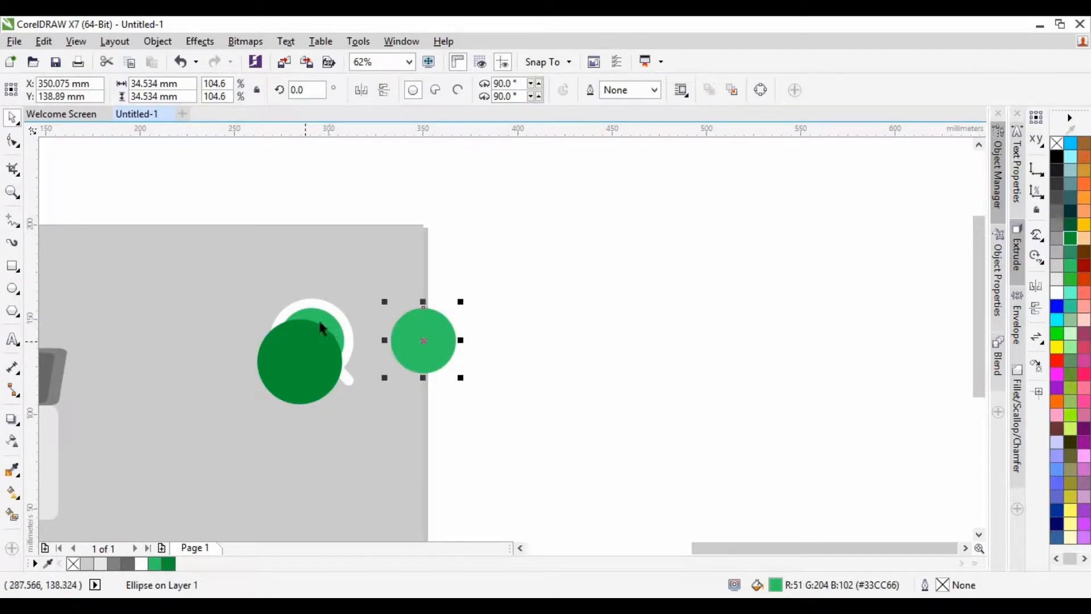
{"action": "left_click", "coordinate": [289, 398], "text": "shift"}
{"action": "left_click", "coordinate": [552, 91]}
{"action": "left_click", "coordinate": [1070, 278]}
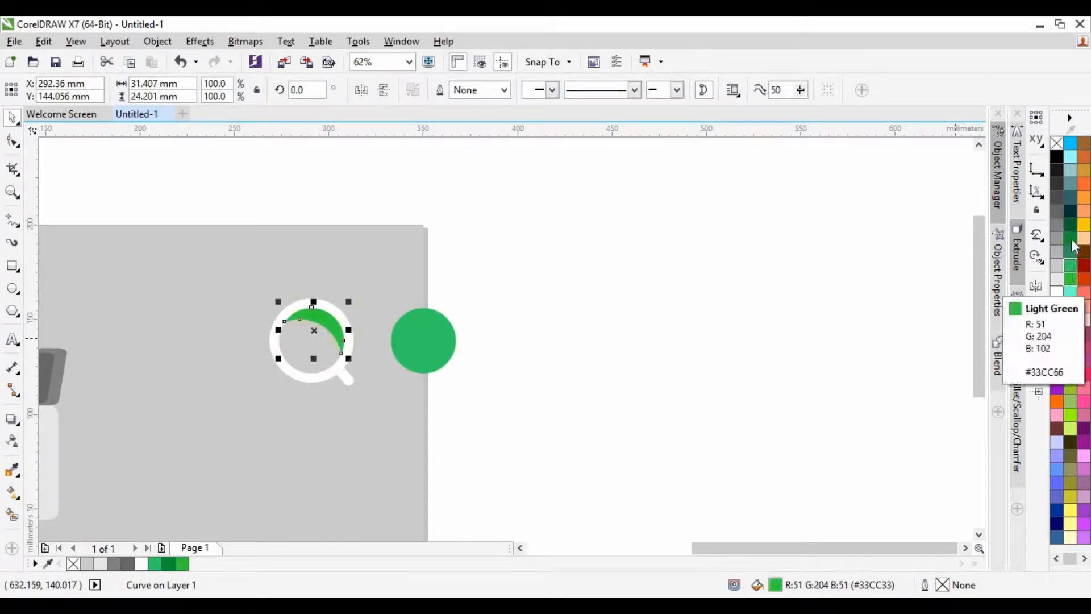
{"action": "left_click", "coordinate": [1070, 224]}
Step: Move the spare light green circle back into the cup and order it one level back, behind the dark crescent
{"action": "scroll", "coordinate": [356, 369], "scroll_direction": "up", "scroll_amount": 2}
{"action": "left_click", "coordinate": [883, 437]}
{"action": "left_click_drag", "start_coordinate": [534, 269], "coordinate": [384, 302]}
{"action": "right_click", "coordinate": [384, 302]}
{"action": "mouse_move", "coordinate": [432, 419]}
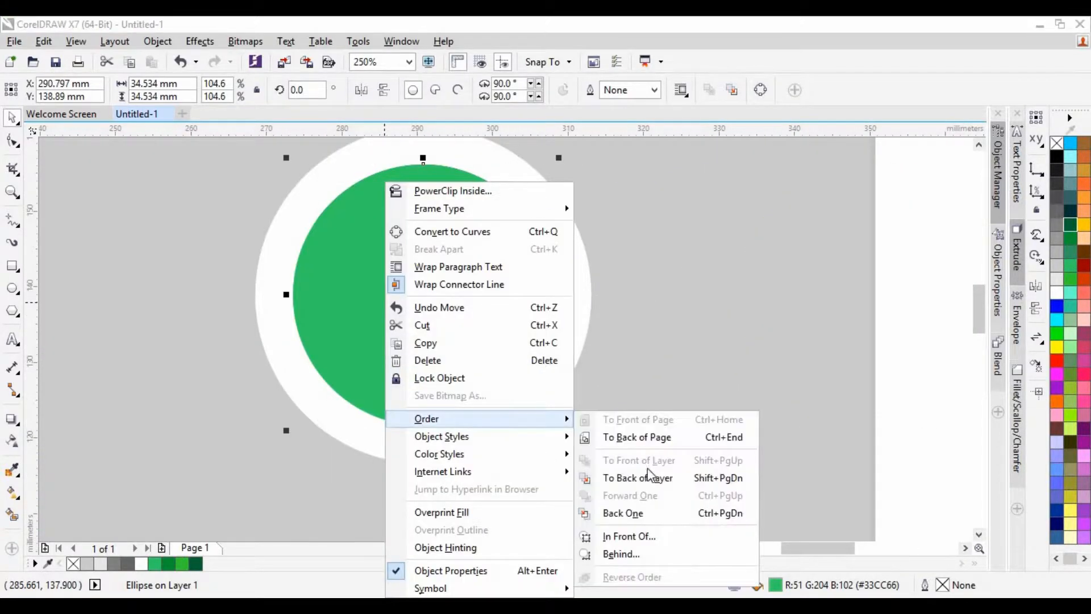
{"action": "left_click", "coordinate": [645, 514]}
{"action": "scroll", "coordinate": [484, 330], "scroll_direction": "down", "scroll_amount": 2}
{"action": "scroll", "coordinate": [574, 272], "scroll_direction": "down", "scroll_amount": 1}
{"action": "scroll", "coordinate": [534, 304], "scroll_direction": "up", "scroll_amount": 2}
Step: Set the cup ring's outline width to 7 mm
{"action": "left_click", "coordinate": [560, 292]}
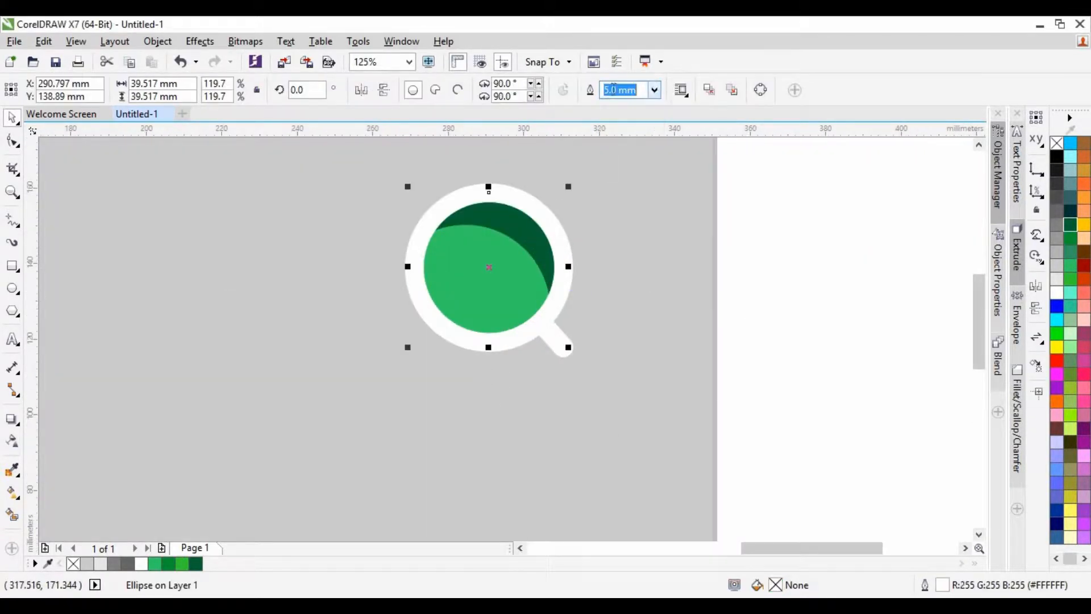
{"action": "left_click_drag", "start_coordinate": [612, 89], "coordinate": [603, 89]}
{"action": "type", "text": "7"}
{"action": "key", "text": "Return"}
Step: Enlarge the cup's handle proportionally to suit the thicker ring
{"action": "left_click", "coordinate": [561, 347]}
{"action": "scroll", "coordinate": [561, 347], "scroll_direction": "up", "scroll_amount": 2}
{"action": "left_click_drag", "start_coordinate": [460, 388], "coordinate": [419, 424]}
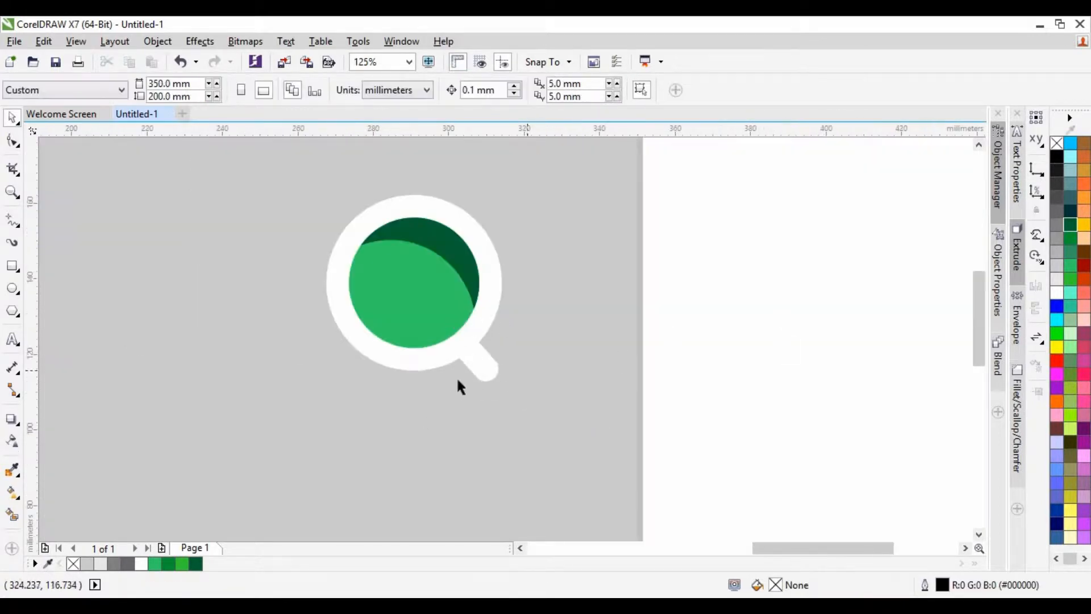
{"action": "scroll", "coordinate": [551, 346], "scroll_direction": "up", "scroll_amount": 2}
{"action": "left_click", "coordinate": [550, 346]}
{"action": "left_click_drag", "start_coordinate": [460, 387], "coordinate": [421, 407]}
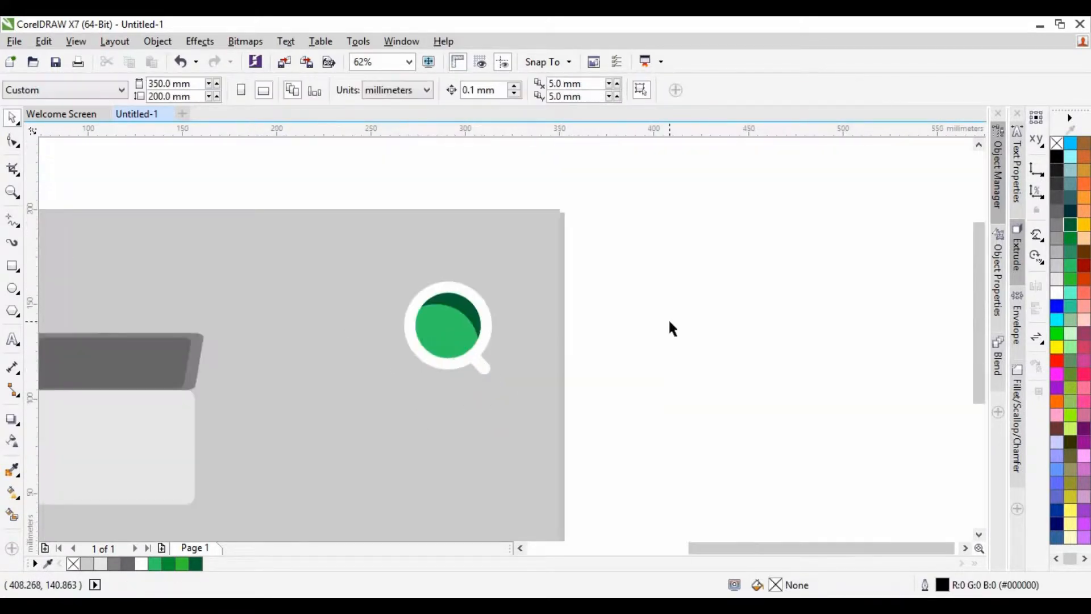
{"action": "scroll", "coordinate": [669, 321], "scroll_direction": "down", "scroll_amount": 1}
{"action": "key", "text": "ctrl+z"}
{"action": "left_click", "coordinate": [714, 286]}
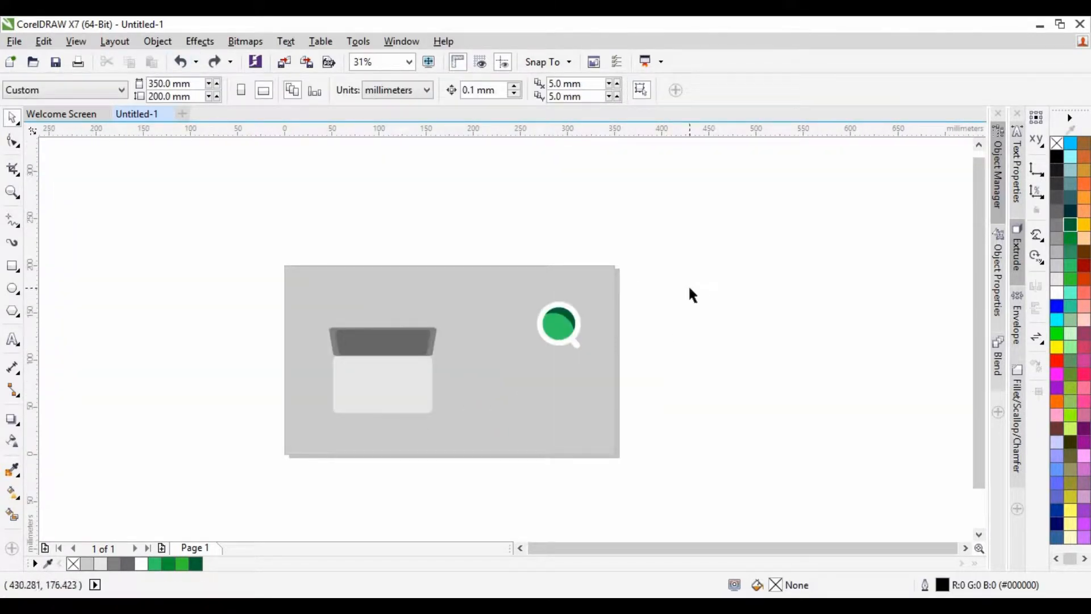
Step: Resize the cup's handle further and fit its inner end flush against the ring
{"action": "left_click", "coordinate": [578, 346]}
{"action": "scroll", "coordinate": [579, 347], "scroll_direction": "up", "scroll_amount": 3}
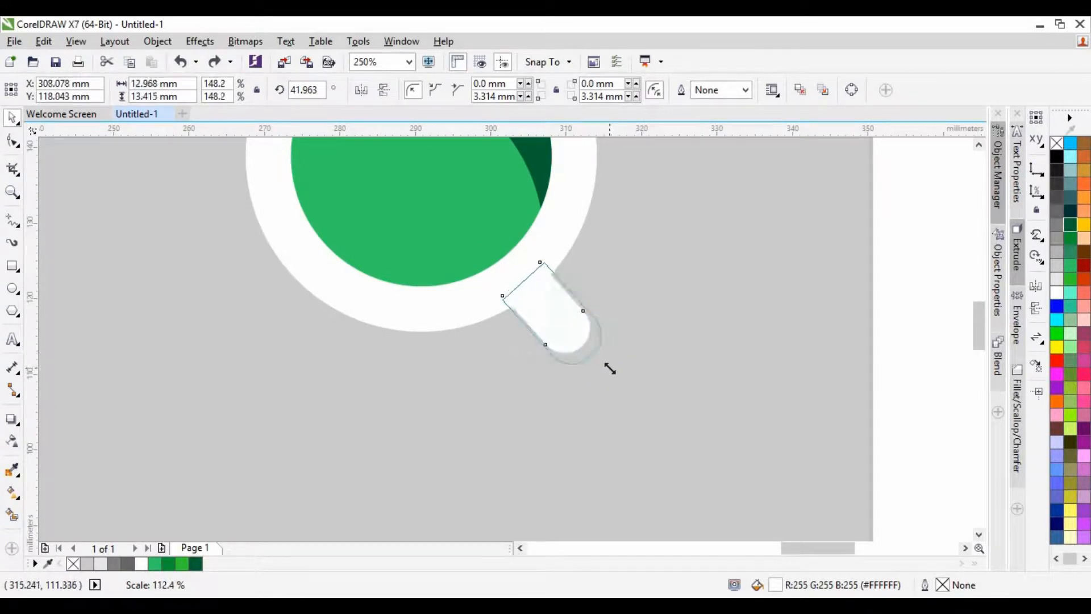
{"action": "left_click_drag", "start_coordinate": [610, 368], "coordinate": [610, 369]}
{"action": "scroll", "coordinate": [600, 344], "scroll_direction": "up", "scroll_amount": 1}
{"action": "left_click_drag", "start_coordinate": [400, 387], "coordinate": [402, 385]}
{"action": "left_click_drag", "start_coordinate": [606, 173], "coordinate": [598, 183]}
{"action": "scroll", "coordinate": [628, 247], "scroll_direction": "down", "scroll_amount": 4}
{"action": "left_click", "coordinate": [661, 261]}
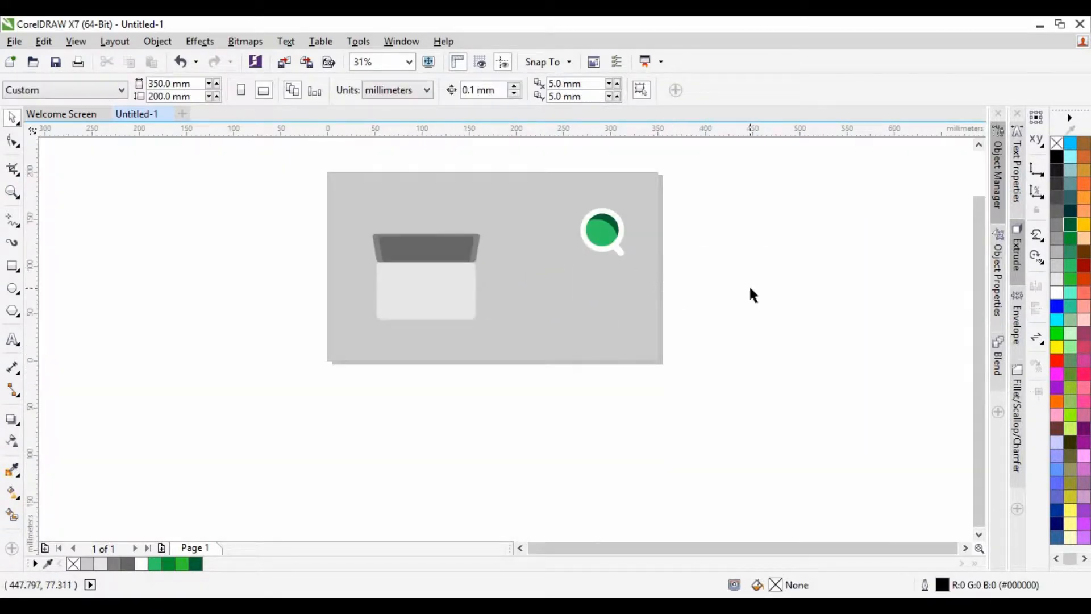
Step: Draw a vertical rectangle about 51 × 85 mm with fully rounded ends outside the page's left edge and convert it to curves
{"action": "key", "text": "F6"}
{"action": "mouse_move", "coordinate": [152, 279]}
{"action": "left_mouse_down"}
{"action": "mouse_move", "coordinate": [200, 361]}
{"action": "mouse_move", "coordinate": [212, 309]}
{"action": "left_mouse_up"}
{"action": "scroll", "coordinate": [184, 356], "scroll_direction": "up", "scroll_amount": 1}
{"action": "key", "text": "ctrl+q"}
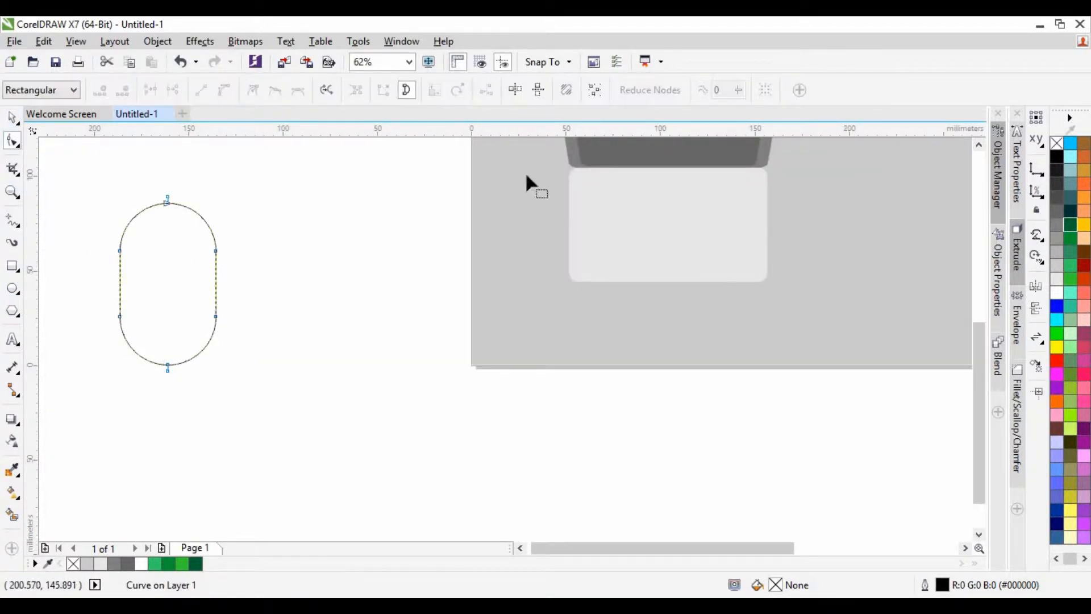
{"action": "scroll", "coordinate": [215, 318], "scroll_direction": "up", "scroll_amount": 1}
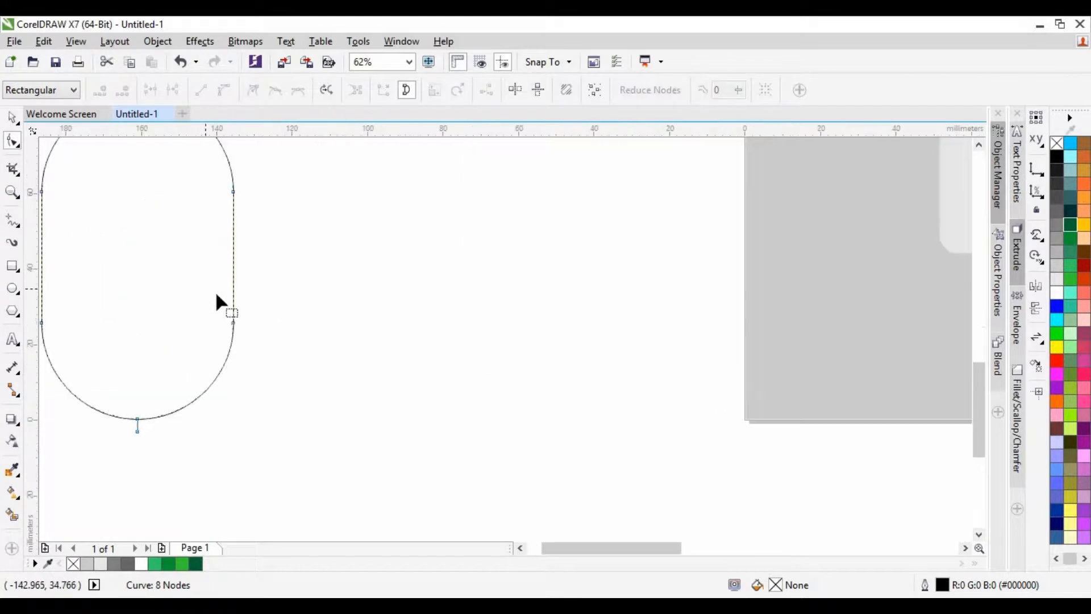
Step: Flare the upright rounded shape's right side outward at its lower end and fill the shape pale lavender (#CCCCFF)
{"action": "left_click_drag", "start_coordinate": [227, 307], "coordinate": [241, 322]}
{"action": "scroll", "coordinate": [307, 305], "scroll_direction": "down", "scroll_amount": 1}
{"action": "left_click", "coordinate": [12, 118]}
{"action": "left_click", "coordinate": [237, 271]}
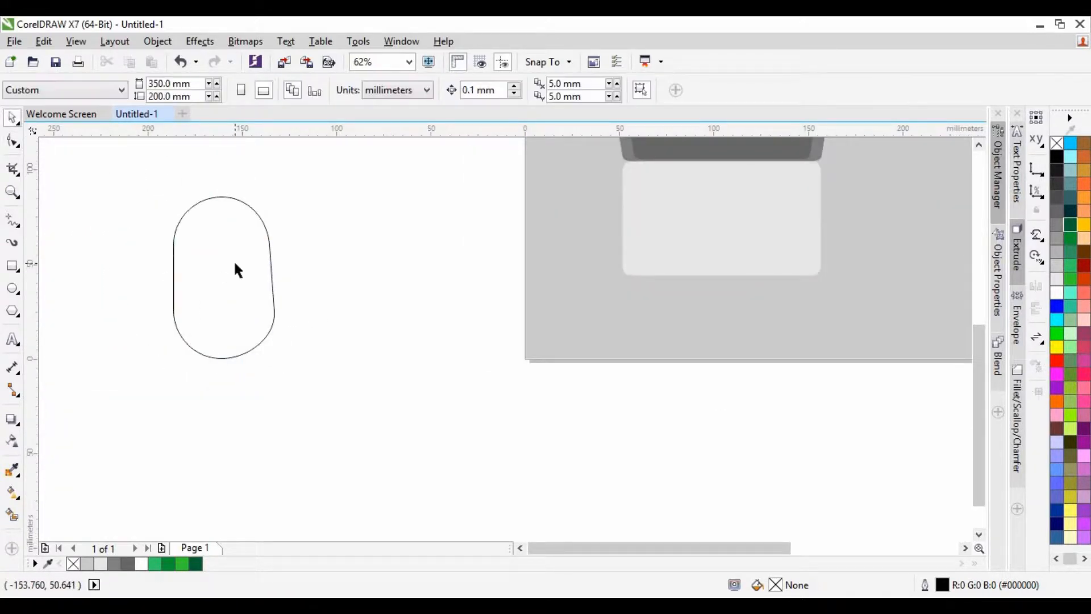
{"action": "key", "text": "Escape"}
{"action": "left_click", "coordinate": [272, 290]}
{"action": "left_click", "coordinate": [1056, 442]}
Step: Draw a rectangle about 47 × 103 mm over the shape's right half, intersect the two, and make the overlapping piece green (#99CC66)
{"action": "left_click", "coordinate": [222, 168]}
{"action": "mouse_move", "coordinate": [221, 170]}
{"action": "left_mouse_down"}
{"action": "mouse_move", "coordinate": [380, 421]}
{"action": "mouse_move", "coordinate": [313, 375]}
{"action": "left_mouse_up"}
{"action": "left_click", "coordinate": [12, 266]}
{"action": "key", "text": "space"}
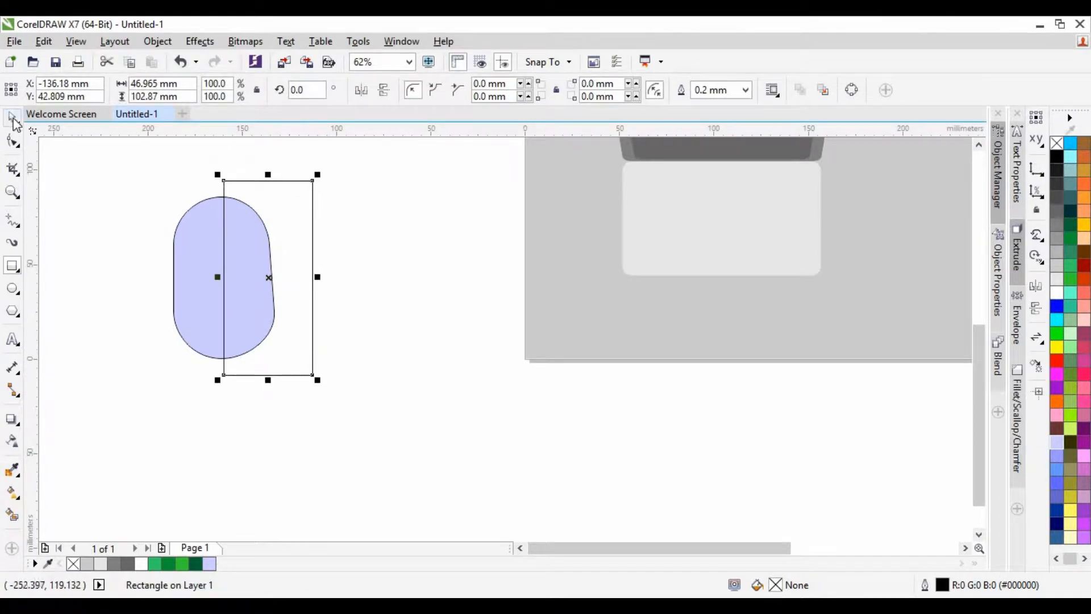
{"action": "left_click", "coordinate": [200, 227], "text": "shift"}
{"action": "left_click", "coordinate": [486, 89]}
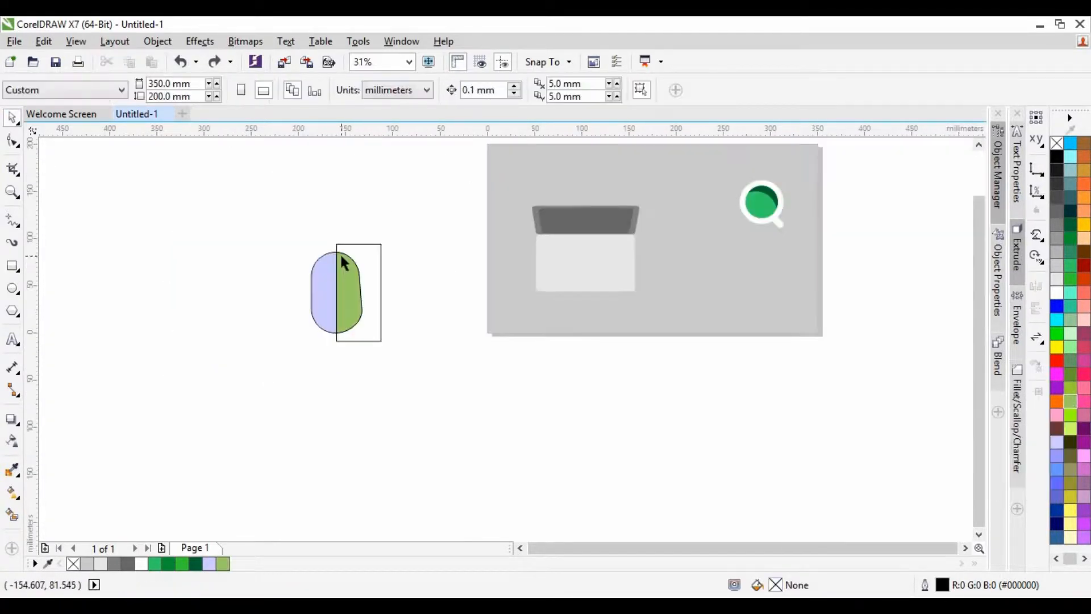
Step: Mirror the green half onto the lavender shape's other side and nudge it about 1.3 mm left to line up with the body's centre
{"action": "scroll", "coordinate": [340, 252], "scroll_direction": "up", "scroll_amount": 3}
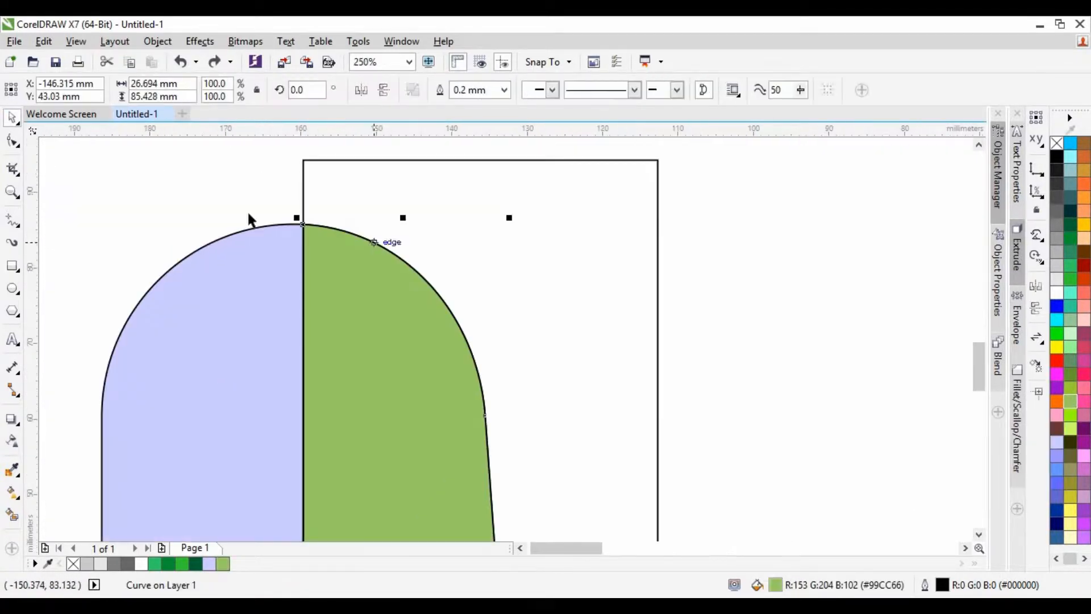
{"action": "scroll", "coordinate": [295, 134], "scroll_direction": "down", "scroll_amount": 1}
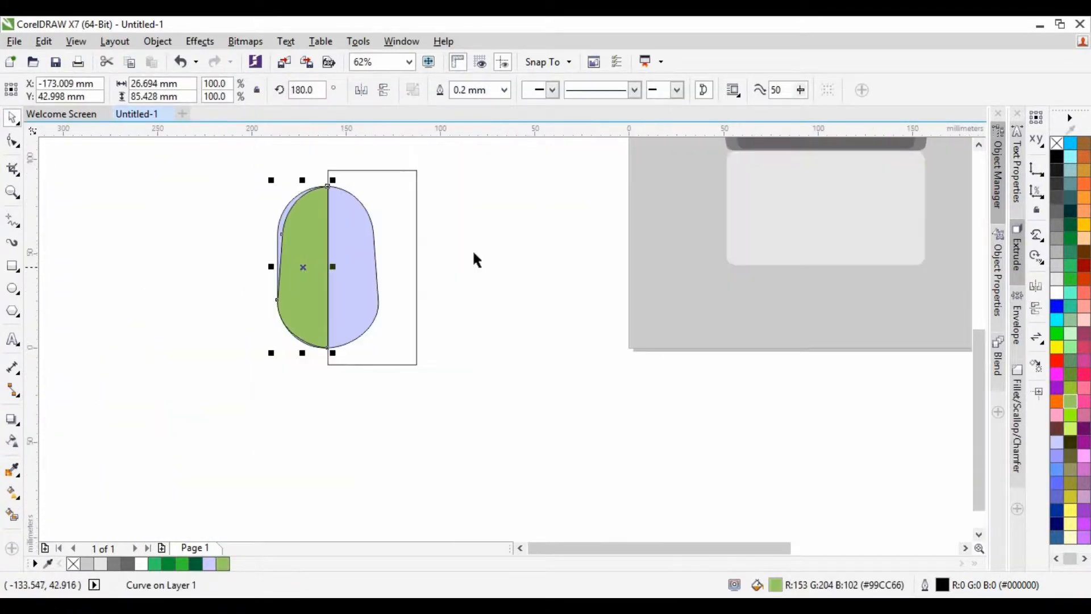
{"action": "scroll", "coordinate": [295, 342], "scroll_direction": "up", "scroll_amount": 5}
{"action": "key", "text": "Left"}
{"action": "key", "text": "Left"}
{"action": "key", "text": "Left"}
{"action": "key", "text": "Left"}
{"action": "key", "text": "Left"}
{"action": "key", "text": "Left"}
{"action": "key", "text": "Left"}
{"action": "key", "text": "Left"}
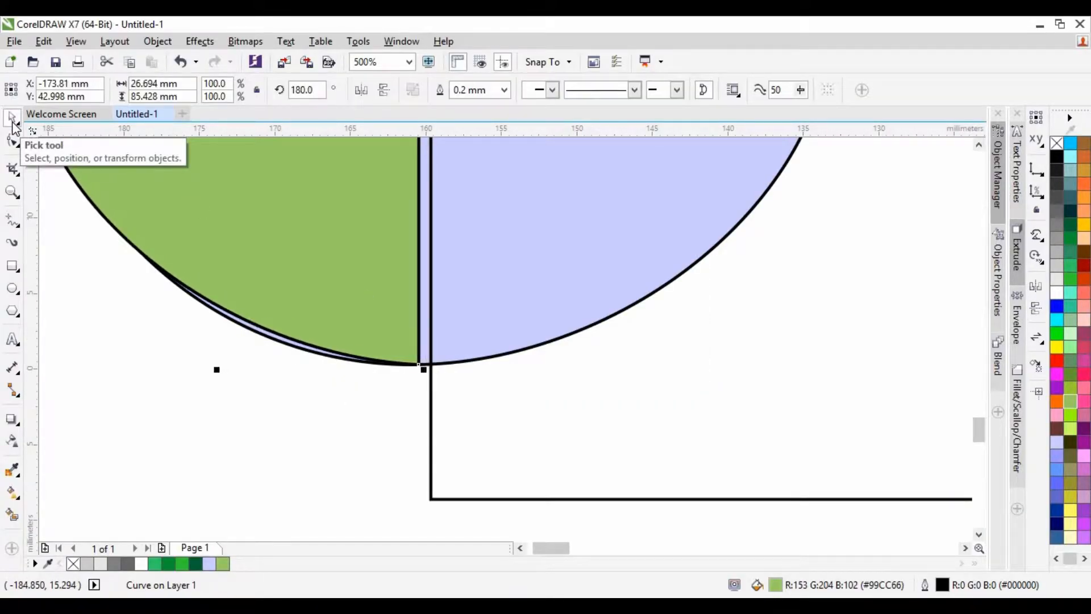
{"action": "scroll", "coordinate": [291, 389], "scroll_direction": "down", "scroll_amount": 3}
{"action": "scroll", "coordinate": [386, 404], "scroll_direction": "up", "scroll_amount": 1}
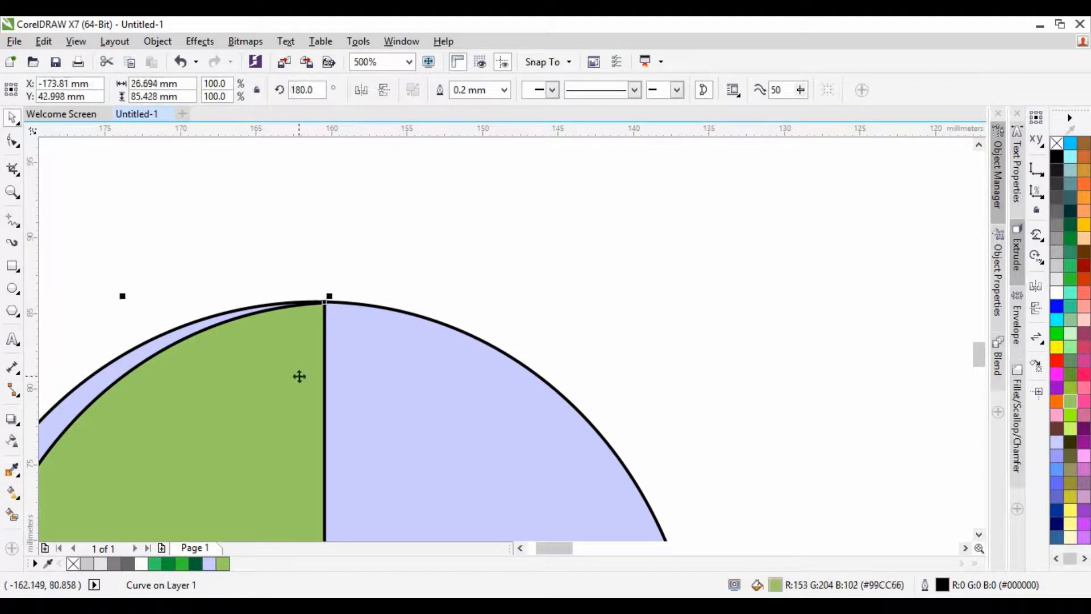
{"action": "key", "text": "Left"}
{"action": "key", "text": "Left"}
{"action": "key", "text": "Left"}
{"action": "key", "text": "Left"}
{"action": "key", "text": "Left"}
{"action": "scroll", "coordinate": [420, 301], "scroll_direction": "down", "scroll_amount": 2}
Step: Reshape the lavender body's upper-left curve and left node so its outline follows the green half
{"action": "left_click", "coordinate": [363, 307]}
{"action": "left_click", "coordinate": [12, 140]}
{"action": "scroll", "coordinate": [269, 260], "scroll_direction": "up", "scroll_amount": 2}
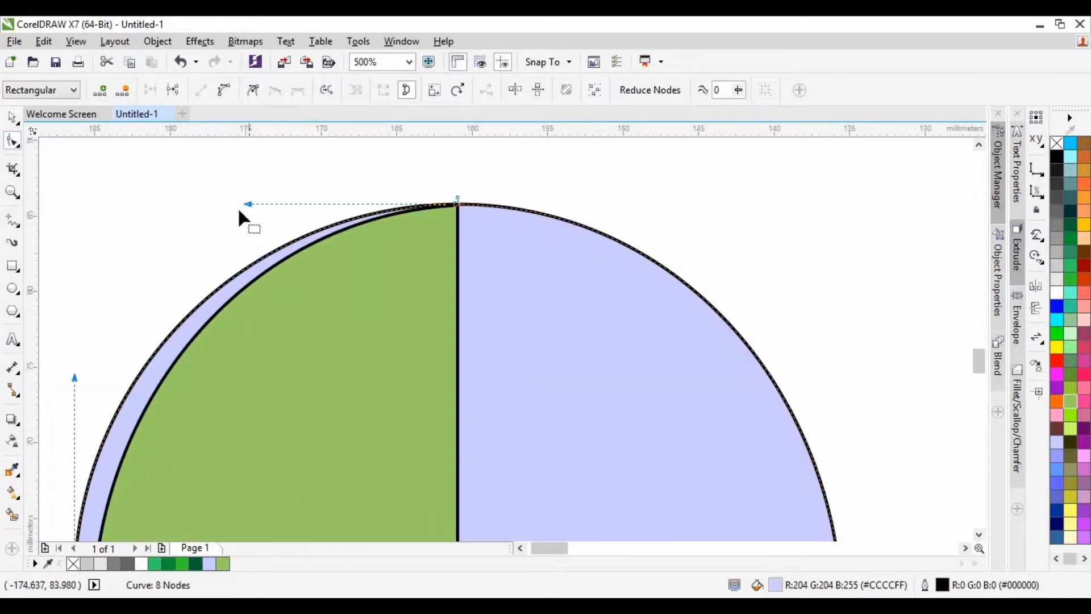
{"action": "left_click_drag", "start_coordinate": [246, 204], "coordinate": [236, 207]}
{"action": "scroll", "coordinate": [237, 207], "scroll_direction": "down", "scroll_amount": 2}
{"action": "scroll", "coordinate": [165, 352], "scroll_direction": "up", "scroll_amount": 1}
{"action": "left_click_drag", "start_coordinate": [227, 252], "coordinate": [250, 254]}
Step: Adjust the lavender body's lower-left curve to tuck it under the green half's bottom edge
{"action": "scroll", "coordinate": [250, 255], "scroll_direction": "down", "scroll_amount": 1}
{"action": "scroll", "coordinate": [303, 520], "scroll_direction": "up", "scroll_amount": 2}
{"action": "scroll", "coordinate": [171, 272], "scroll_direction": "down", "scroll_amount": 1}
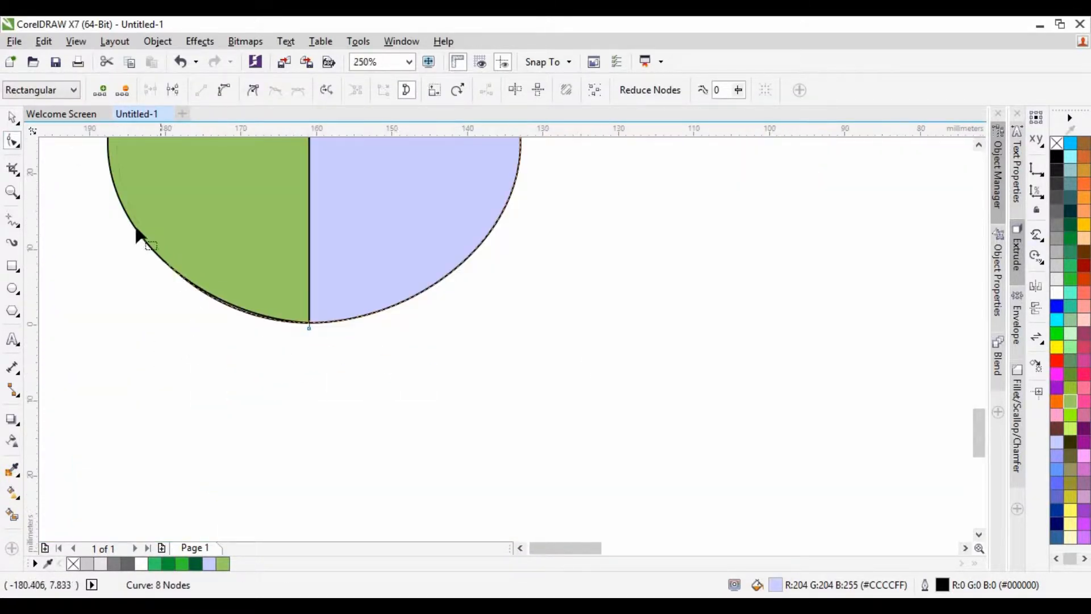
{"action": "scroll", "coordinate": [281, 328], "scroll_direction": "up", "scroll_amount": 1}
{"action": "scroll", "coordinate": [246, 335], "scroll_direction": "down", "scroll_amount": 1}
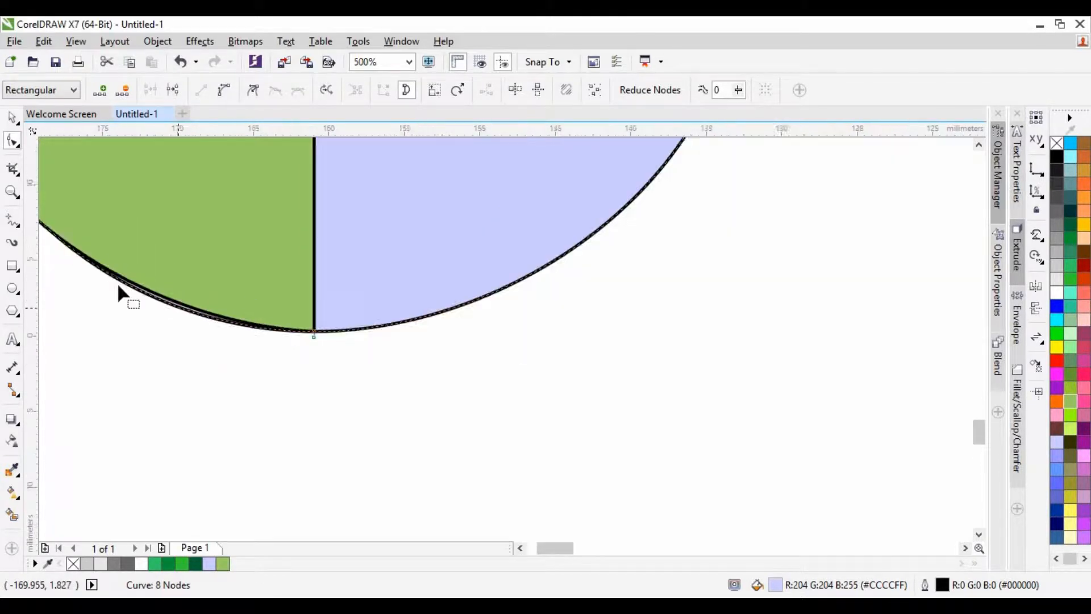
{"action": "scroll", "coordinate": [105, 273], "scroll_direction": "up", "scroll_amount": 2}
{"action": "scroll", "coordinate": [210, 352], "scroll_direction": "down", "scroll_amount": 1}
{"action": "left_click_drag", "start_coordinate": [322, 418], "coordinate": [311, 411]}
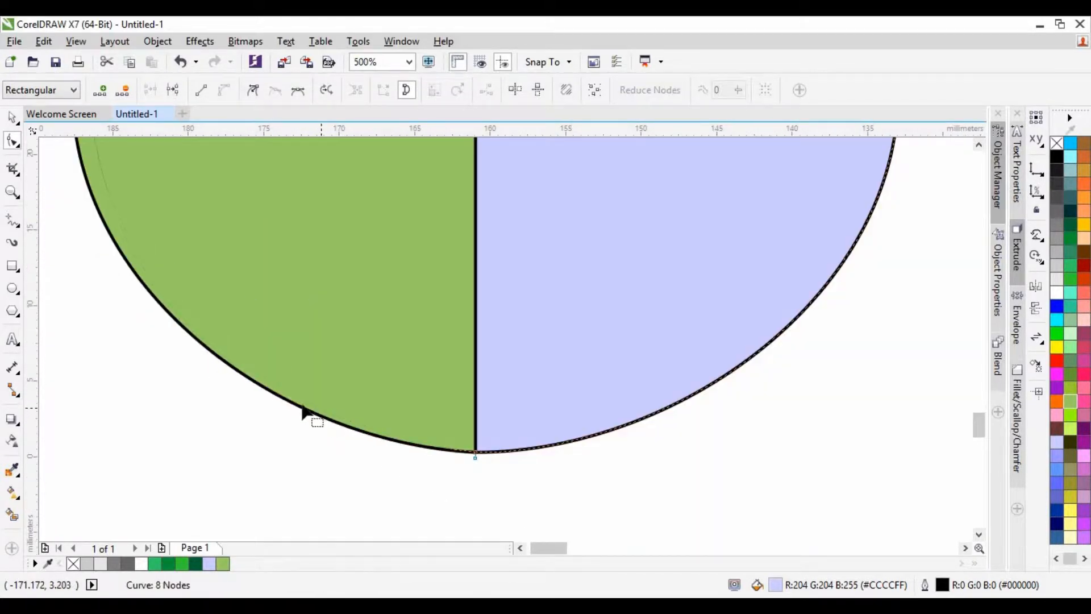
Step: Fill the mouse's green half medium gray and remove the outlines from both halves
{"action": "scroll", "coordinate": [262, 384], "scroll_direction": "down", "scroll_amount": 3}
{"action": "key", "text": "space"}
{"action": "left_click", "coordinate": [194, 192]}
{"action": "left_click", "coordinate": [267, 312]}
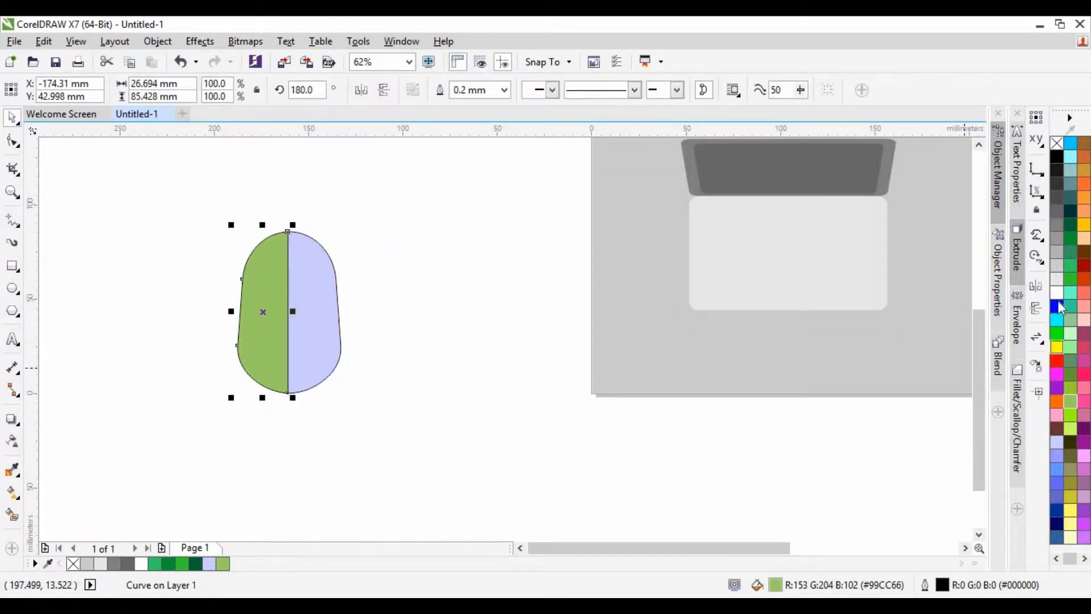
{"action": "left_click", "coordinate": [1057, 238]}
{"action": "left_click", "coordinate": [328, 317], "text": "shift"}
{"action": "right_click", "coordinate": [1056, 144]}
{"action": "left_click", "coordinate": [238, 291]}
{"action": "scroll", "coordinate": [238, 290], "scroll_direction": "down", "scroll_amount": 1}
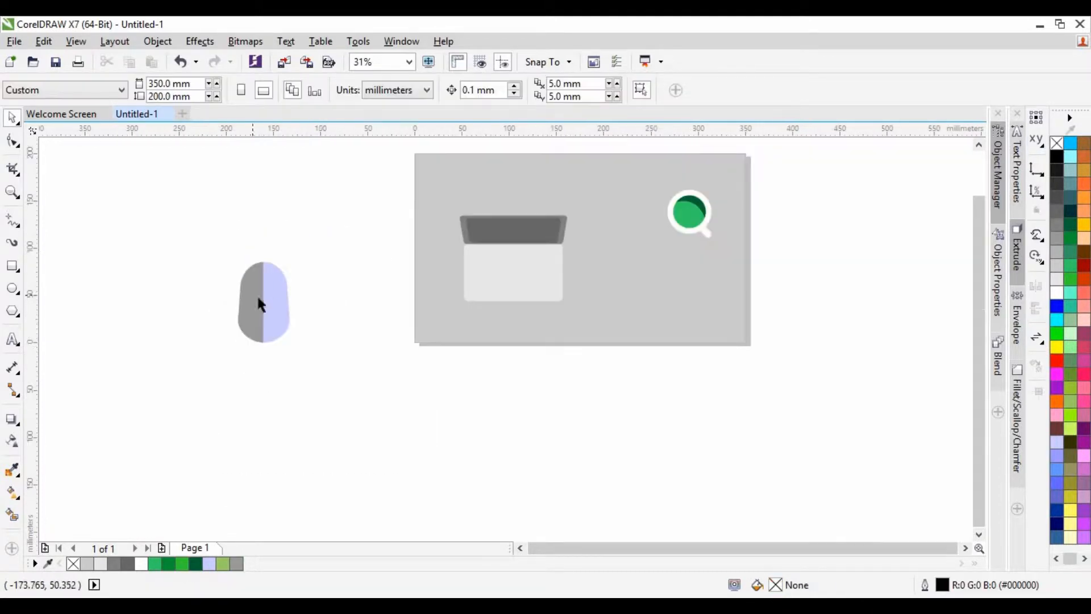
Step: Draw a vertical rectangle about 12 × 24 mm with fully rounded ends beside the mouse and fill it Forest Green
{"action": "left_click", "coordinate": [12, 267]}
{"action": "left_click_drag", "start_coordinate": [100, 261], "coordinate": [112, 284]}
{"action": "key", "text": "F10"}
{"action": "scroll", "coordinate": [98, 273], "scroll_direction": "up", "scroll_amount": 1}
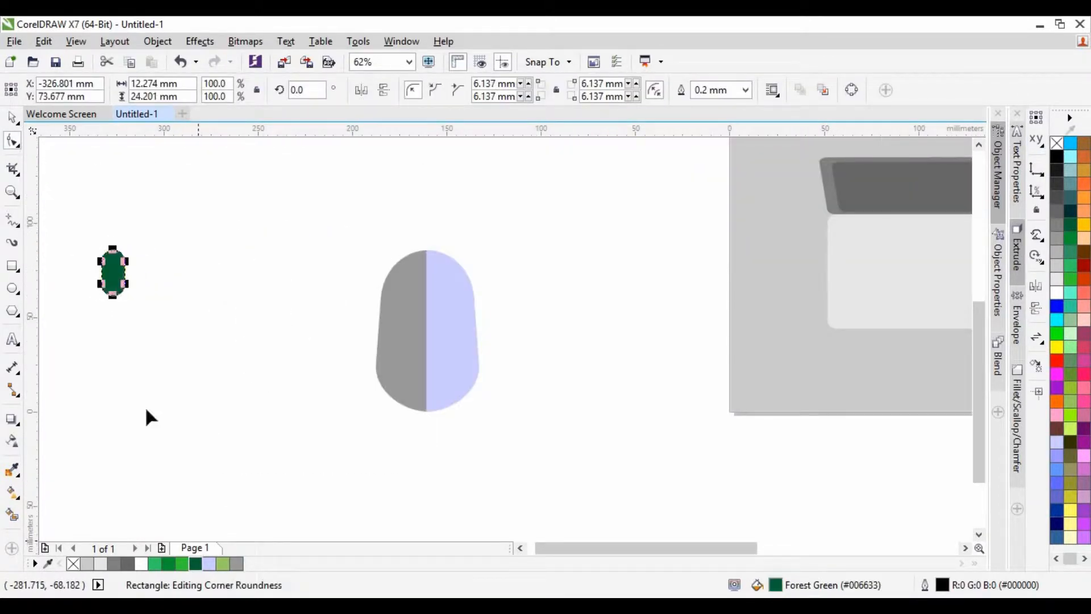
Step: Place the green scroll wheel without outline on the mouse's upper seam and shrink it to about 8.7 × 20.4 mm
{"action": "scroll", "coordinate": [430, 301], "scroll_direction": "up", "scroll_amount": 2}
{"action": "left_click_drag", "start_coordinate": [434, 301], "coordinate": [399, 317]}
{"action": "scroll", "coordinate": [405, 367], "scroll_direction": "down", "scroll_amount": 1}
{"action": "left_click_drag", "start_coordinate": [403, 395], "coordinate": [395, 335]}
{"action": "scroll", "coordinate": [424, 322], "scroll_direction": "up", "scroll_amount": 2}
{"action": "left_click_drag", "start_coordinate": [356, 350], "coordinate": [365, 351]}
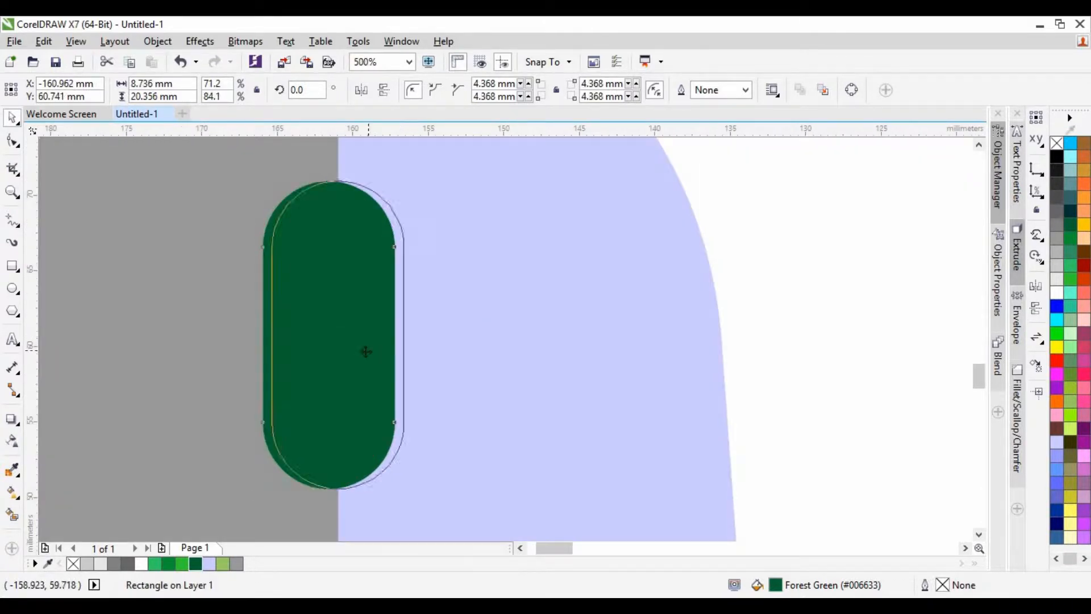
Step: Shorten and narrow the green scroll wheel slightly and center it on the seam between the mouse halves
{"action": "scroll", "coordinate": [362, 376], "scroll_direction": "down", "scroll_amount": 2}
{"action": "scroll", "coordinate": [362, 356], "scroll_direction": "up", "scroll_amount": 1}
{"action": "scroll", "coordinate": [350, 305], "scroll_direction": "down", "scroll_amount": 2}
{"action": "scroll", "coordinate": [350, 308], "scroll_direction": "up", "scroll_amount": 3}
{"action": "left_click_drag", "start_coordinate": [356, 219], "coordinate": [356, 248]}
{"action": "scroll", "coordinate": [359, 306], "scroll_direction": "down", "scroll_amount": 3}
{"action": "scroll", "coordinate": [363, 316], "scroll_direction": "up", "scroll_amount": 3}
{"action": "left_click_drag", "start_coordinate": [398, 319], "coordinate": [383, 319]}
{"action": "left_click_drag", "start_coordinate": [342, 318], "coordinate": [350, 319]}
Step: Move the complete mouse onto the page below the cup and scale it proportionally to about 47 × 73 mm
{"action": "scroll", "coordinate": [349, 318], "scroll_direction": "down", "scroll_amount": 3}
{"action": "left_click_drag", "start_coordinate": [233, 250], "coordinate": [426, 452]}
{"action": "scroll", "coordinate": [213, 291], "scroll_direction": "down", "scroll_amount": 1}
{"action": "left_click_drag", "start_coordinate": [280, 322], "coordinate": [668, 314]}
{"action": "left_click_drag", "start_coordinate": [636, 360], "coordinate": [645, 349]}
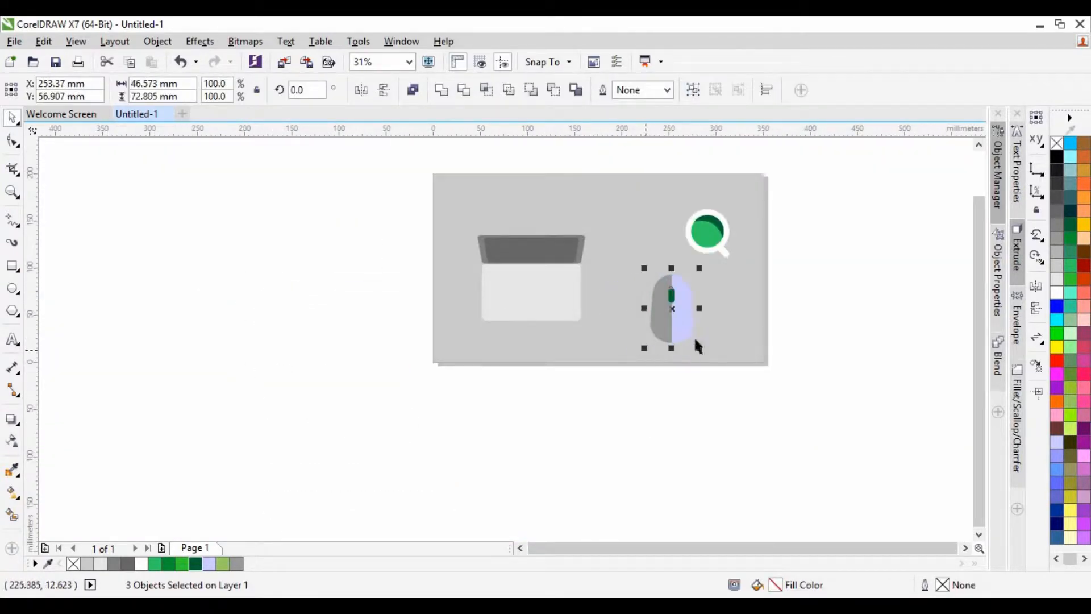
Step: Create a white, outline-free key about 29.8 × 6.5 mm on the laptop's base and round its corners to about 0.8 mm
{"action": "left_click", "coordinate": [818, 303]}
{"action": "key", "text": "F6"}
{"action": "left_click_drag", "start_coordinate": [249, 309], "coordinate": [279, 339]}
{"action": "left_click_drag", "start_coordinate": [507, 298], "coordinate": [499, 295]}
{"action": "scroll", "coordinate": [509, 298], "scroll_direction": "up", "scroll_amount": 2}
{"action": "left_click_drag", "start_coordinate": [400, 217], "coordinate": [662, 300]}
{"action": "scroll", "coordinate": [595, 275], "scroll_direction": "up", "scroll_amount": 1}
{"action": "scroll", "coordinate": [559, 290], "scroll_direction": "down", "scroll_amount": 1}
{"action": "left_click_drag", "start_coordinate": [611, 300], "coordinate": [598, 299]}
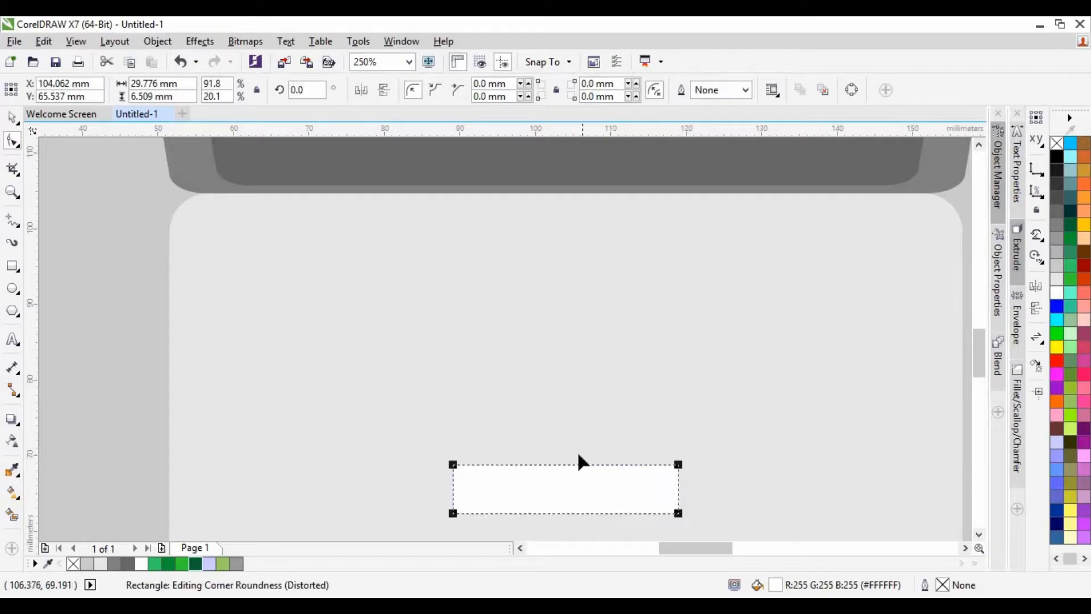
{"action": "scroll", "coordinate": [628, 445], "scroll_direction": "up", "scroll_amount": 1}
{"action": "left_click_drag", "start_coordinate": [599, 475], "coordinate": [600, 464]}
Step: Stack four evenly spaced copies above the white key and reduce the topmost copy to about 3.3 mm high
{"action": "left_click", "coordinate": [11, 117]}
{"action": "left_click_drag", "start_coordinate": [362, 423], "coordinate": [363, 299]}
{"action": "scroll", "coordinate": [372, 198], "scroll_direction": "down", "scroll_amount": 2}
{"action": "left_click_drag", "start_coordinate": [371, 176], "coordinate": [407, 196]}
{"action": "scroll", "coordinate": [392, 236], "scroll_direction": "up", "scroll_amount": 1}
{"action": "scroll", "coordinate": [407, 248], "scroll_direction": "down", "scroll_amount": 1}
{"action": "scroll", "coordinate": [407, 248], "scroll_direction": "up", "scroll_amount": 2}
{"action": "right_click", "coordinate": [406, 196]}
{"action": "left_click_drag", "start_coordinate": [369, 156], "coordinate": [369, 208]}
{"action": "scroll", "coordinate": [361, 208], "scroll_direction": "down", "scroll_amount": 2}
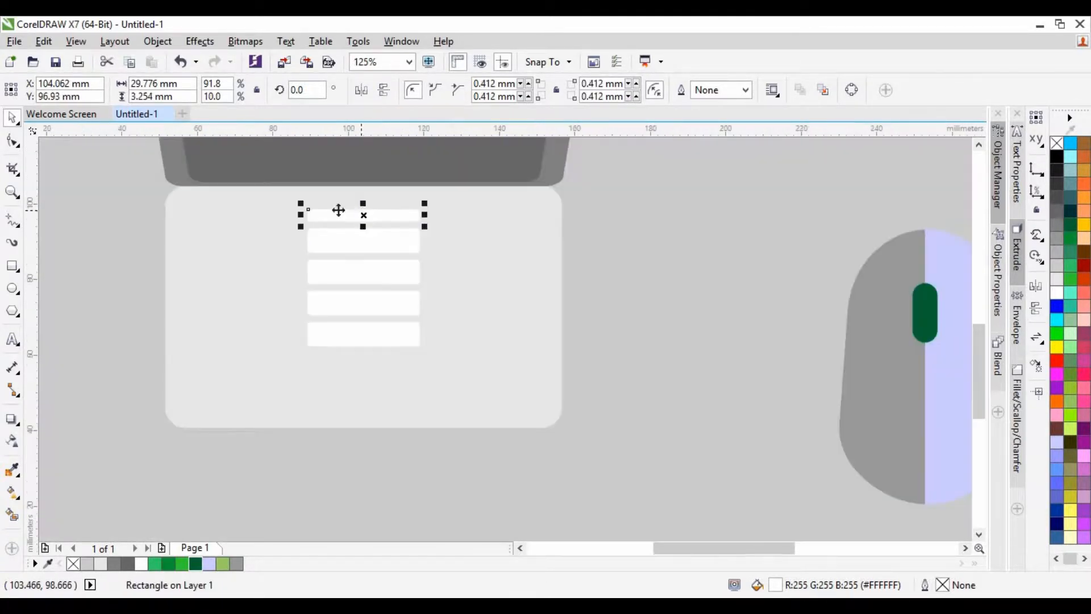
Step: Copy the bottom white key once to each side, leaving a narrow gap between the keys
{"action": "left_click", "coordinate": [361, 338]}
{"action": "scroll", "coordinate": [386, 336], "scroll_direction": "up", "scroll_amount": 1}
{"action": "left_click_drag", "start_coordinate": [386, 337], "coordinate": [140, 333]}
{"action": "right_click", "coordinate": [624, 333]}
{"action": "right_click", "coordinate": [140, 332]}
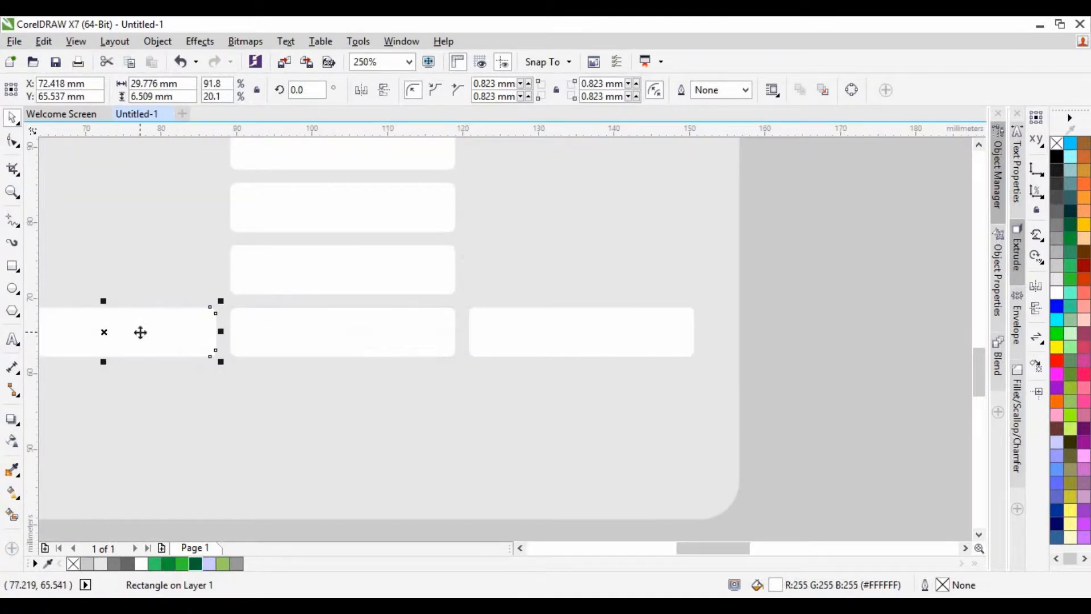
Step: Narrow the right-hand copy to about 6.3 mm wide and duplicate it three times toward the middle key
{"action": "left_click", "coordinate": [596, 339]}
{"action": "scroll", "coordinate": [595, 338], "scroll_direction": "up", "scroll_amount": 1}
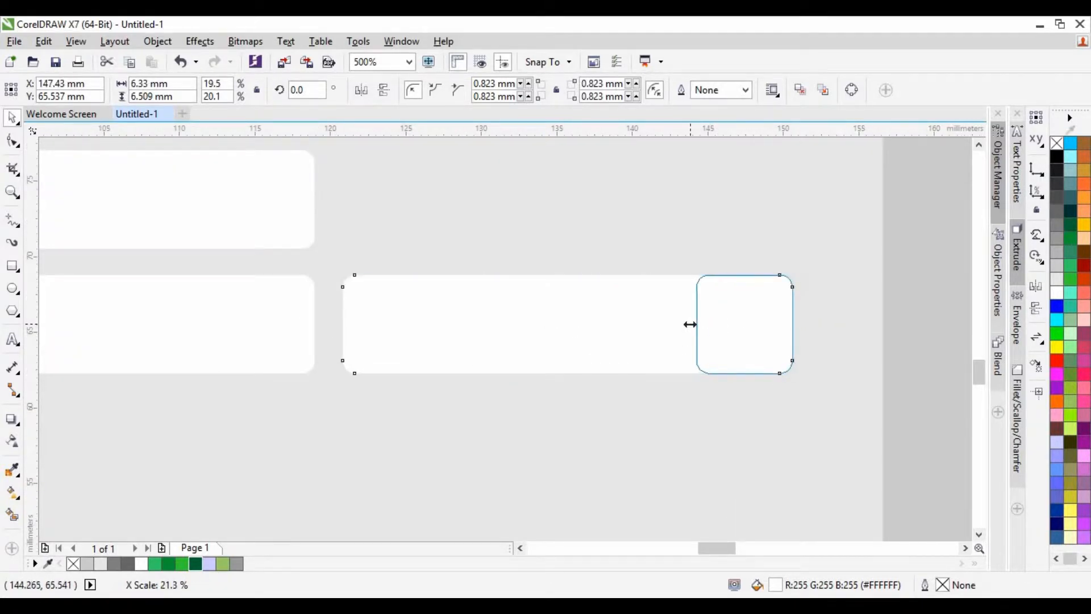
{"action": "left_click_drag", "start_coordinate": [690, 324], "coordinate": [696, 323]}
{"action": "left_click_drag", "start_coordinate": [726, 331], "coordinate": [451, 338]}
{"action": "right_click", "coordinate": [603, 331]}
{"action": "right_click", "coordinate": [478, 337]}
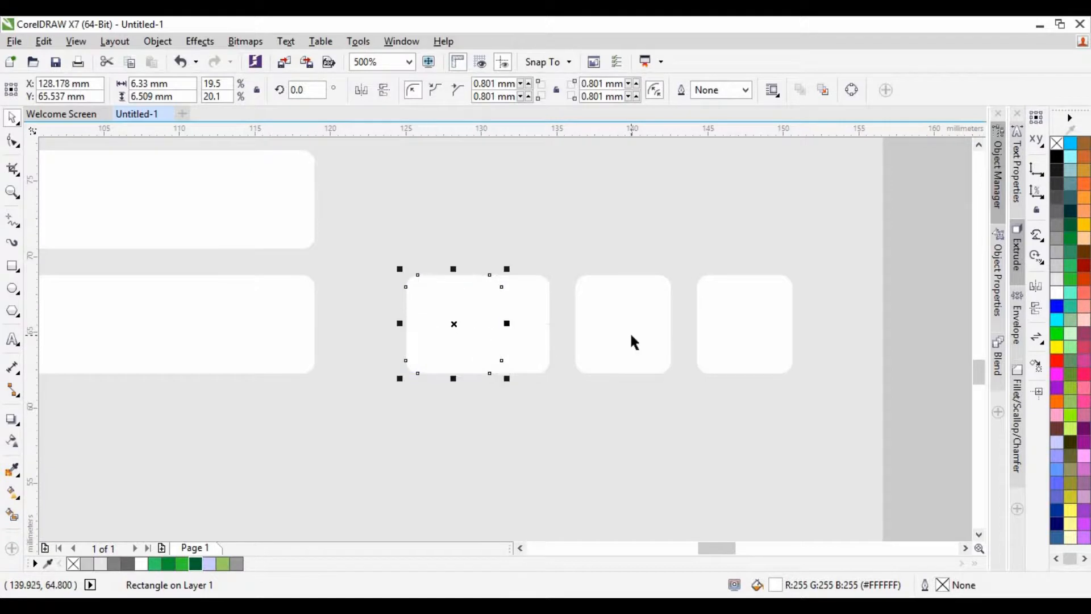
Step: Shift the small keys left one by one to spread them along the bottom row beside the wide key
{"action": "left_click", "coordinate": [536, 325]}
{"action": "left_click_drag", "start_coordinate": [630, 329], "coordinate": [582, 328]}
{"action": "left_click_drag", "start_coordinate": [752, 329], "coordinate": [701, 328]}
{"action": "scroll", "coordinate": [698, 329], "scroll_direction": "down", "scroll_amount": 1}
{"action": "scroll", "coordinate": [558, 337], "scroll_direction": "up", "scroll_amount": 1}
{"action": "left_click_drag", "start_coordinate": [560, 338], "coordinate": [542, 335]}
{"action": "left_click_drag", "start_coordinate": [716, 324], "coordinate": [677, 324]}
{"action": "left_click_drag", "start_coordinate": [835, 323], "coordinate": [799, 324]}
Step: Position the first small key beside the wide middle key with a narrow gap like that between the key rows
{"action": "scroll", "coordinate": [626, 377], "scroll_direction": "down", "scroll_amount": 1}
{"action": "left_click_drag", "start_coordinate": [723, 348], "coordinate": [777, 348]}
{"action": "left_click", "coordinate": [572, 352]}
{"action": "scroll", "coordinate": [565, 356], "scroll_direction": "up", "scroll_amount": 1}
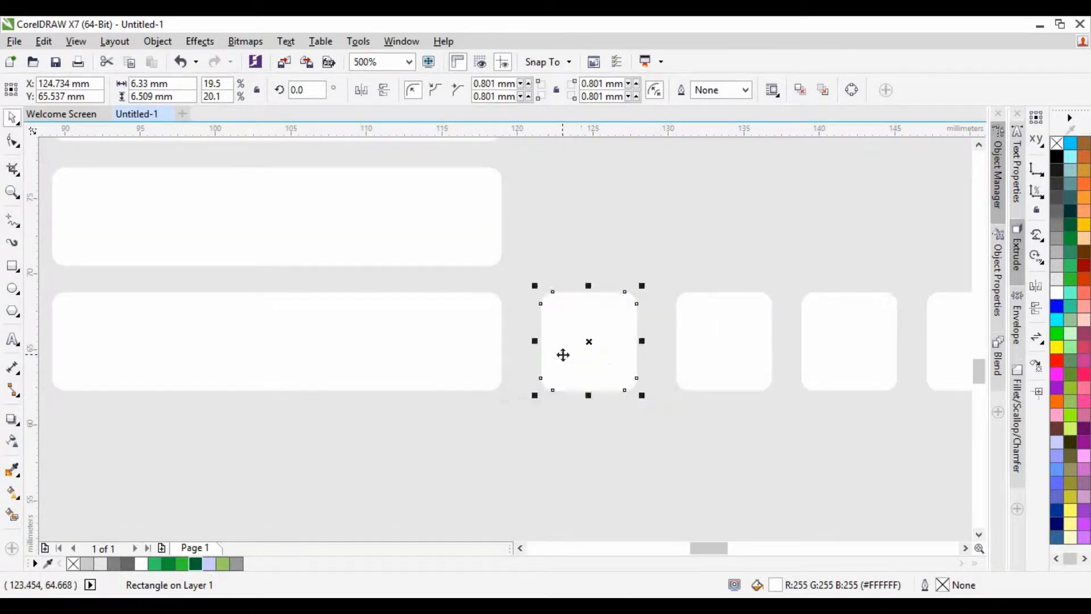
{"action": "scroll", "coordinate": [552, 354], "scroll_direction": "up", "scroll_amount": 1}
{"action": "left_click_drag", "start_coordinate": [552, 354], "coordinate": [540, 354]}
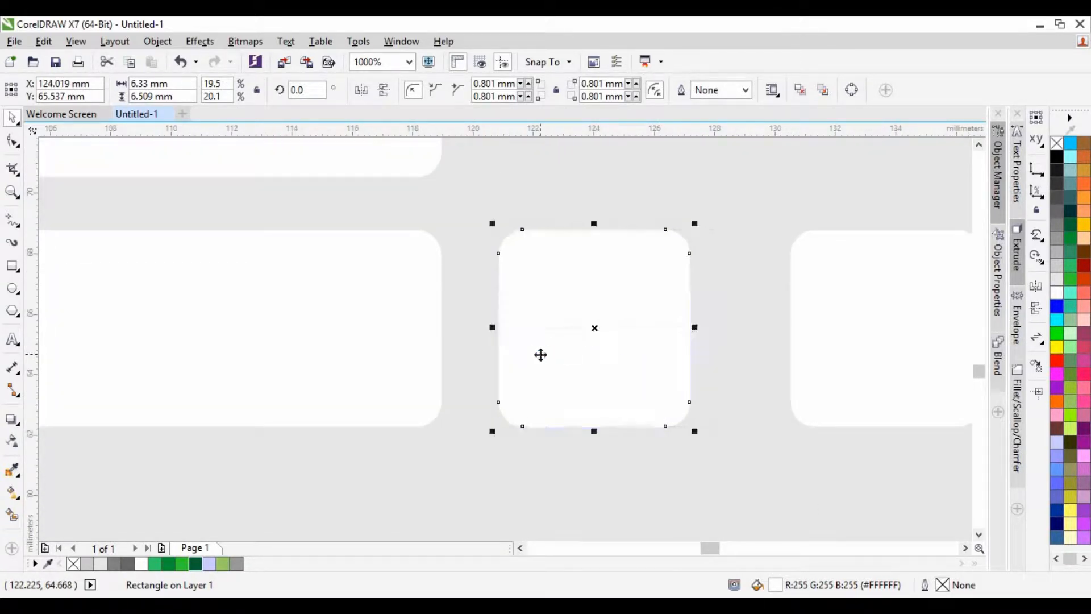
Step: Even out the gaps between the remaining small keys and make the outermost one slightly narrower
{"action": "scroll", "coordinate": [540, 354], "scroll_direction": "down", "scroll_amount": 1}
{"action": "left_click_drag", "start_coordinate": [682, 360], "coordinate": [661, 360]}
{"action": "left_click_drag", "start_coordinate": [808, 358], "coordinate": [682, 378]}
{"action": "scroll", "coordinate": [783, 357], "scroll_direction": "down", "scroll_amount": 1}
{"action": "scroll", "coordinate": [877, 344], "scroll_direction": "up", "scroll_amount": 2}
{"action": "scroll", "coordinate": [726, 368], "scroll_direction": "down", "scroll_amount": 1}
{"action": "scroll", "coordinate": [716, 387], "scroll_direction": "down", "scroll_amount": 1}
{"action": "scroll", "coordinate": [772, 378], "scroll_direction": "up", "scroll_amount": 2}
{"action": "scroll", "coordinate": [688, 388], "scroll_direction": "down", "scroll_amount": 3}
Step: Delete the wide key to the left of the middle column and undo the accidental move of the gray background
{"action": "left_click", "coordinate": [77, 313]}
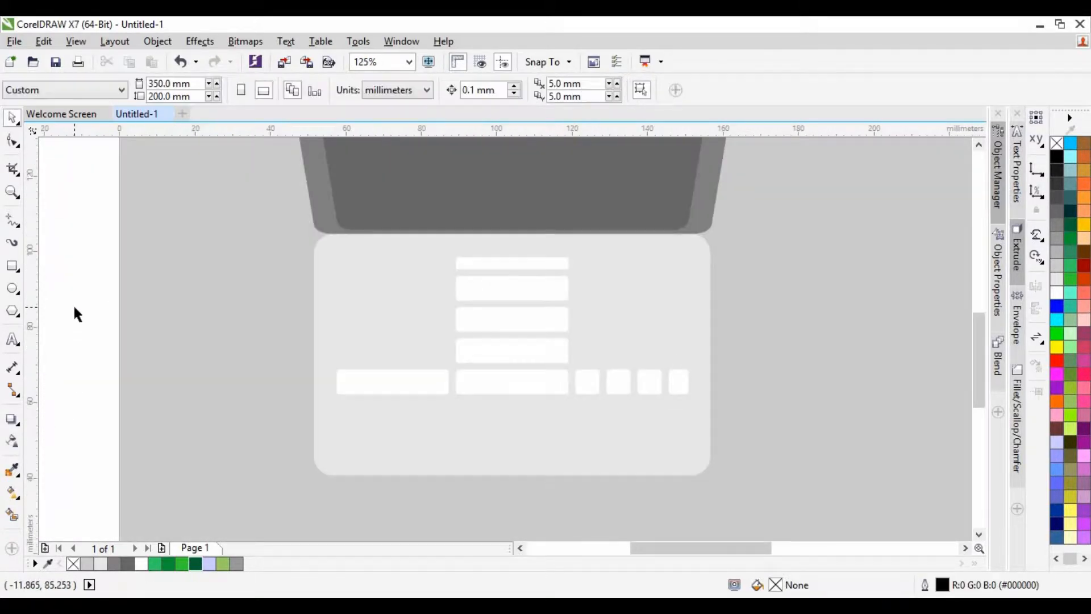
{"action": "scroll", "coordinate": [482, 414], "scroll_direction": "up", "scroll_amount": 1}
{"action": "left_click", "coordinate": [365, 386]}
{"action": "scroll", "coordinate": [365, 386], "scroll_direction": "down", "scroll_amount": 1}
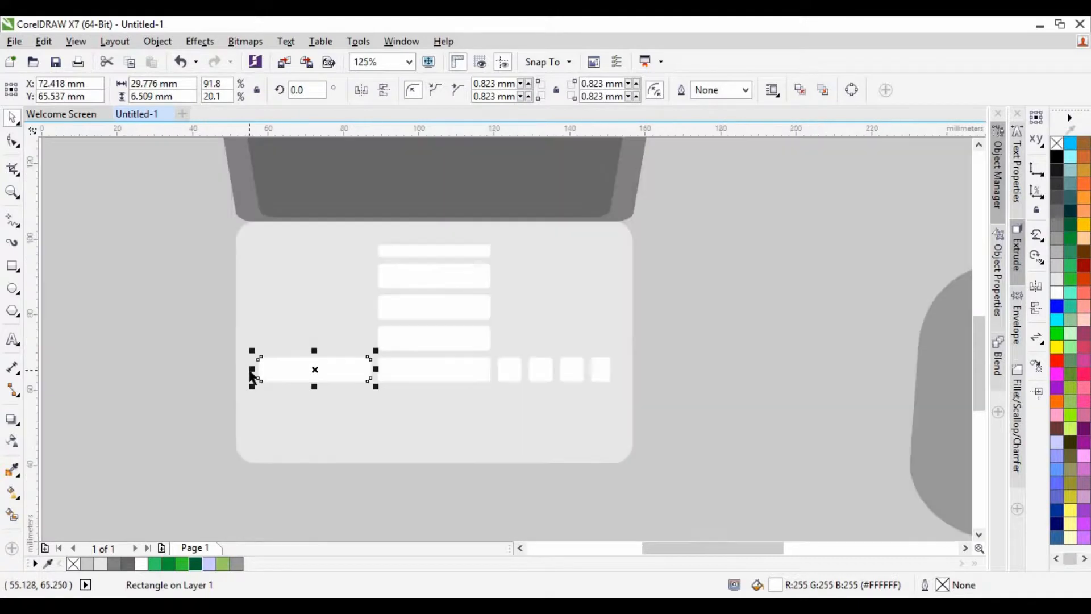
{"action": "scroll", "coordinate": [358, 383], "scroll_direction": "up", "scroll_amount": 2}
{"action": "scroll", "coordinate": [512, 372], "scroll_direction": "down", "scroll_amount": 2}
{"action": "key", "text": "Delete"}
{"action": "left_click_drag", "start_coordinate": [182, 167], "coordinate": [158, 172]}
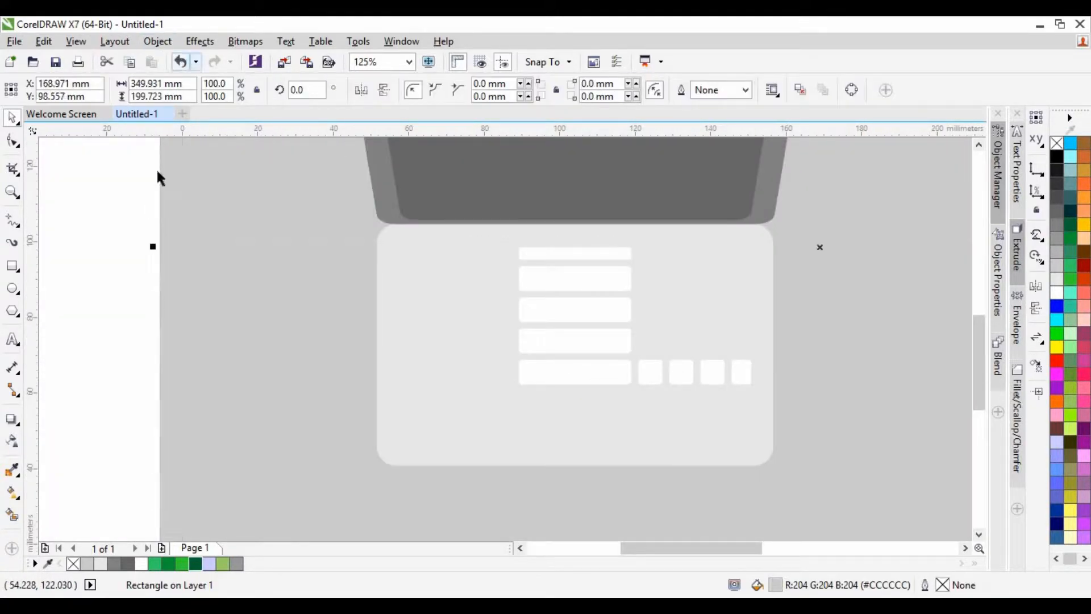
{"action": "key", "text": "ctrl+z"}
Step: Mirror a copy of the bottom row's wide key and four small keys to the left side of the laptop base
{"action": "left_click_drag", "start_coordinate": [134, 342], "coordinate": [760, 397]}
{"action": "mouse_move", "coordinate": [631, 371]}
{"action": "left_mouse_down"}
{"action": "mouse_move", "coordinate": [519, 370]}
{"action": "mouse_move", "coordinate": [632, 366]}
{"action": "left_mouse_up"}
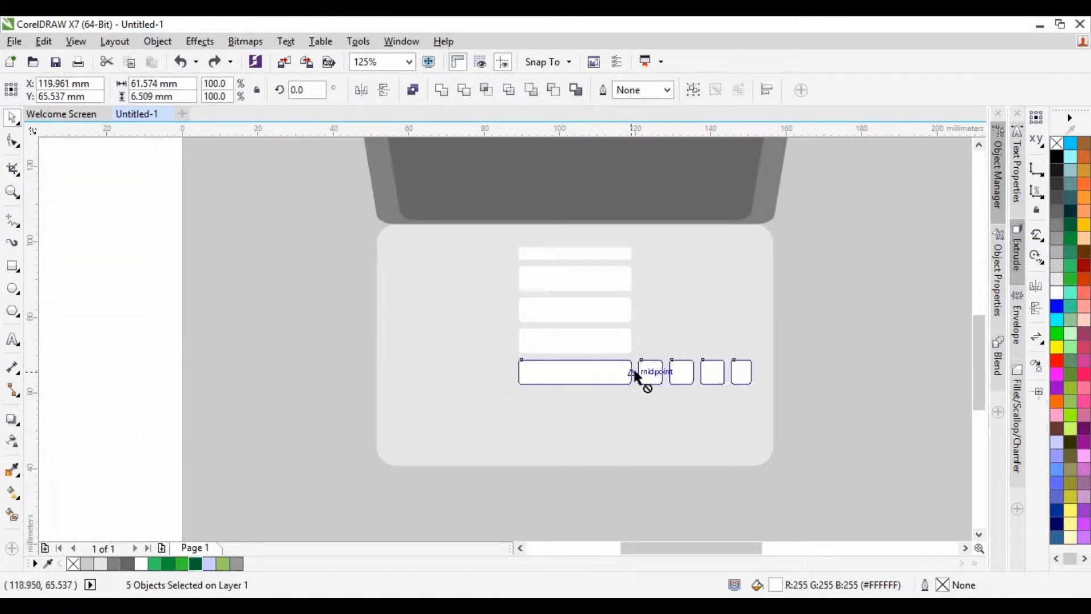
{"action": "left_click_drag", "start_coordinate": [519, 370], "coordinate": [518, 371]}
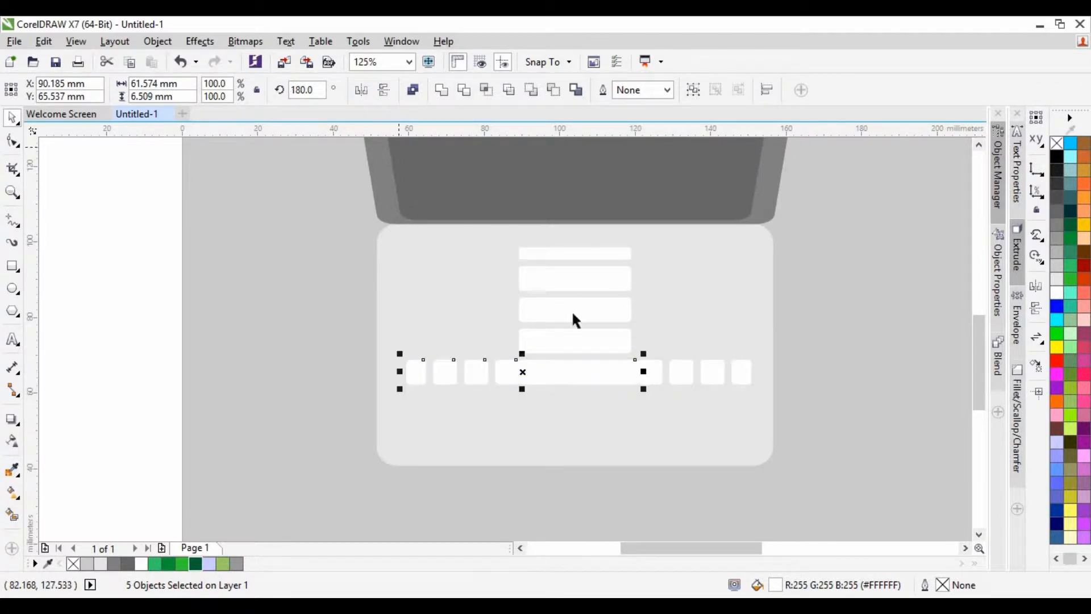
Step: Delete the mirrored duplicate of the wide key and the mirrored small key overlapping the middle one
{"action": "scroll", "coordinate": [620, 372], "scroll_direction": "up", "scroll_amount": 1}
{"action": "left_click", "coordinate": [479, 331]}
{"action": "left_click", "coordinate": [491, 371]}
{"action": "key", "text": "Delete"}
{"action": "left_click", "coordinate": [404, 384]}
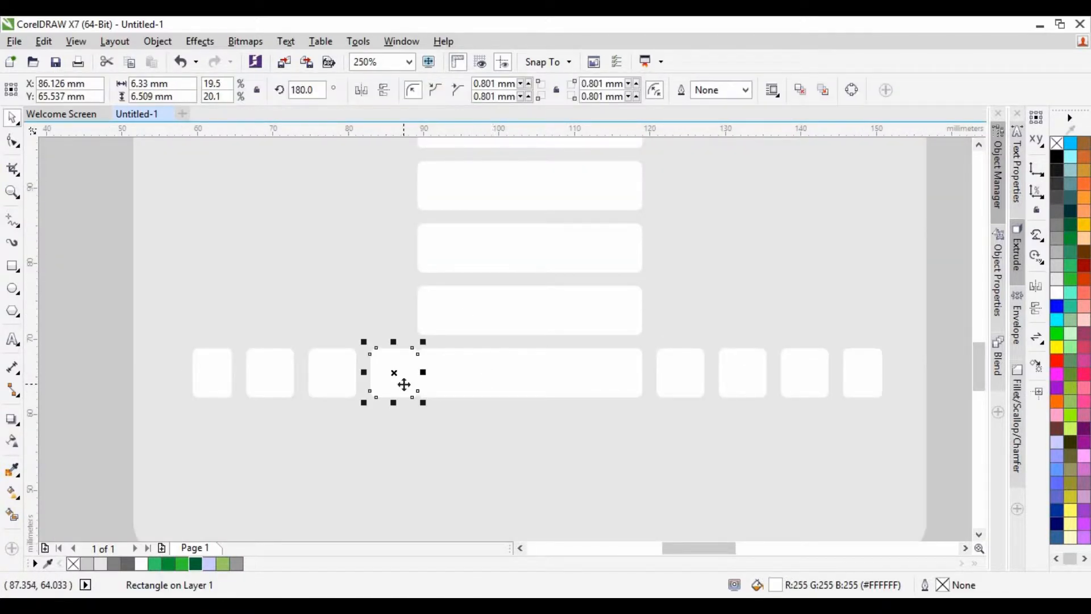
{"action": "key", "text": "Delete"}
{"action": "scroll", "coordinate": [342, 376], "scroll_direction": "down", "scroll_amount": 2}
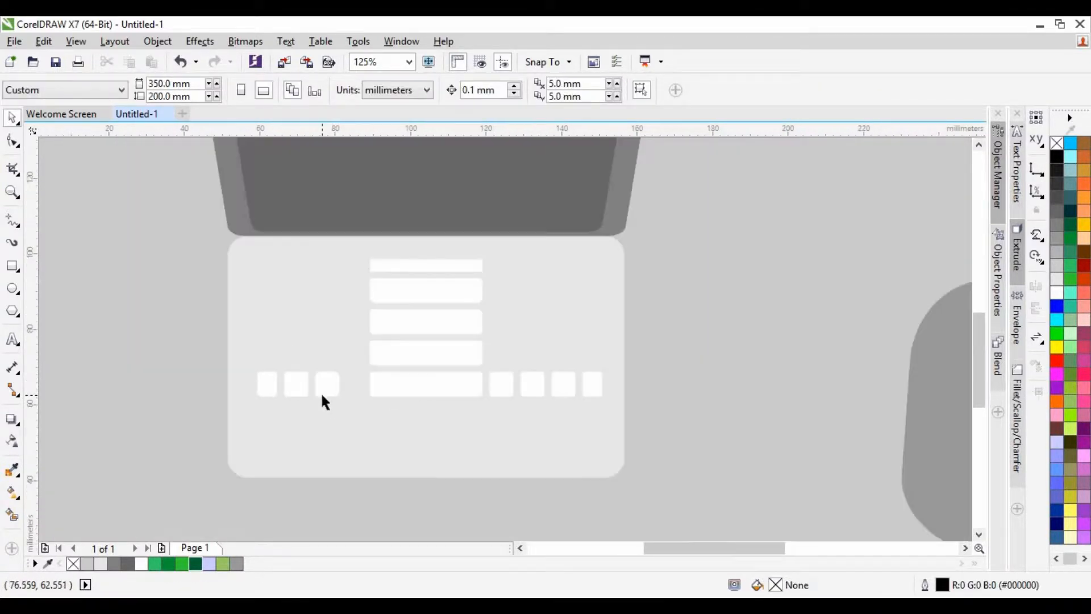
Step: Shift the two small mirrored keys toward the bottom row's wide middle key with even gaps, and widen the outermost left key to fill the space
{"action": "scroll", "coordinate": [339, 387], "scroll_direction": "up", "scroll_amount": 4}
{"action": "left_click", "coordinate": [337, 370]}
{"action": "left_click_drag", "start_coordinate": [337, 371], "coordinate": [396, 371]}
{"action": "left_click_drag", "start_coordinate": [172, 360], "coordinate": [265, 363]}
{"action": "scroll", "coordinate": [265, 363], "scroll_direction": "down", "scroll_amount": 1}
{"action": "left_click", "coordinate": [162, 363]}
{"action": "scroll", "coordinate": [201, 363], "scroll_direction": "up", "scroll_amount": 1}
{"action": "scroll", "coordinate": [202, 363], "scroll_direction": "up", "scroll_amount": 1}
{"action": "left_click_drag", "start_coordinate": [98, 358], "coordinate": [192, 369]}
{"action": "scroll", "coordinate": [285, 356], "scroll_direction": "down", "scroll_amount": 4}
{"action": "left_click", "coordinate": [75, 357]}
{"action": "scroll", "coordinate": [263, 350], "scroll_direction": "up", "scroll_amount": 2}
{"action": "left_click", "coordinate": [304, 376]}
{"action": "scroll", "coordinate": [304, 376], "scroll_direction": "down", "scroll_amount": 1}
{"action": "scroll", "coordinate": [236, 369], "scroll_direction": "up", "scroll_amount": 1}
{"action": "left_click_drag", "start_coordinate": [333, 363], "coordinate": [175, 363]}
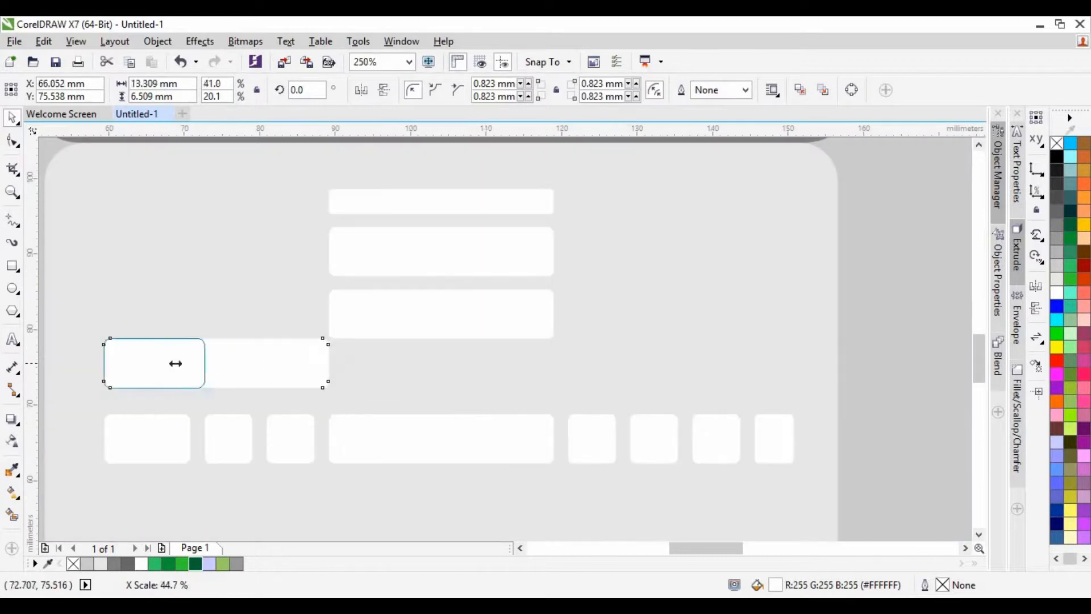
{"action": "left_click_drag", "start_coordinate": [250, 363], "coordinate": [230, 364]}
{"action": "left_click_drag", "start_coordinate": [351, 364], "coordinate": [346, 364]}
{"action": "scroll", "coordinate": [257, 364], "scroll_direction": "up", "scroll_amount": 2}
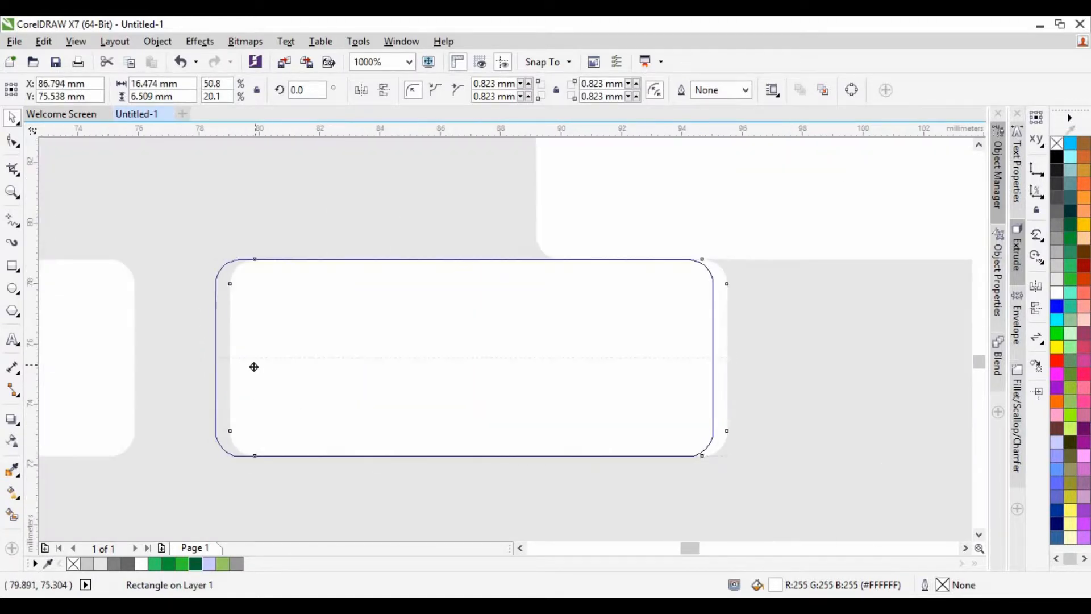
{"action": "scroll", "coordinate": [252, 364], "scroll_direction": "down", "scroll_amount": 1}
{"action": "scroll", "coordinate": [274, 371], "scroll_direction": "down", "scroll_amount": 1}
{"action": "left_click", "coordinate": [181, 65]}
{"action": "left_click", "coordinate": [181, 66]}
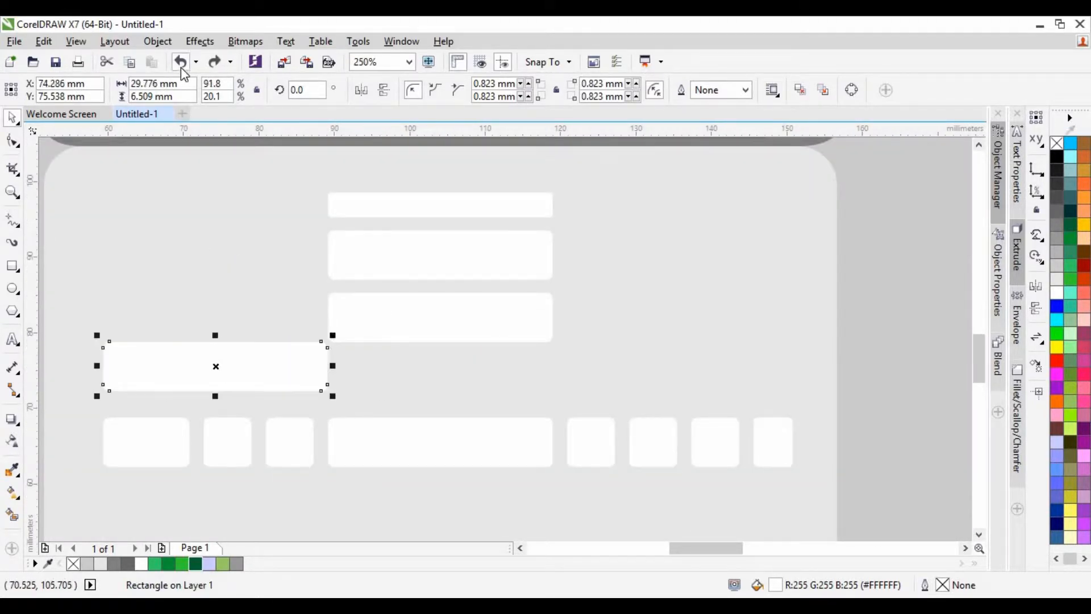
{"action": "left_click", "coordinate": [180, 66]}
Step: Align the wide second-row key with the left edge just above the bottom row and narrow it to about 16.5 mm
{"action": "left_click_drag", "start_coordinate": [490, 390], "coordinate": [265, 389]}
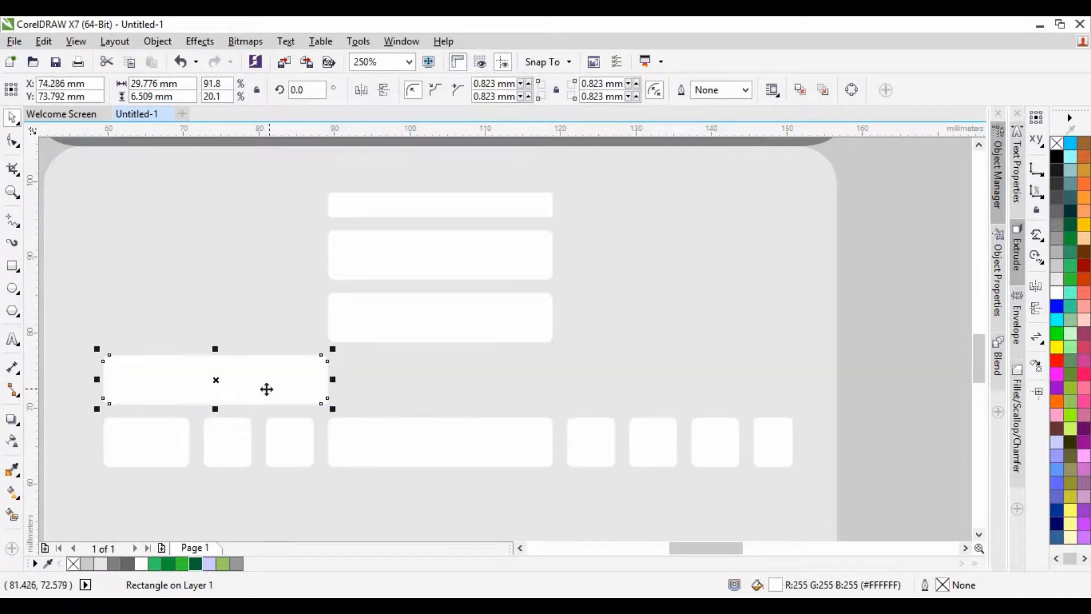
{"action": "scroll", "coordinate": [307, 391], "scroll_direction": "up", "scroll_amount": 1}
{"action": "left_click_drag", "start_coordinate": [512, 365], "coordinate": [311, 366]}
Step: Fill the second row with evenly spaced copies of a small bottom-row key and widen the last one to line up with the row below
{"action": "scroll", "coordinate": [303, 403], "scroll_direction": "down", "scroll_amount": 1}
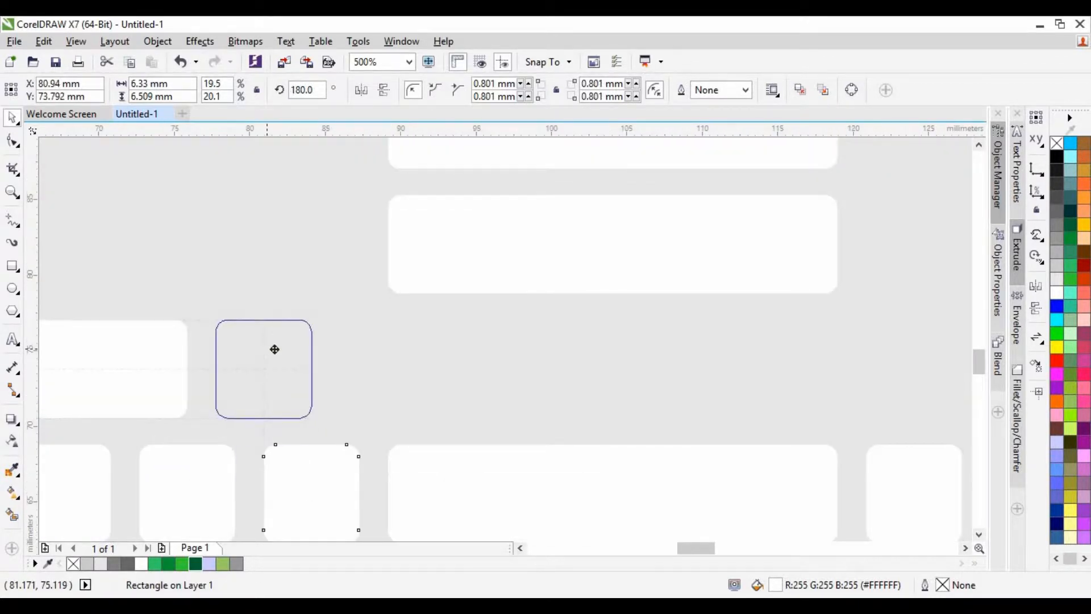
{"action": "left_click_drag", "start_coordinate": [274, 349], "coordinate": [456, 387]}
{"action": "right_click", "coordinate": [586, 382]}
{"action": "right_click", "coordinate": [456, 386]}
{"action": "left_click_drag", "start_coordinate": [456, 387], "coordinate": [581, 389]}
{"action": "right_click", "coordinate": [581, 389]}
{"action": "left_click_drag", "start_coordinate": [594, 387], "coordinate": [705, 388]}
{"action": "right_click", "coordinate": [704, 388]}
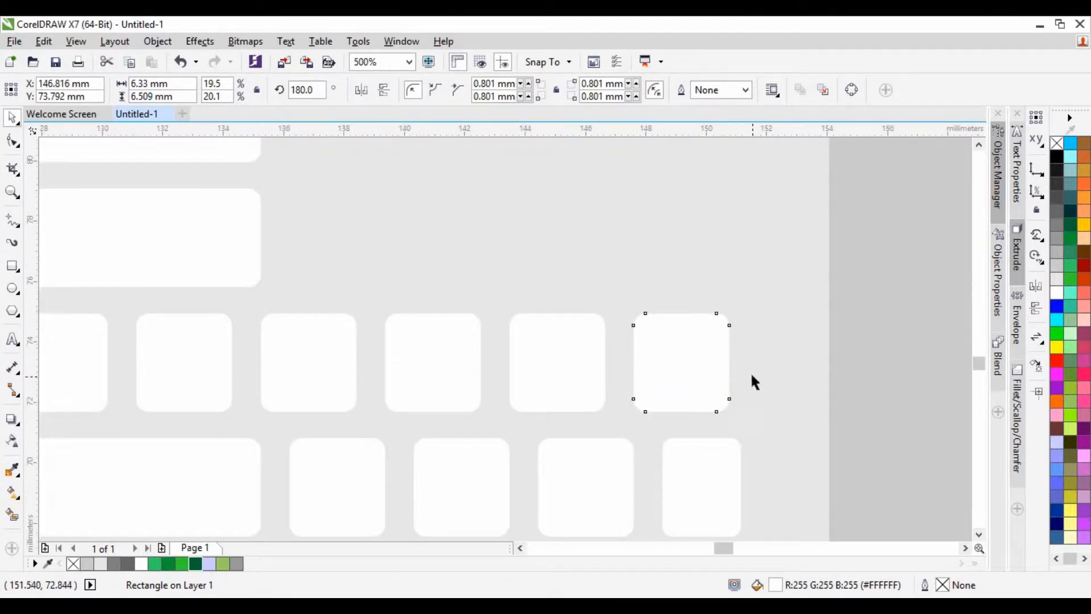
{"action": "scroll", "coordinate": [752, 378], "scroll_direction": "up", "scroll_amount": 1}
{"action": "left_click_drag", "start_coordinate": [710, 348], "coordinate": [733, 347]}
{"action": "scroll", "coordinate": [600, 378], "scroll_direction": "down", "scroll_amount": 3}
Step: Move the column's next wide key to the right end of the third row and narrow it to about 12 mm
{"action": "scroll", "coordinate": [472, 342], "scroll_direction": "up", "scroll_amount": 2}
{"action": "left_click_drag", "start_coordinate": [465, 357], "coordinate": [666, 366]}
{"action": "scroll", "coordinate": [397, 367], "scroll_direction": "down", "scroll_amount": 1}
{"action": "left_click_drag", "start_coordinate": [278, 367], "coordinate": [406, 368]}
{"action": "left_click_drag", "start_coordinate": [215, 361], "coordinate": [328, 360]}
{"action": "scroll", "coordinate": [344, 418], "scroll_direction": "down", "scroll_amount": 1}
{"action": "scroll", "coordinate": [335, 420], "scroll_direction": "down", "scroll_amount": 1}
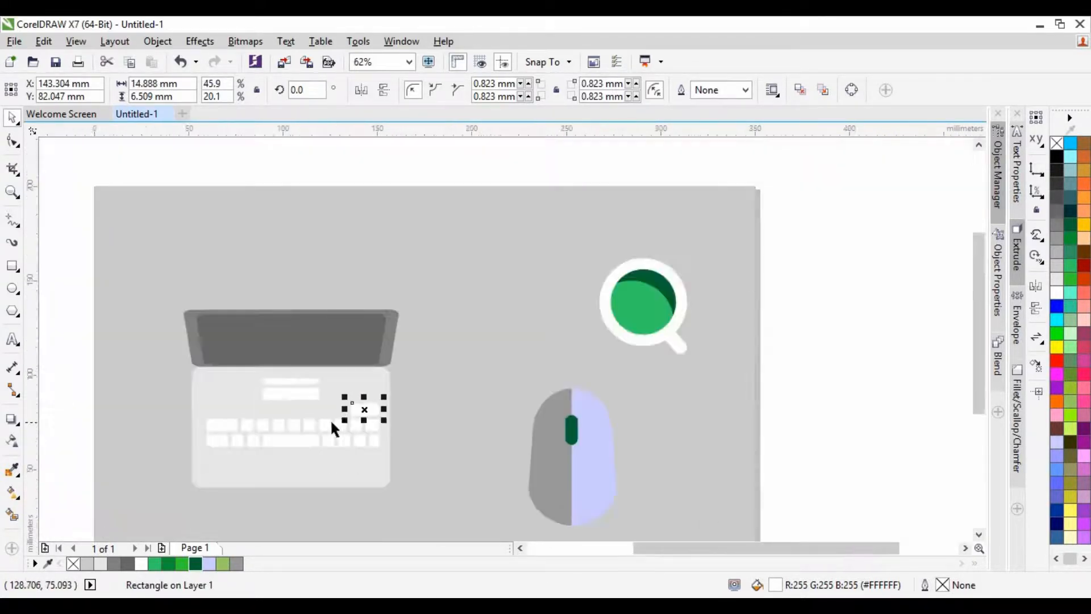
{"action": "scroll", "coordinate": [444, 385], "scroll_direction": "up", "scroll_amount": 2}
{"action": "scroll", "coordinate": [443, 384], "scroll_direction": "down", "scroll_amount": 2}
{"action": "scroll", "coordinate": [367, 364], "scroll_direction": "up", "scroll_amount": 3}
{"action": "left_click_drag", "start_coordinate": [367, 363], "coordinate": [391, 363]}
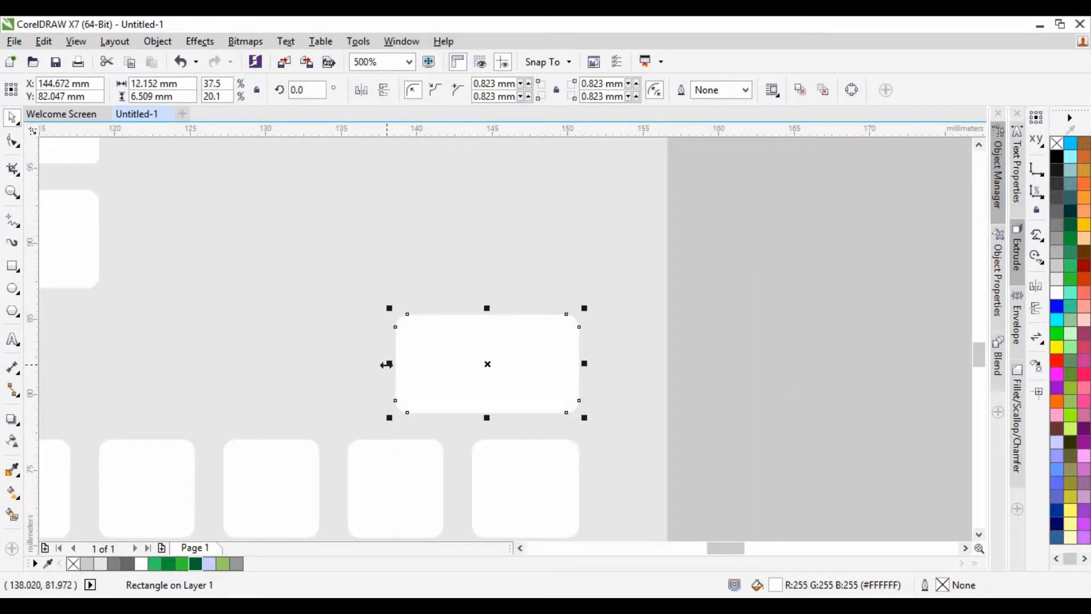
Step: Place copies of a small key beside the third row's wide right key and trim that wide key's inner edge slightly
{"action": "scroll", "coordinate": [466, 392], "scroll_direction": "down", "scroll_amount": 2}
{"action": "scroll", "coordinate": [411, 411], "scroll_direction": "up", "scroll_amount": 2}
{"action": "left_click_drag", "start_coordinate": [418, 416], "coordinate": [470, 293]}
{"action": "left_click_drag", "start_coordinate": [469, 293], "coordinate": [358, 299]}
{"action": "right_click", "coordinate": [358, 299]}
{"action": "left_click", "coordinate": [584, 324]}
{"action": "scroll", "coordinate": [585, 324], "scroll_direction": "up", "scroll_amount": 2}
{"action": "left_click_drag", "start_coordinate": [478, 259], "coordinate": [512, 260]}
{"action": "scroll", "coordinate": [458, 278], "scroll_direction": "down", "scroll_amount": 2}
Step: Continue the third row leftward with evenly spaced copies of the small key
{"action": "left_click_drag", "start_coordinate": [393, 288], "coordinate": [307, 290]}
{"action": "scroll", "coordinate": [421, 322], "scroll_direction": "down", "scroll_amount": 2}
{"action": "scroll", "coordinate": [326, 326], "scroll_direction": "up", "scroll_amount": 2}
{"action": "right_click", "coordinate": [426, 289]}
{"action": "right_click", "coordinate": [307, 290]}
{"action": "scroll", "coordinate": [256, 298], "scroll_direction": "up", "scroll_amount": 1}
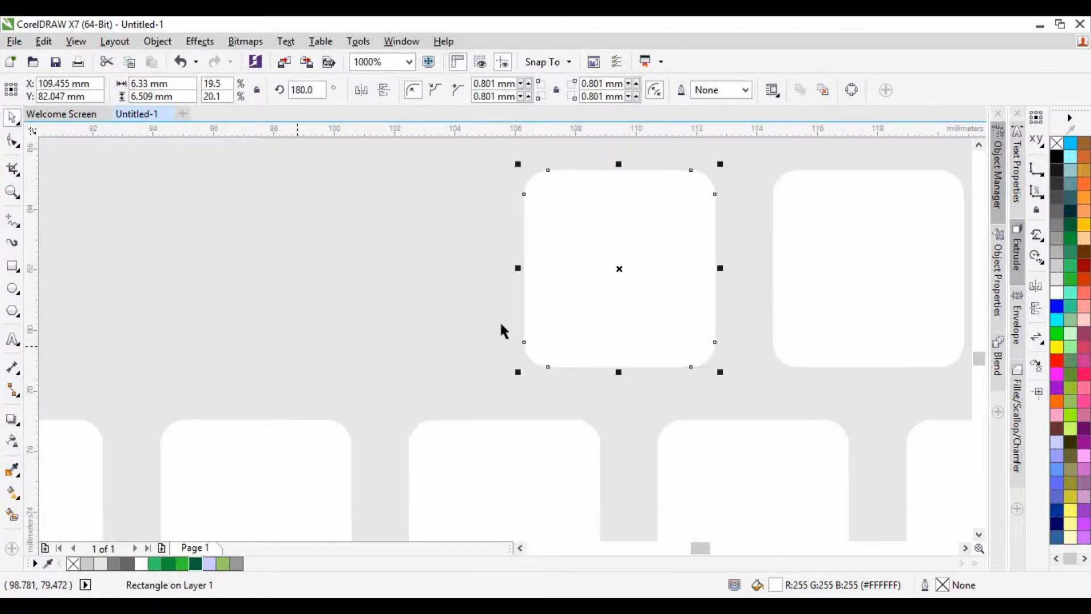
{"action": "left_click_drag", "start_coordinate": [555, 312], "coordinate": [307, 311]}
{"action": "right_click", "coordinate": [306, 312]}
{"action": "scroll", "coordinate": [373, 368], "scroll_direction": "down", "scroll_amount": 2}
{"action": "scroll", "coordinate": [372, 368], "scroll_direction": "up", "scroll_amount": 1}
{"action": "right_click", "coordinate": [368, 339]}
{"action": "left_click_drag", "start_coordinate": [492, 339], "coordinate": [243, 339]}
{"action": "right_click", "coordinate": [244, 339]}
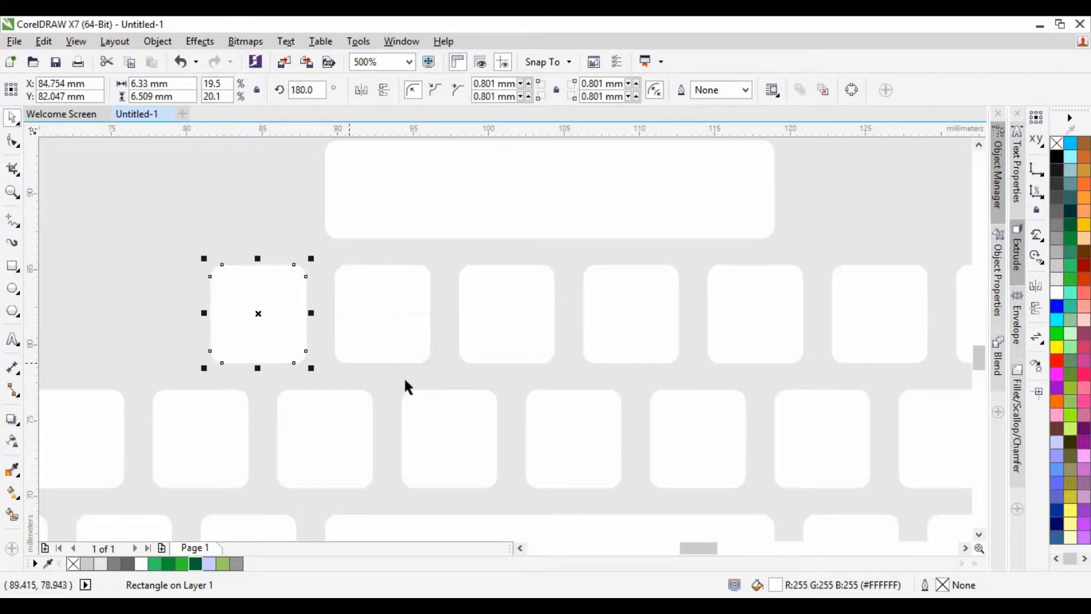
Step: Finish the left end of the third row with further key copies and widen the outermost one to match the rows below
{"action": "scroll", "coordinate": [429, 381], "scroll_direction": "down", "scroll_amount": 1}
{"action": "scroll", "coordinate": [244, 351], "scroll_direction": "up", "scroll_amount": 1}
{"action": "right_click", "coordinate": [312, 362]}
{"action": "scroll", "coordinate": [468, 382], "scroll_direction": "down", "scroll_amount": 1}
{"action": "right_click", "coordinate": [344, 383]}
{"action": "left_click_drag", "start_coordinate": [468, 382], "coordinate": [215, 366]}
{"action": "scroll", "coordinate": [239, 407], "scroll_direction": "down", "scroll_amount": 2}
Step: Shorten the remaining tall wide key, move it to the left end of the fourth row and narrow it to about 8.2 mm
{"action": "scroll", "coordinate": [426, 369], "scroll_direction": "up", "scroll_amount": 1}
{"action": "left_click", "coordinate": [426, 370]}
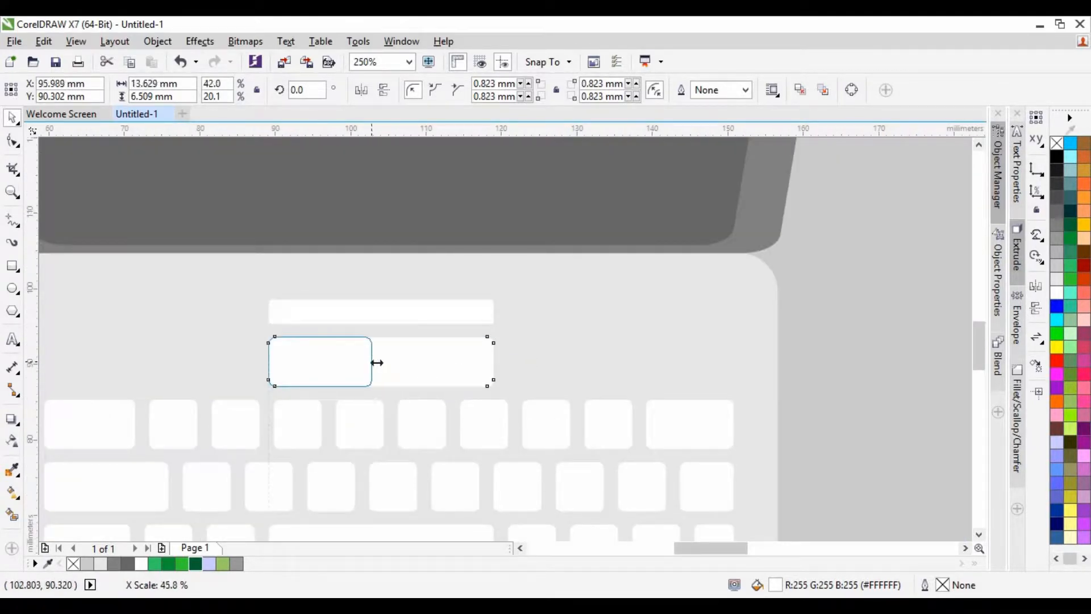
{"action": "left_click_drag", "start_coordinate": [376, 362], "coordinate": [382, 362]}
{"action": "scroll", "coordinate": [433, 377], "scroll_direction": "down", "scroll_amount": 1}
{"action": "scroll", "coordinate": [254, 364], "scroll_direction": "up", "scroll_amount": 1}
{"action": "left_click_drag", "start_coordinate": [458, 381], "coordinate": [445, 364]}
{"action": "scroll", "coordinate": [227, 388], "scroll_direction": "up", "scroll_amount": 1}
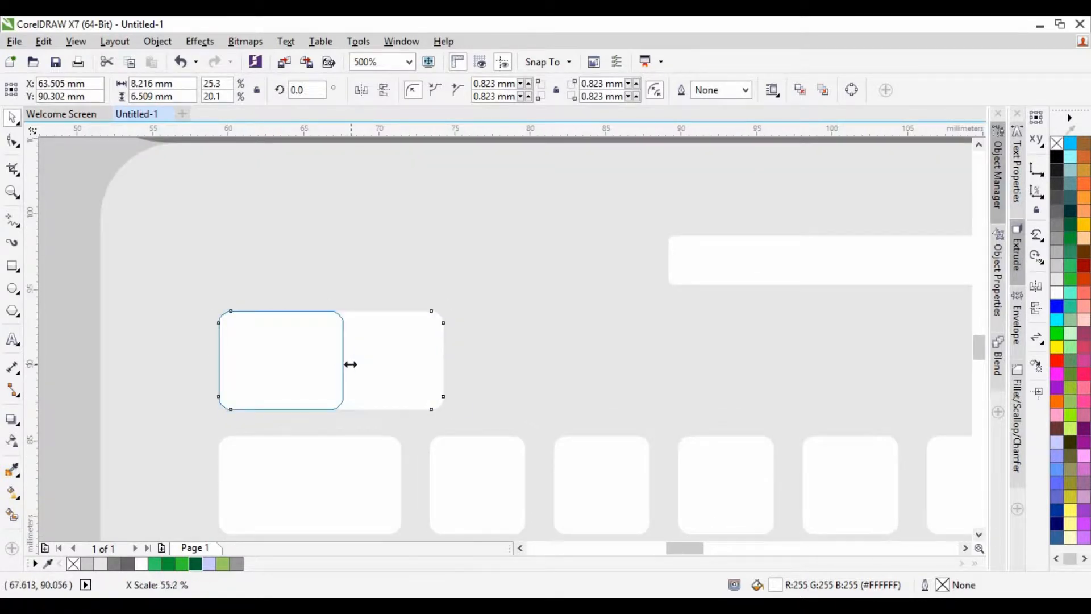
{"action": "left_click_drag", "start_coordinate": [350, 364], "coordinate": [349, 364]}
Step: Copy a small key up beside the fourth row's left key and repeat it rightward with even gaps
{"action": "scroll", "coordinate": [304, 375], "scroll_direction": "down", "scroll_amount": 1}
{"action": "left_click_drag", "start_coordinate": [304, 386], "coordinate": [636, 373]}
{"action": "right_click", "coordinate": [357, 372]}
{"action": "scroll", "coordinate": [458, 400], "scroll_direction": "up", "scroll_amount": 1}
{"action": "right_click", "coordinate": [423, 372]}
{"action": "right_click", "coordinate": [512, 373]}
{"action": "right_click", "coordinate": [636, 373]}
{"action": "scroll", "coordinate": [353, 368], "scroll_direction": "down", "scroll_amount": 1}
{"action": "scroll", "coordinate": [594, 374], "scroll_direction": "up", "scroll_amount": 1}
{"action": "left_click_drag", "start_coordinate": [407, 362], "coordinate": [660, 363]}
{"action": "right_click", "coordinate": [531, 362]}
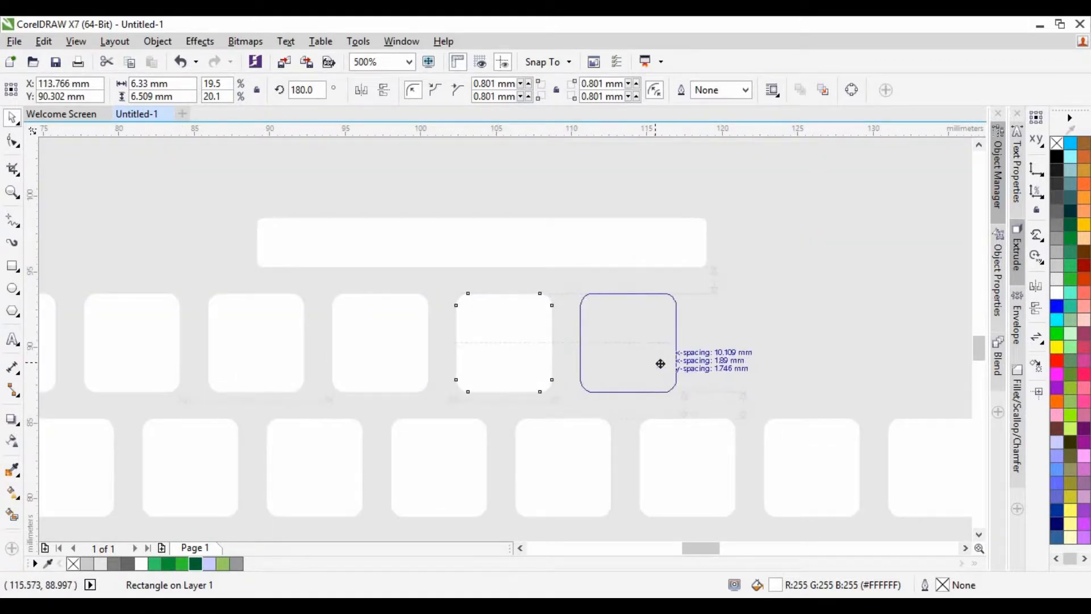
{"action": "right_click", "coordinate": [659, 363]}
Step: Extend the fourth row with more key copies to the right and stretch the last one to the keyboard's right edge
{"action": "scroll", "coordinate": [194, 366], "scroll_direction": "down", "scroll_amount": 2}
{"action": "scroll", "coordinate": [310, 365], "scroll_direction": "up", "scroll_amount": 1}
{"action": "left_click_drag", "start_coordinate": [310, 365], "coordinate": [371, 369]}
{"action": "right_click", "coordinate": [378, 364]}
{"action": "scroll", "coordinate": [343, 369], "scroll_direction": "up", "scroll_amount": 1}
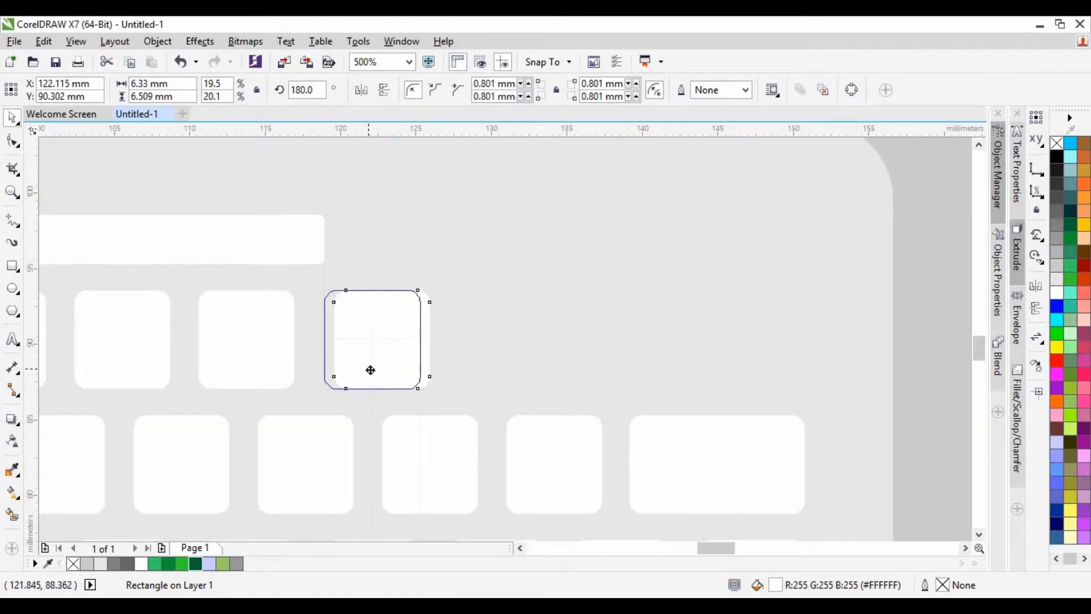
{"action": "right_click", "coordinate": [496, 365]}
{"action": "left_click_drag", "start_coordinate": [492, 365], "coordinate": [634, 364]}
{"action": "right_click", "coordinate": [634, 364]}
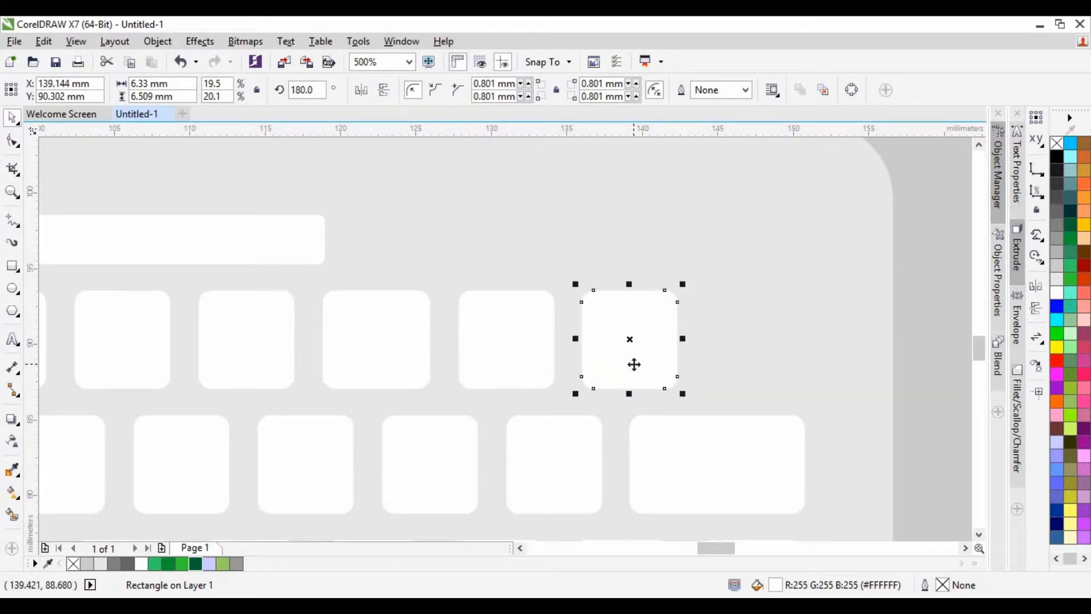
{"action": "scroll", "coordinate": [846, 407], "scroll_direction": "up", "scroll_amount": 1}
{"action": "left_click_drag", "start_coordinate": [512, 273], "coordinate": [767, 273]}
{"action": "scroll", "coordinate": [530, 374], "scroll_direction": "down", "scroll_amount": 4}
{"action": "left_click", "coordinate": [558, 396]}
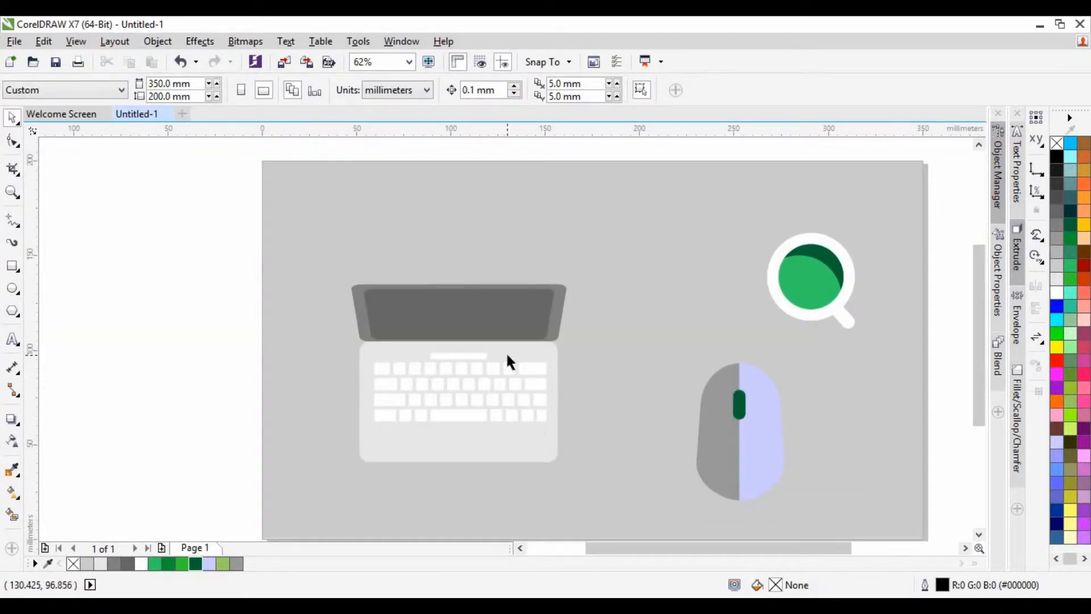
Step: Move one small fourth-row key up into the top row and flatten it to about 3.25 mm high
{"action": "scroll", "coordinate": [461, 356], "scroll_direction": "up", "scroll_amount": 2}
{"action": "left_click", "coordinate": [463, 357]}
{"action": "left_click_drag", "start_coordinate": [401, 396], "coordinate": [293, 341]}
{"action": "scroll", "coordinate": [309, 354], "scroll_direction": "up", "scroll_amount": 2}
{"action": "left_click_drag", "start_coordinate": [221, 204], "coordinate": [218, 305]}
{"action": "scroll", "coordinate": [296, 359], "scroll_direction": "down", "scroll_amount": 2}
{"action": "scroll", "coordinate": [96, 359], "scroll_direction": "up", "scroll_amount": 1}
Step: Move the flattened key toward the left end of the top row and add evenly spaced copies up to the wide thin key
{"action": "left_click_drag", "start_coordinate": [430, 355], "coordinate": [166, 355]}
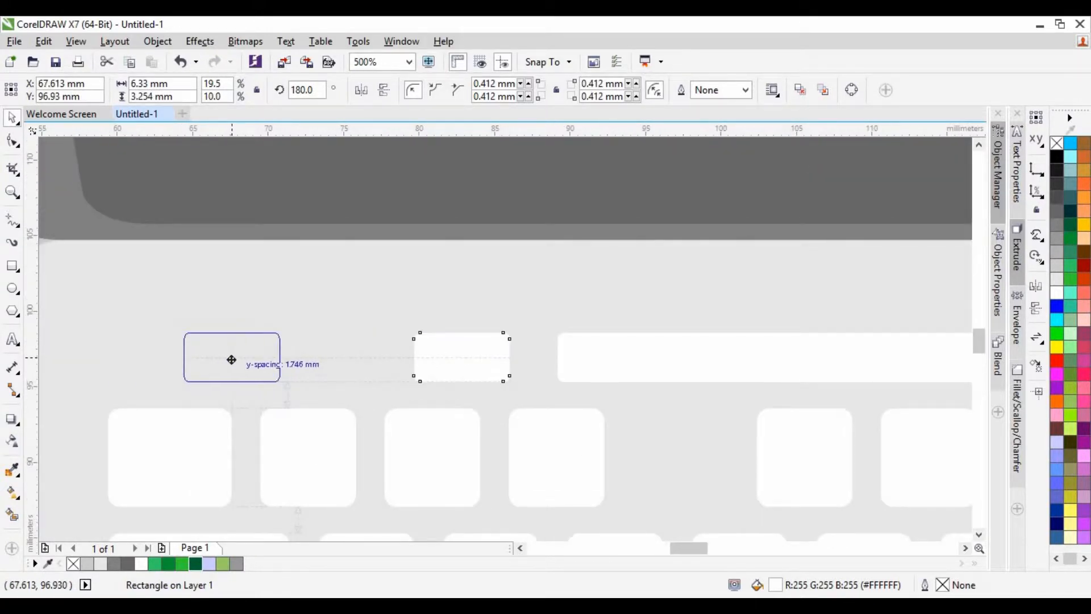
{"action": "left_click_drag", "start_coordinate": [270, 359], "coordinate": [515, 367]}
{"action": "right_click", "coordinate": [392, 363]}
{"action": "right_click", "coordinate": [515, 367]}
{"action": "scroll", "coordinate": [340, 366], "scroll_direction": "down", "scroll_amount": 1}
{"action": "scroll", "coordinate": [492, 364], "scroll_direction": "up", "scroll_amount": 1}
Step: Delete the wide thin key in the top row and fill its place with evenly spaced copies of the flattened key
{"action": "left_click", "coordinate": [492, 364]}
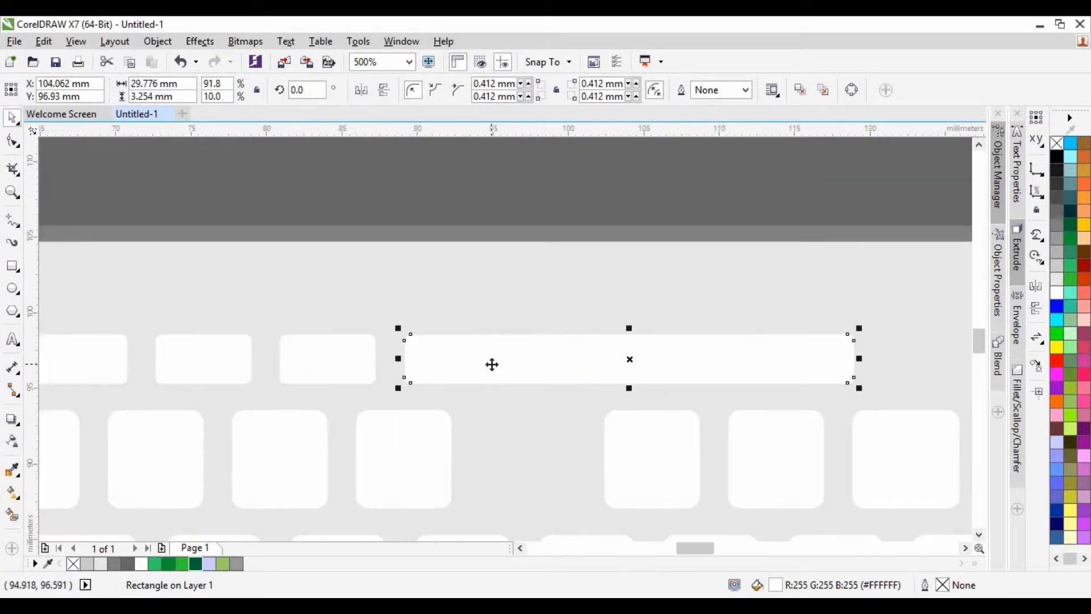
{"action": "key", "text": "Delete"}
{"action": "left_click", "coordinate": [340, 363]}
{"action": "left_click_drag", "start_coordinate": [340, 363], "coordinate": [475, 363]}
{"action": "right_click", "coordinate": [475, 364]}
{"action": "scroll", "coordinate": [227, 392], "scroll_direction": "down", "scroll_amount": 1}
{"action": "scroll", "coordinate": [366, 373], "scroll_direction": "up", "scroll_amount": 1}
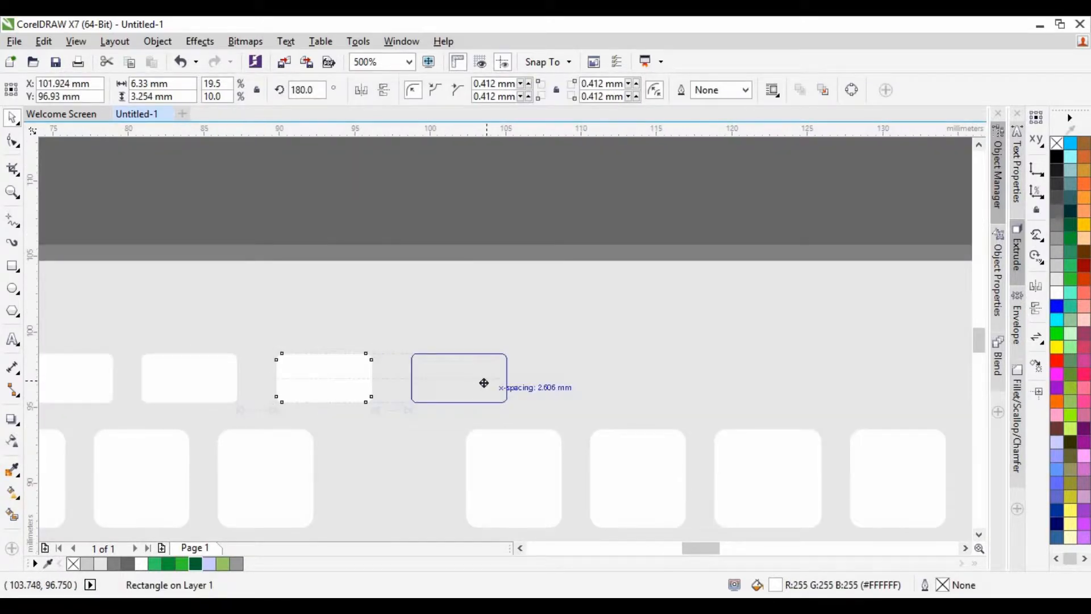
{"action": "left_click_drag", "start_coordinate": [308, 382], "coordinate": [562, 383]}
{"action": "right_click", "coordinate": [431, 380]}
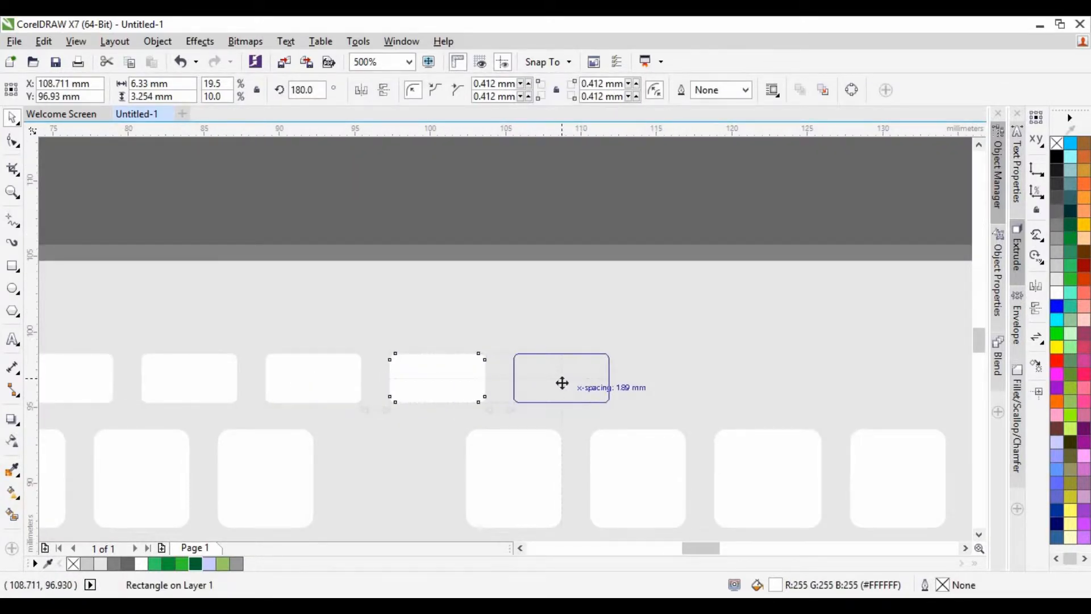
{"action": "right_click", "coordinate": [563, 382]}
Step: Copy a neighbouring small key into the gap in the fourth row
{"action": "left_click_drag", "start_coordinate": [512, 468], "coordinate": [387, 468]}
{"action": "right_click", "coordinate": [388, 467]}
{"action": "scroll", "coordinate": [297, 452], "scroll_direction": "down", "scroll_amount": 2}
Step: Continue the top row of flattened keys with copies toward the right side of the laptop base
{"action": "left_click", "coordinate": [363, 433]}
{"action": "scroll", "coordinate": [410, 427], "scroll_direction": "up", "scroll_amount": 2}
{"action": "right_click", "coordinate": [370, 457]}
{"action": "left_click_drag", "start_coordinate": [246, 457], "coordinate": [621, 458]}
{"action": "right_click", "coordinate": [493, 458]}
{"action": "right_click", "coordinate": [621, 458]}
{"action": "left_click_drag", "start_coordinate": [621, 457], "coordinate": [757, 458]}
{"action": "left_click_drag", "start_coordinate": [848, 456], "coordinate": [863, 457]}
{"action": "right_click", "coordinate": [863, 457]}
Step: Shift the last flattened keys of the top row so the row ends flush with the row below, closing their spacing evenly
{"action": "scroll", "coordinate": [617, 452], "scroll_direction": "down", "scroll_amount": 1}
{"action": "scroll", "coordinate": [591, 465], "scroll_direction": "up", "scroll_amount": 1}
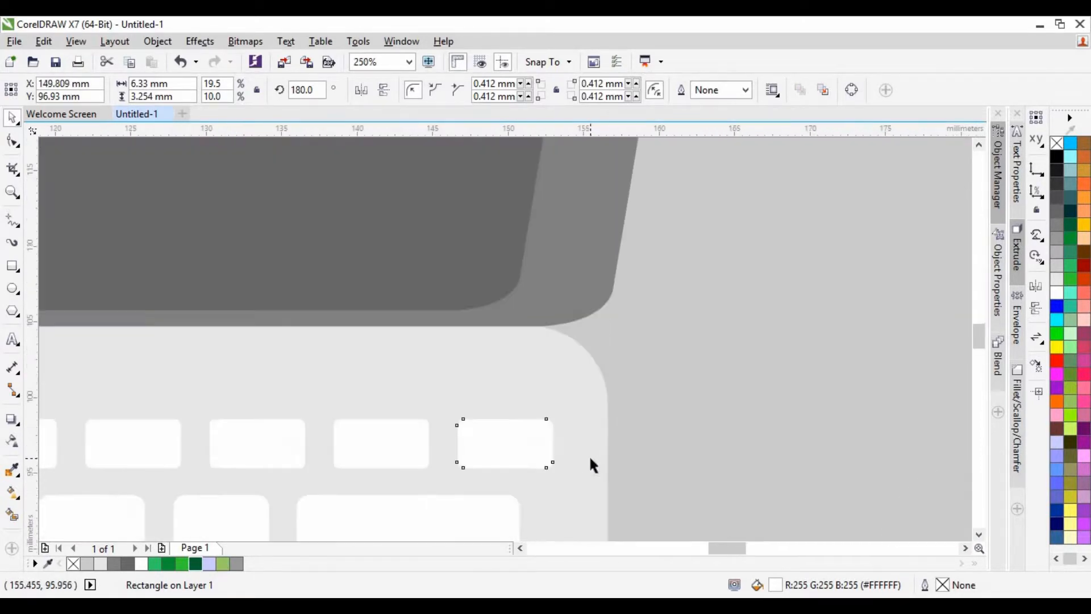
{"action": "left_click_drag", "start_coordinate": [458, 446], "coordinate": [308, 444]}
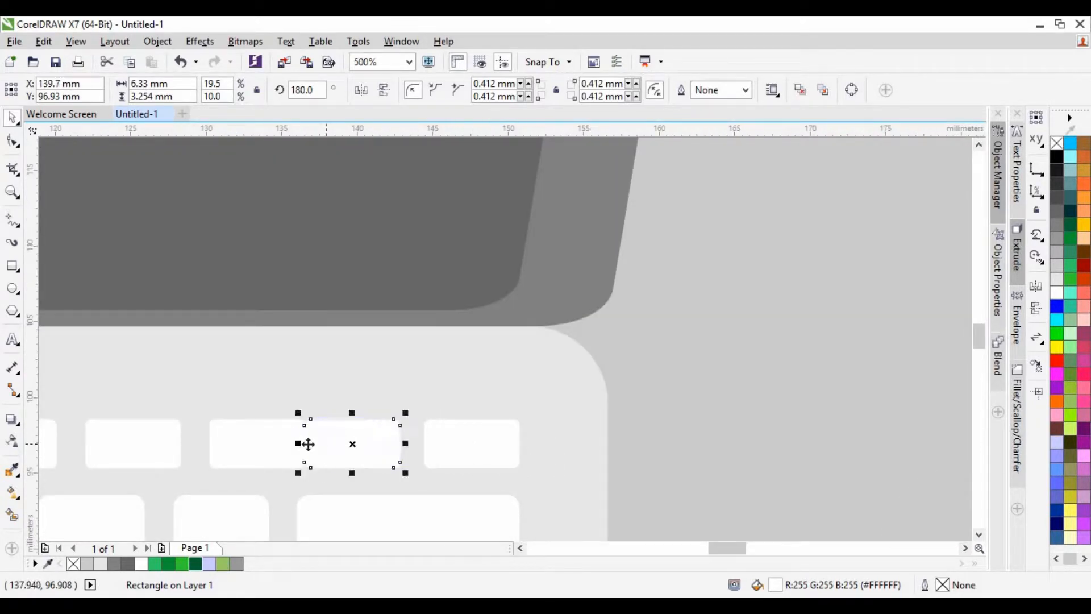
{"action": "left_click_drag", "start_coordinate": [192, 437], "coordinate": [185, 434]}
{"action": "scroll", "coordinate": [383, 448], "scroll_direction": "up", "scroll_amount": 1}
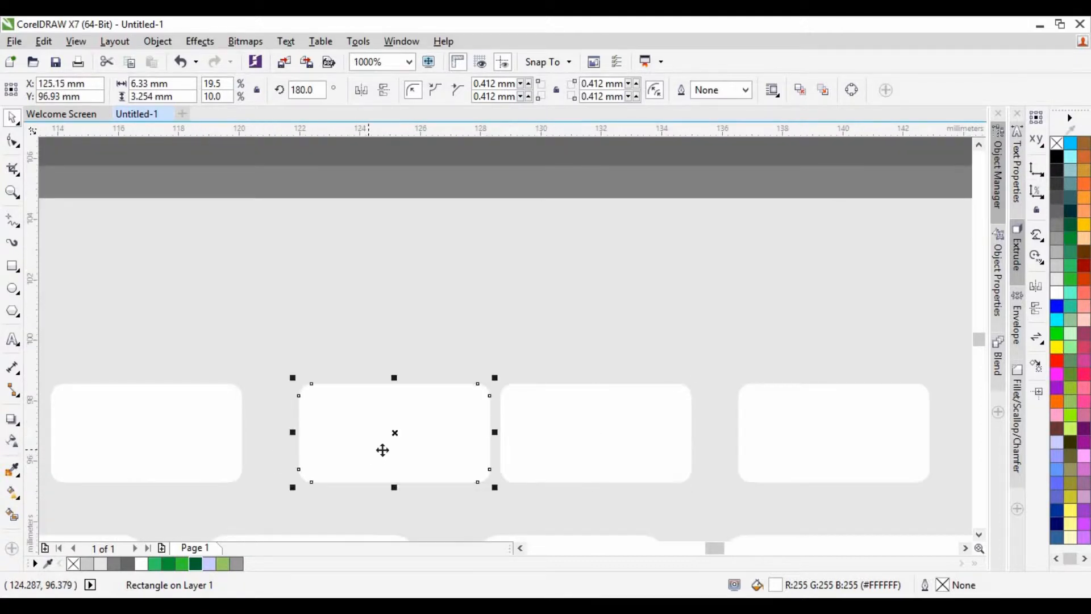
{"action": "left_click_drag", "start_coordinate": [382, 448], "coordinate": [367, 446]}
{"action": "left_click", "coordinate": [206, 443]}
{"action": "scroll", "coordinate": [460, 453], "scroll_direction": "down", "scroll_amount": 1}
{"action": "scroll", "coordinate": [384, 453], "scroll_direction": "up", "scroll_amount": 1}
{"action": "left_click_drag", "start_coordinate": [448, 458], "coordinate": [444, 457]}
{"action": "scroll", "coordinate": [443, 457], "scroll_direction": "down", "scroll_amount": 1}
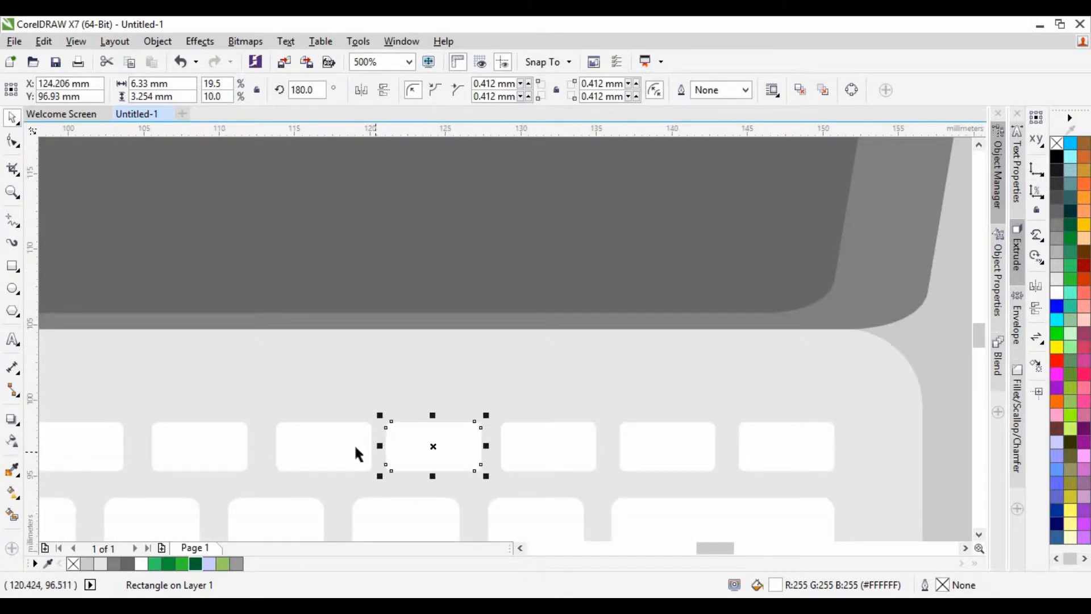
Step: Respace the remaining flattened keys of the top row one by one back toward the start of the row
{"action": "left_click_drag", "start_coordinate": [358, 453], "coordinate": [310, 446]}
{"action": "key", "text": "Escape"}
{"action": "scroll", "coordinate": [298, 463], "scroll_direction": "down", "scroll_amount": 1}
{"action": "scroll", "coordinate": [168, 452], "scroll_direction": "up", "scroll_amount": 1}
{"action": "left_click", "coordinate": [319, 463]}
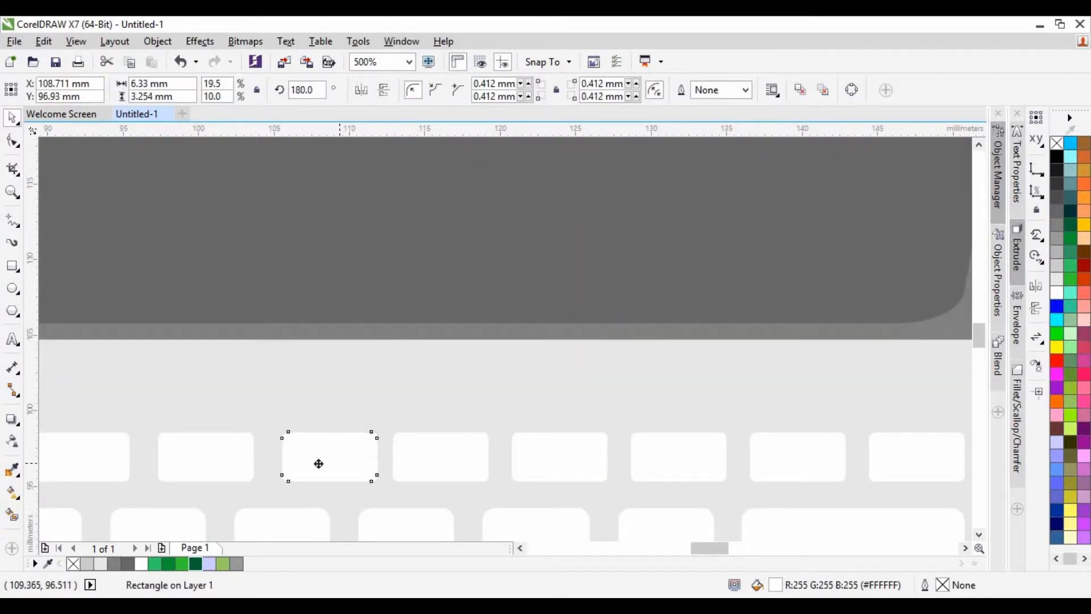
{"action": "left_click_drag", "start_coordinate": [228, 454], "coordinate": [227, 454]}
{"action": "mouse_move", "coordinate": [227, 453]}
{"action": "left_mouse_down"}
{"action": "mouse_move", "coordinate": [328, 462]}
{"action": "mouse_move", "coordinate": [221, 467]}
{"action": "left_mouse_up"}
{"action": "scroll", "coordinate": [411, 468], "scroll_direction": "down", "scroll_amount": 1}
{"action": "scroll", "coordinate": [238, 459], "scroll_direction": "up", "scroll_amount": 1}
{"action": "left_click", "coordinate": [259, 466]}
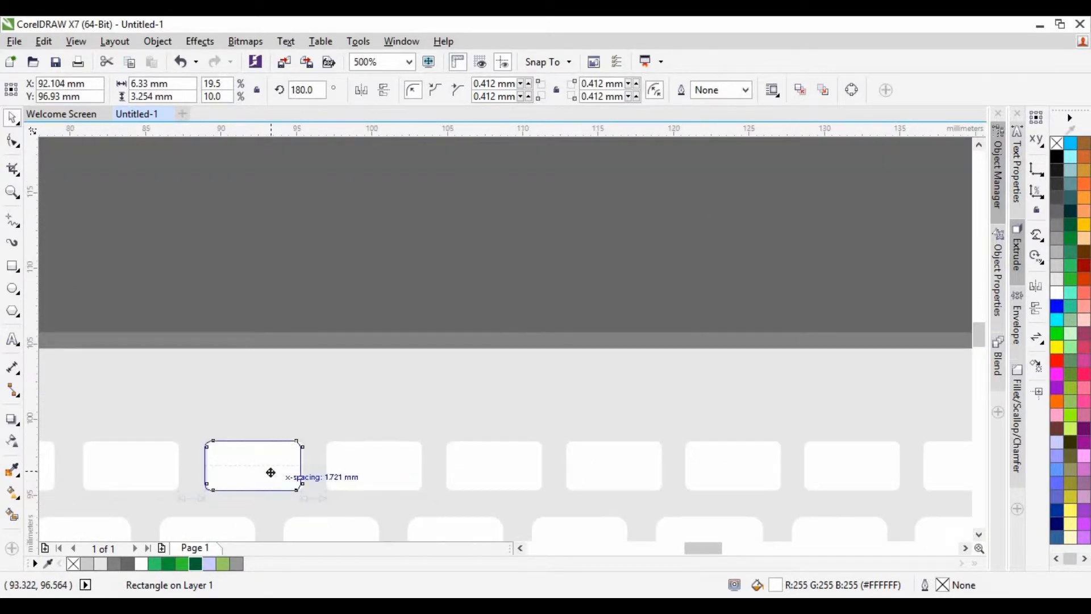
{"action": "scroll", "coordinate": [363, 472], "scroll_direction": "down", "scroll_amount": 1}
{"action": "scroll", "coordinate": [263, 474], "scroll_direction": "up", "scroll_amount": 1}
{"action": "left_click_drag", "start_coordinate": [245, 470], "coordinate": [265, 482]}
{"action": "scroll", "coordinate": [280, 482], "scroll_direction": "up", "scroll_amount": 1}
{"action": "scroll", "coordinate": [360, 477], "scroll_direction": "down", "scroll_amount": 2}
{"action": "scroll", "coordinate": [281, 475], "scroll_direction": "up", "scroll_amount": 1}
{"action": "left_click", "coordinate": [281, 475]}
{"action": "scroll", "coordinate": [256, 471], "scroll_direction": "down", "scroll_amount": 3}
{"action": "left_click", "coordinate": [455, 352]}
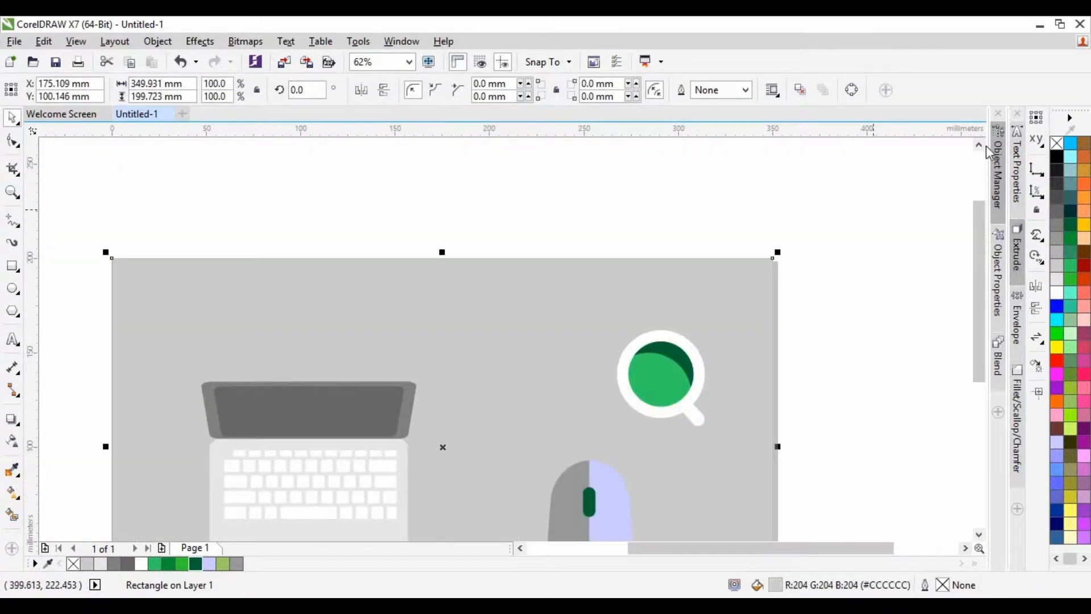
Step: Draw a white circle about 3.25 mm across without outline and place it as a round key at the start of the top row
{"action": "left_click", "coordinate": [881, 214]}
{"action": "scroll", "coordinate": [510, 287], "scroll_direction": "down", "scroll_amount": 1}
{"action": "scroll", "coordinate": [373, 370], "scroll_direction": "up", "scroll_amount": 3}
{"action": "left_click", "coordinate": [12, 288]}
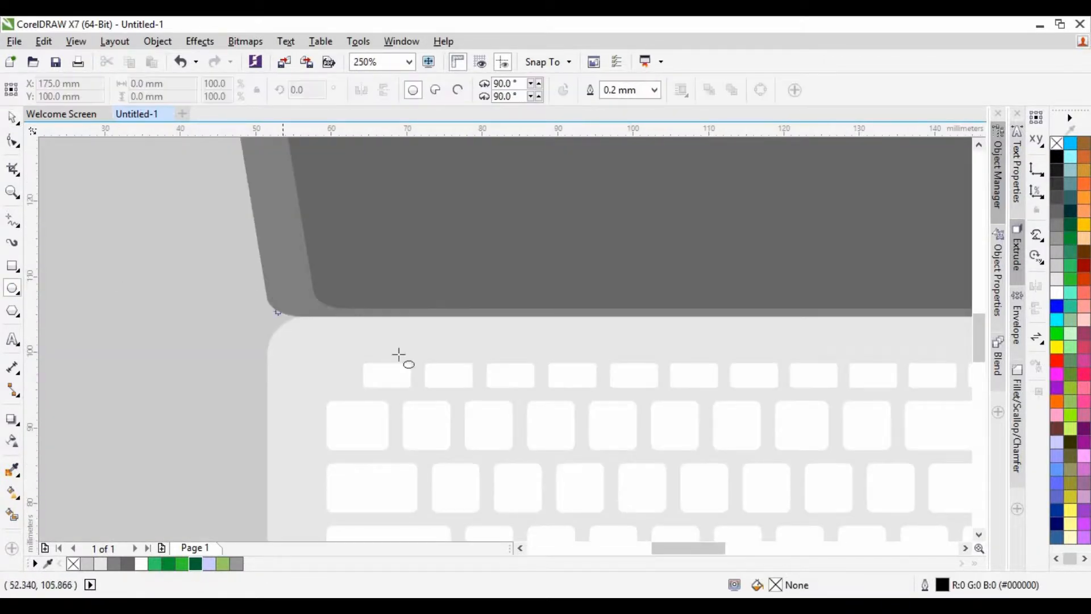
{"action": "scroll", "coordinate": [374, 357], "scroll_direction": "up", "scroll_amount": 2}
{"action": "left_click_drag", "start_coordinate": [374, 358], "coordinate": [472, 455]}
{"action": "left_click", "coordinate": [1056, 292]}
{"action": "right_click", "coordinate": [1056, 143]}
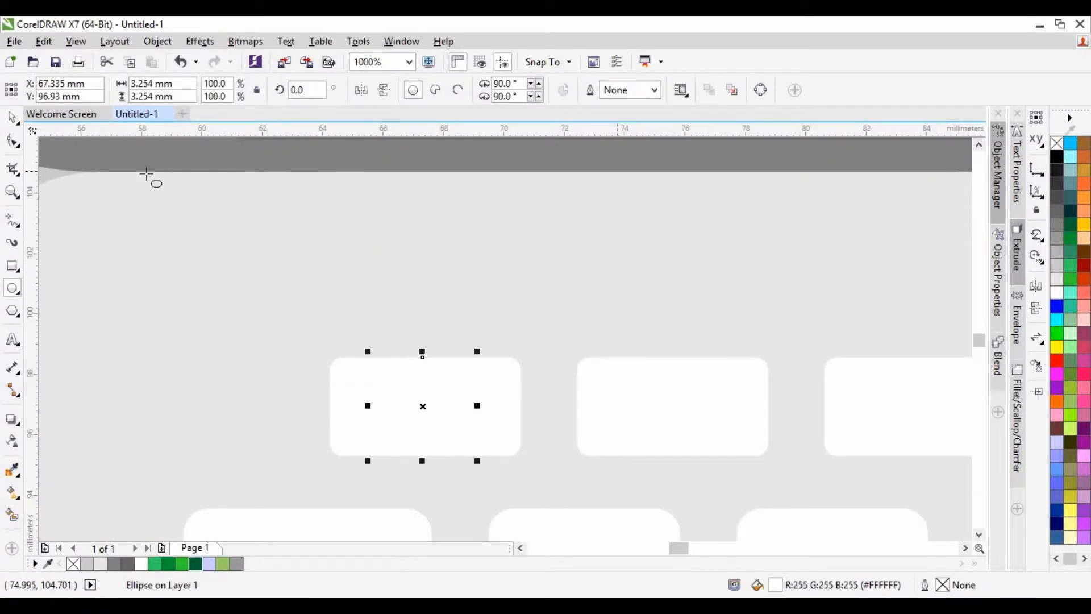
{"action": "left_click_drag", "start_coordinate": [390, 405], "coordinate": [232, 405]}
{"action": "scroll", "coordinate": [232, 405], "scroll_direction": "down", "scroll_amount": 3}
{"action": "scroll", "coordinate": [253, 371], "scroll_direction": "down", "scroll_amount": 1}
{"action": "key", "text": "Escape"}
{"action": "scroll", "coordinate": [329, 511], "scroll_direction": "up", "scroll_amount": 1}
{"action": "scroll", "coordinate": [305, 462], "scroll_direction": "down", "scroll_amount": 1}
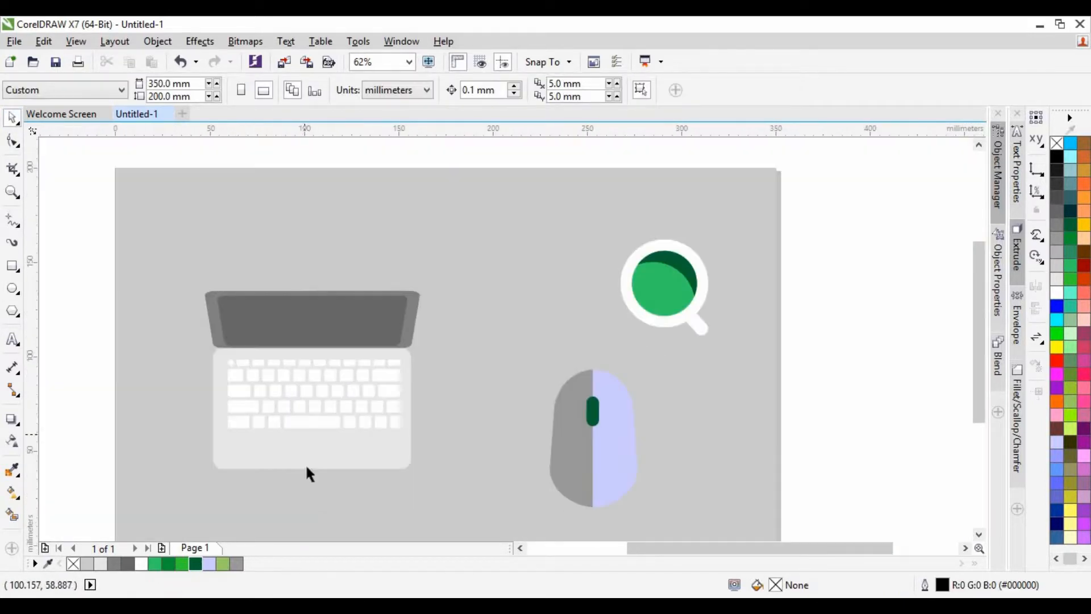
Step: Draw a white rounded rectangle about 45.5 by 29 mm without outline beside the laptop, with corner radii of about 3 mm
{"action": "scroll", "coordinate": [307, 477], "scroll_direction": "up", "scroll_amount": 1}
{"action": "left_click", "coordinate": [318, 422]}
{"action": "scroll", "coordinate": [317, 422], "scroll_direction": "up", "scroll_amount": 1}
{"action": "left_click_drag", "start_coordinate": [316, 461], "coordinate": [315, 486]}
{"action": "scroll", "coordinate": [313, 480], "scroll_direction": "down", "scroll_amount": 2}
{"action": "left_click", "coordinate": [12, 265]}
{"action": "left_click_drag", "start_coordinate": [84, 327], "coordinate": [170, 382]}
{"action": "scroll", "coordinate": [106, 345], "scroll_direction": "up", "scroll_amount": 1}
{"action": "left_click_drag", "start_coordinate": [61, 310], "coordinate": [73, 313]}
{"action": "left_click", "coordinate": [1056, 292]}
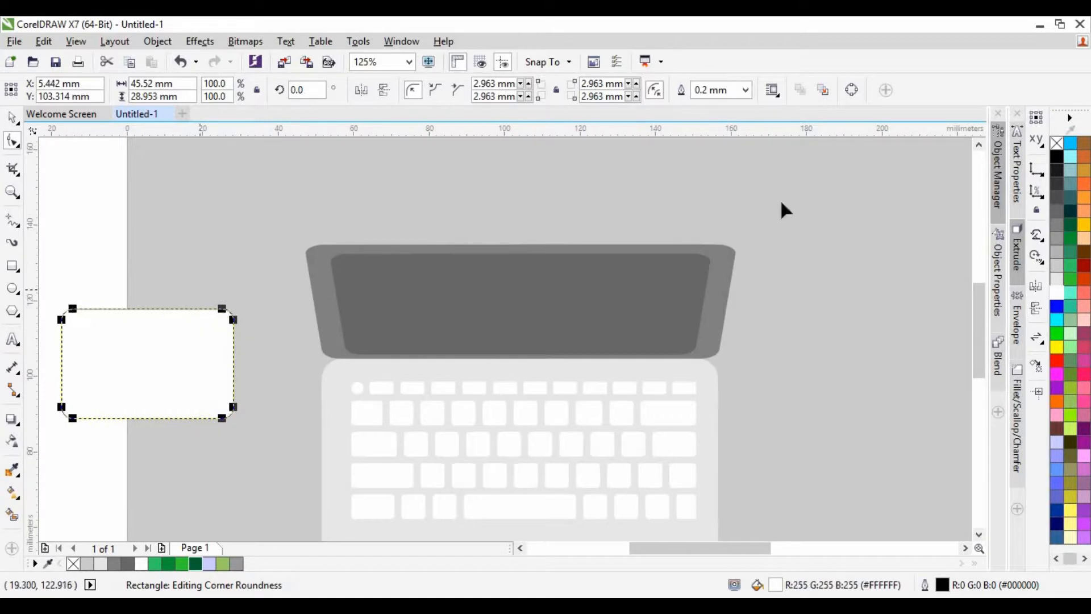
{"action": "right_click", "coordinate": [1056, 143]}
Step: Move the white rounded rectangle below the space bar as a trackpad and scale it to about 31.8 by 20.2 mm
{"action": "scroll", "coordinate": [145, 367], "scroll_direction": "down", "scroll_amount": 2}
{"action": "key", "text": "space"}
{"action": "left_click_drag", "start_coordinate": [148, 366], "coordinate": [236, 414]}
{"action": "scroll", "coordinate": [236, 413], "scroll_direction": "up", "scroll_amount": 2}
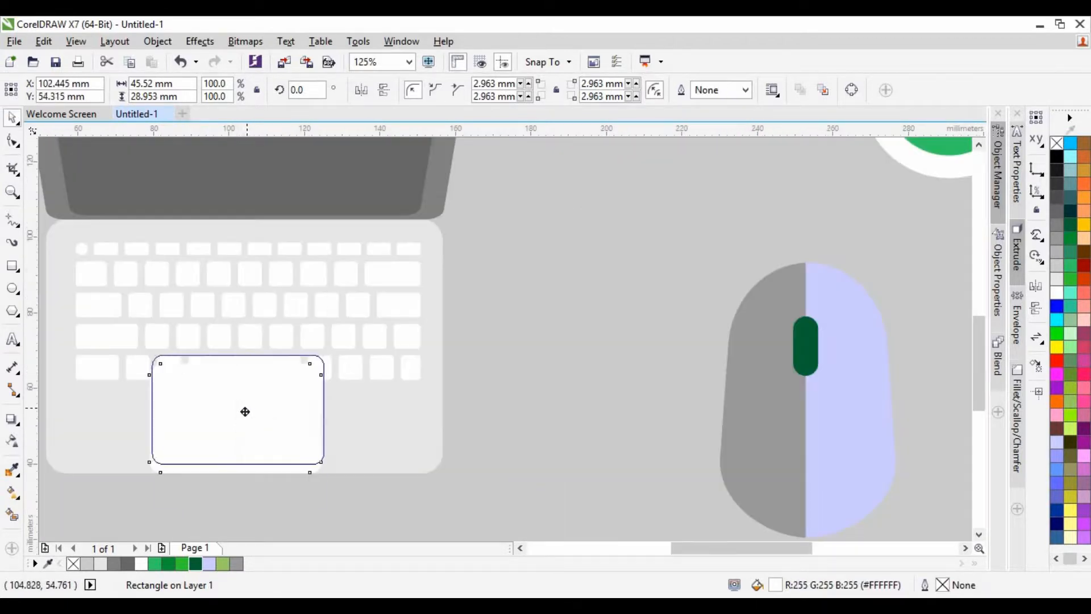
{"action": "left_click_drag", "start_coordinate": [310, 354], "coordinate": [380, 357]}
{"action": "scroll", "coordinate": [300, 382], "scroll_direction": "up", "scroll_amount": 1}
{"action": "scroll", "coordinate": [315, 359], "scroll_direction": "down", "scroll_amount": 2}
{"action": "left_click", "coordinate": [88, 312]}
{"action": "scroll", "coordinate": [289, 385], "scroll_direction": "up", "scroll_amount": 1}
{"action": "left_click_drag", "start_coordinate": [380, 357], "coordinate": [358, 356]}
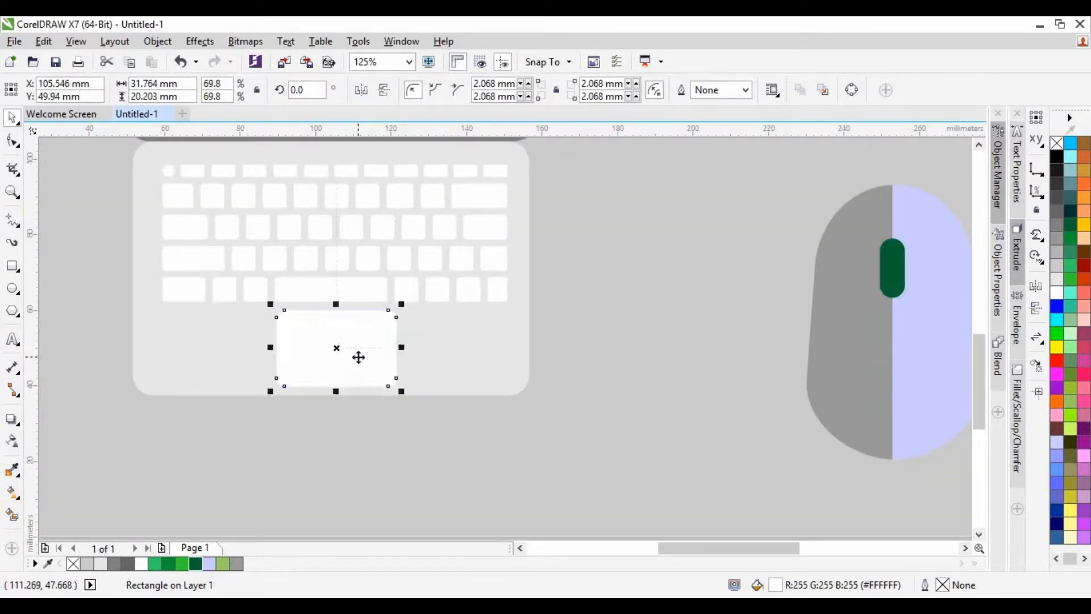
Step: Centre the trackpad horizontally on the laptop base
{"action": "scroll", "coordinate": [358, 356], "scroll_direction": "down", "scroll_amount": 1}
{"action": "left_click", "coordinate": [412, 362], "text": "shift"}
{"action": "left_click", "coordinate": [156, 41]}
{"action": "mouse_move", "coordinate": [250, 221]}
{"action": "left_click", "coordinate": [118, 263]}
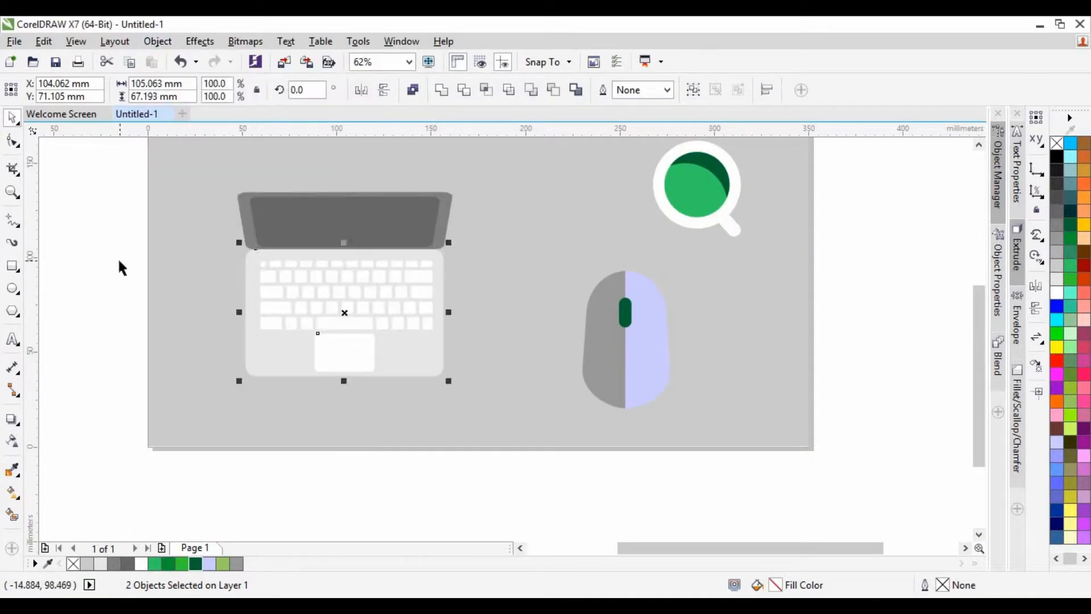
{"action": "left_click", "coordinate": [118, 263]}
Step: Fill the last key of the keyboard's bottom row with the bright green of the drink
{"action": "scroll", "coordinate": [468, 326], "scroll_direction": "up", "scroll_amount": 1}
{"action": "left_click", "coordinate": [384, 321]}
{"action": "scroll", "coordinate": [342, 344], "scroll_direction": "down", "scroll_amount": 1}
{"action": "left_click", "coordinate": [155, 563]}
{"action": "left_click", "coordinate": [391, 311]}
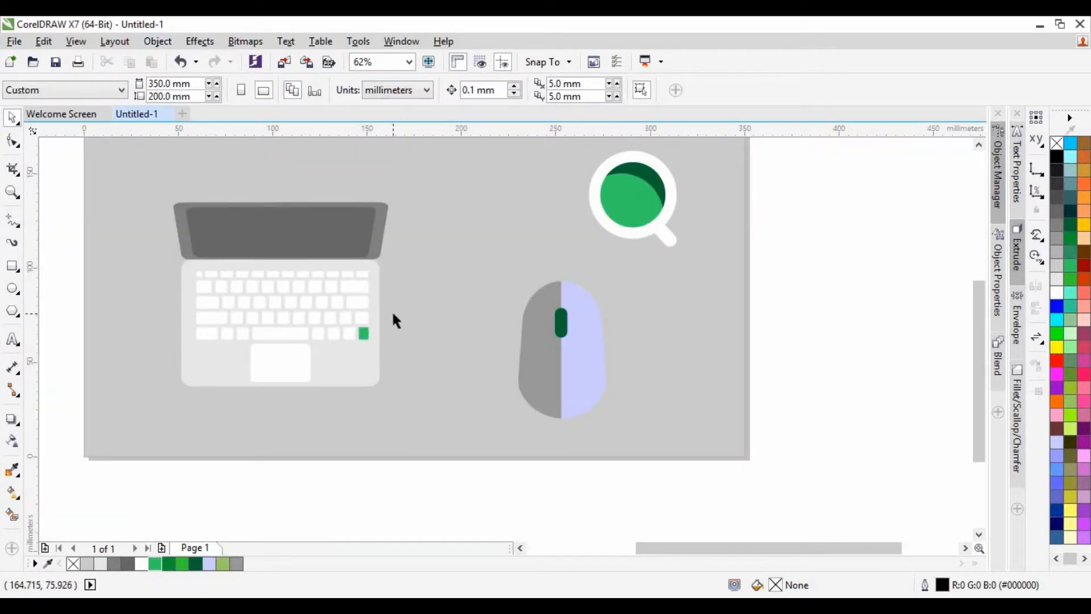
Step: Draw a closed triangle with the 2-Point Line tool covering the laptop base diagonally from its upper right corner to its lower left
{"action": "scroll", "coordinate": [391, 309], "scroll_direction": "down", "scroll_amount": 1}
{"action": "scroll", "coordinate": [368, 258], "scroll_direction": "up", "scroll_amount": 2}
{"action": "scroll", "coordinate": [368, 258], "scroll_direction": "down", "scroll_amount": 1}
{"action": "left_click", "coordinate": [212, 319]}
{"action": "left_click", "coordinate": [100, 320]}
{"action": "left_click", "coordinate": [12, 222]}
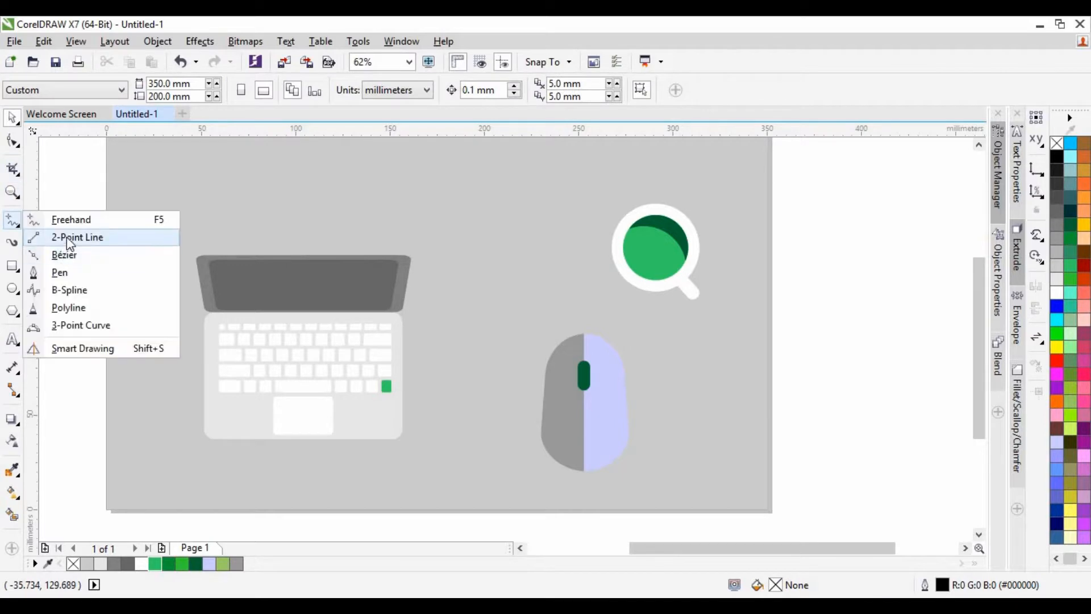
{"action": "left_click", "coordinate": [67, 237]}
{"action": "scroll", "coordinate": [107, 284], "scroll_direction": "up", "scroll_amount": 2}
{"action": "mouse_move", "coordinate": [106, 282]}
{"action": "left_mouse_down"}
{"action": "mouse_move", "coordinate": [616, 284]}
{"action": "mouse_move", "coordinate": [568, 284]}
{"action": "mouse_move", "coordinate": [347, 434]}
{"action": "mouse_move", "coordinate": [344, 423]}
{"action": "left_mouse_up"}
{"action": "scroll", "coordinate": [561, 282], "scroll_direction": "down", "scroll_amount": 2}
{"action": "left_click_drag", "start_coordinate": [345, 424], "coordinate": [333, 282]}
{"action": "left_click", "coordinate": [540, 396]}
Step: Intersect the triangle with the laptop base, fill the overlap with Dull Green #99CC66 without outline, and remove the helper triangle
{"action": "left_click", "coordinate": [374, 379]}
{"action": "left_click", "coordinate": [341, 377], "text": "shift"}
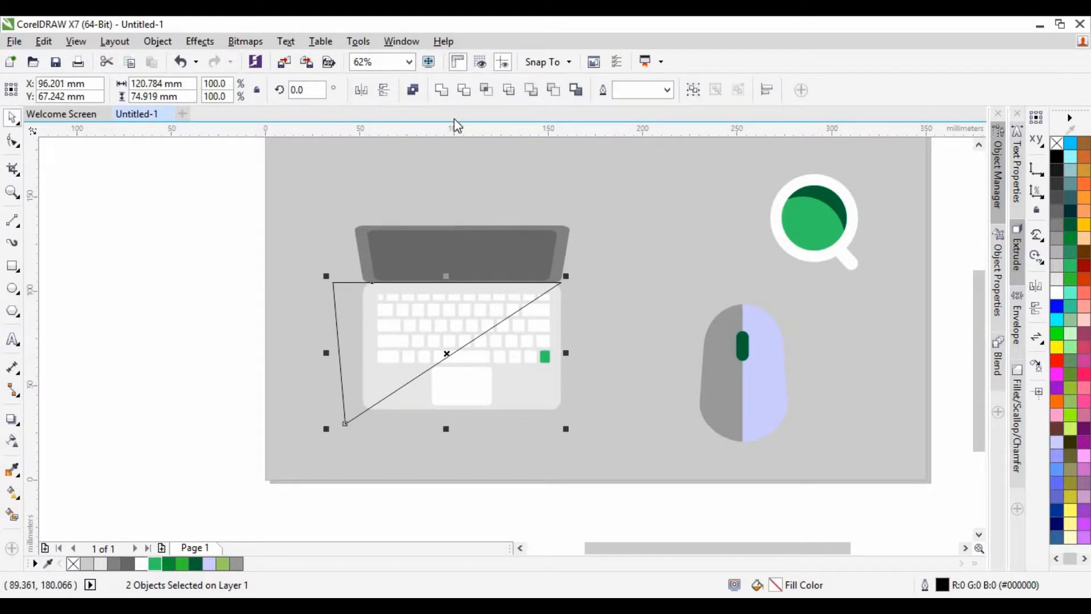
{"action": "left_click", "coordinate": [486, 89]}
{"action": "left_click", "coordinate": [87, 564]}
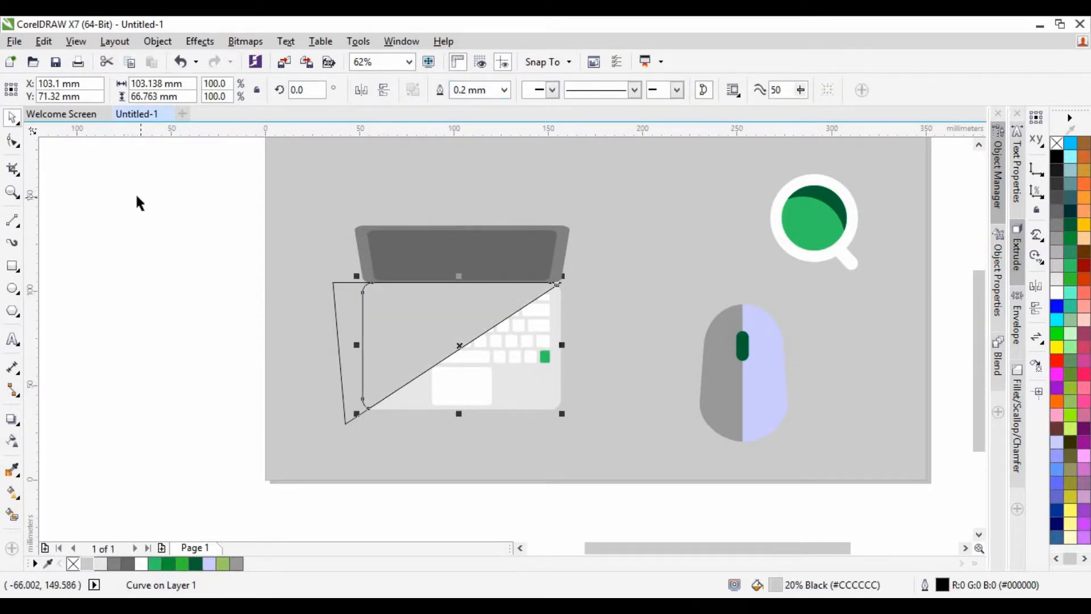
{"action": "left_click", "coordinate": [223, 563]}
{"action": "key", "text": "Escape"}
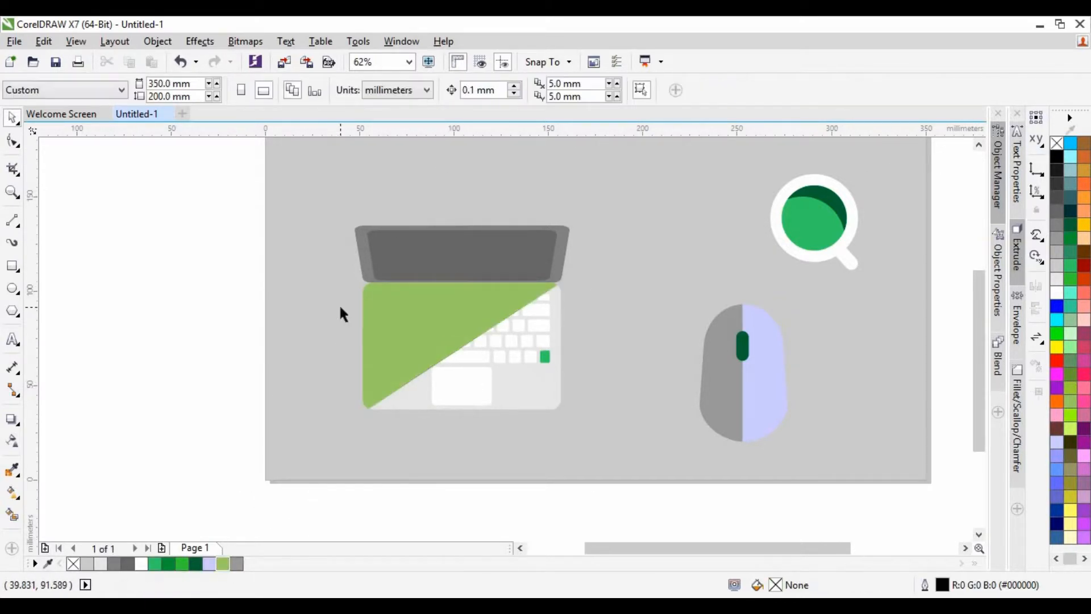
{"action": "scroll", "coordinate": [340, 305], "scroll_direction": "up", "scroll_amount": 2}
{"action": "right_click", "coordinate": [398, 274]}
{"action": "key", "text": "Escape"}
{"action": "scroll", "coordinate": [362, 381], "scroll_direction": "down", "scroll_amount": 1}
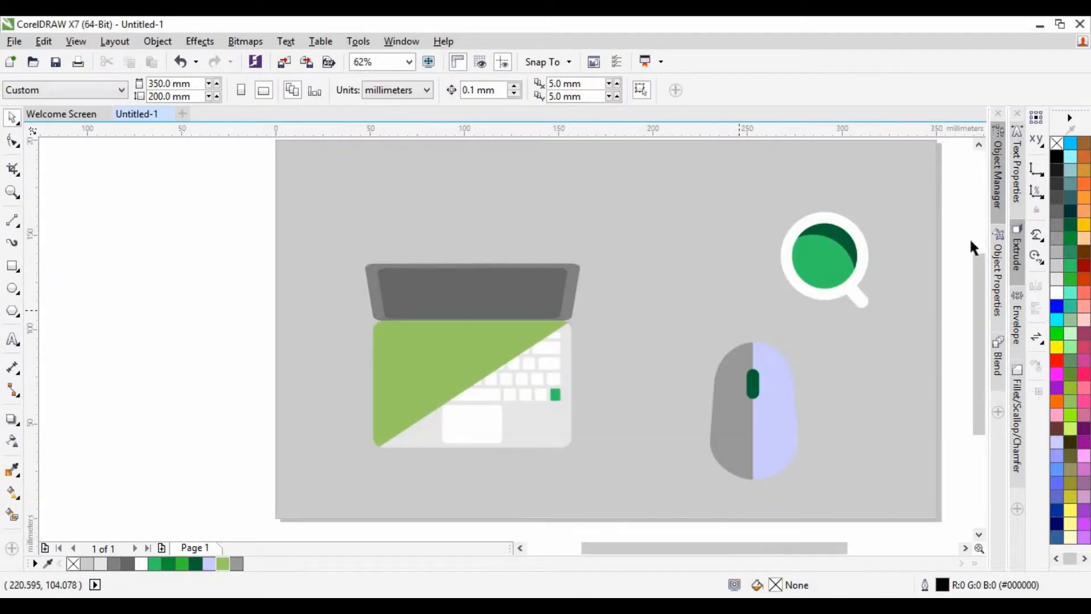
Step: Move the green overlap down the object stack so it lies beneath all the keys and the trackpad but above the laptop base
{"action": "left_click", "coordinate": [997, 168]}
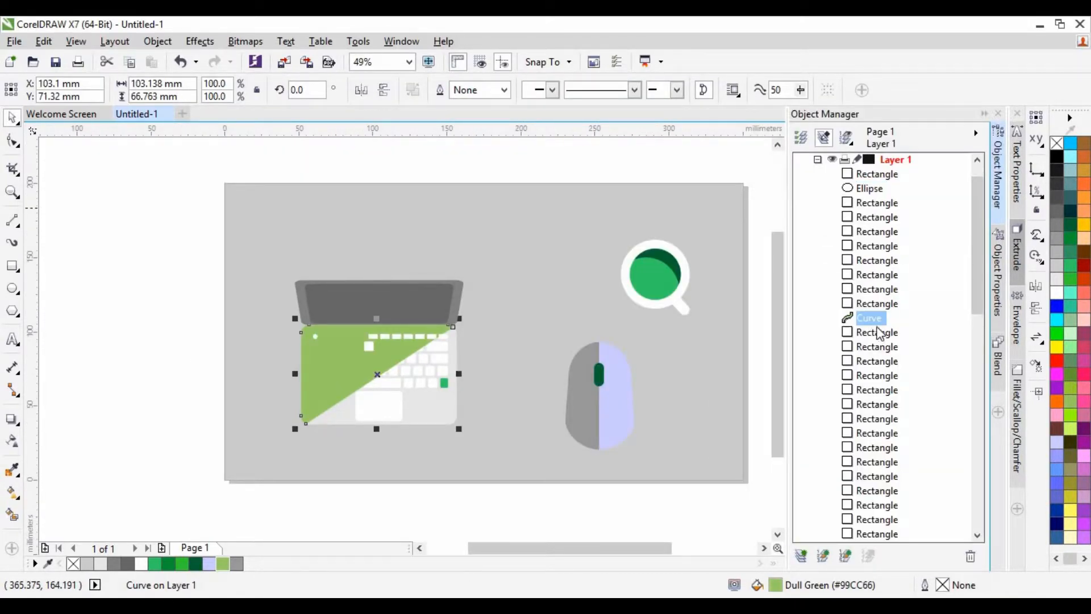
{"action": "left_click_drag", "start_coordinate": [880, 332], "coordinate": [898, 420]}
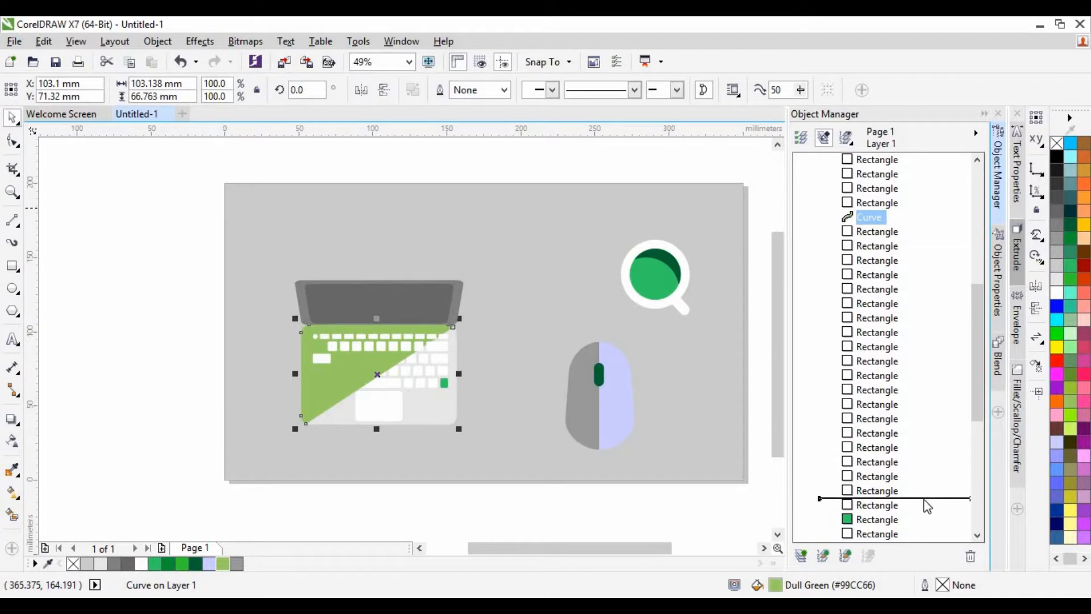
{"action": "left_click_drag", "start_coordinate": [928, 506], "coordinate": [927, 505]}
{"action": "scroll", "coordinate": [876, 250], "scroll_direction": "down", "scroll_amount": 6}
{"action": "left_click_drag", "start_coordinate": [896, 404], "coordinate": [897, 412]}
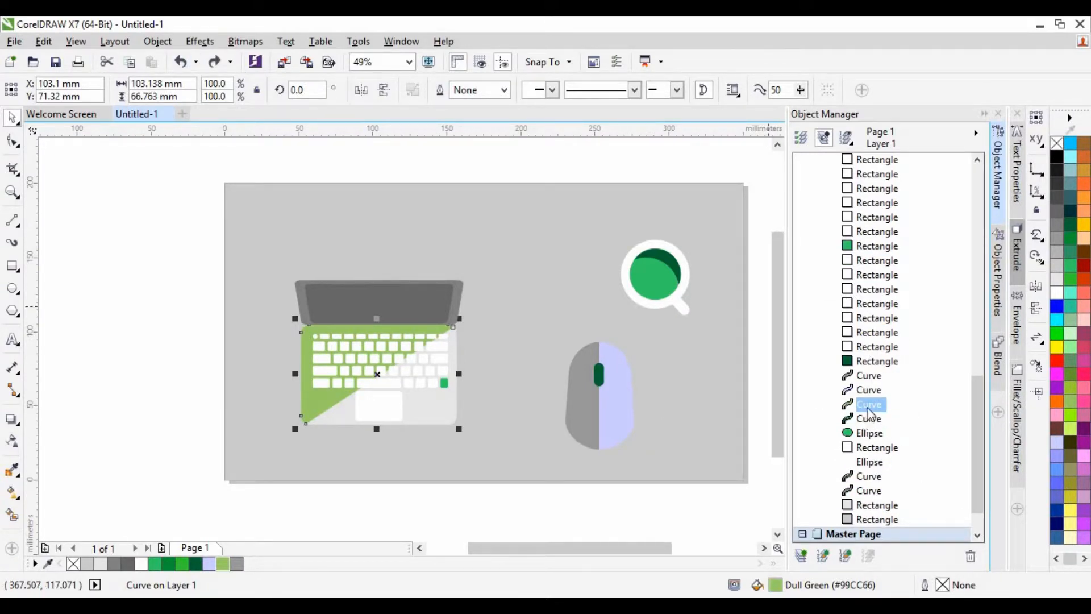
{"action": "scroll", "coordinate": [874, 427], "scroll_direction": "down", "scroll_amount": 1}
{"action": "left_click_drag", "start_coordinate": [870, 360], "coordinate": [878, 413]}
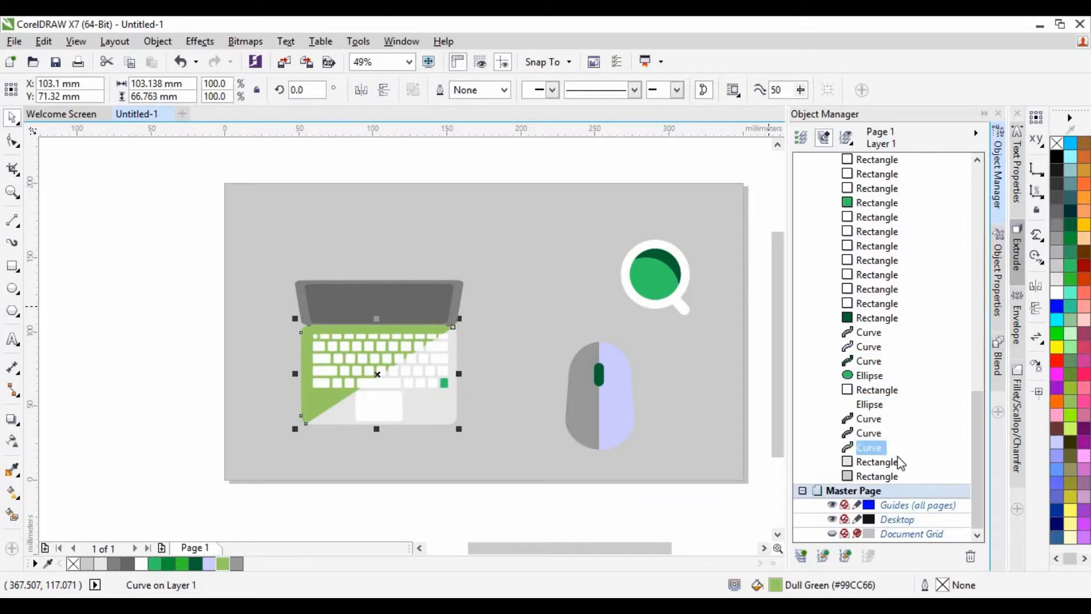
{"action": "left_click_drag", "start_coordinate": [897, 456], "coordinate": [911, 469]}
{"action": "key", "text": "ctrl+z"}
{"action": "left_click", "coordinate": [997, 130]}
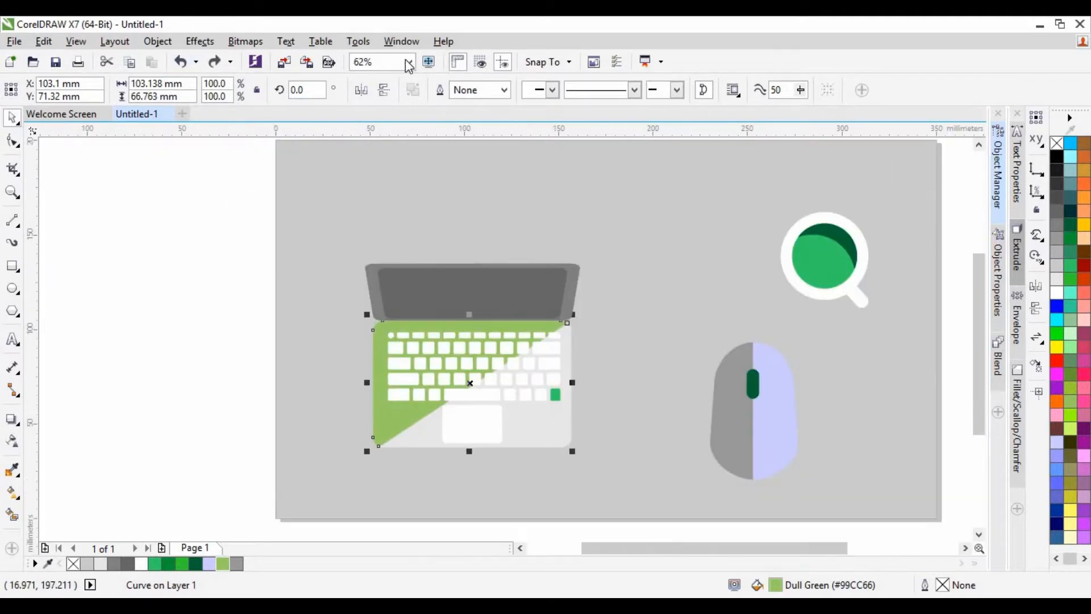
Step: Draw an upright Forest Green rectangle about 3.25 by 53.7 mm without outline beside the page as one half of a pencil body
{"action": "left_click", "coordinate": [408, 62]}
{"action": "left_click", "coordinate": [379, 106]}
{"action": "key", "text": "Escape"}
{"action": "scroll", "coordinate": [363, 409], "scroll_direction": "up", "scroll_amount": 1}
{"action": "scroll", "coordinate": [344, 420], "scroll_direction": "down", "scroll_amount": 1}
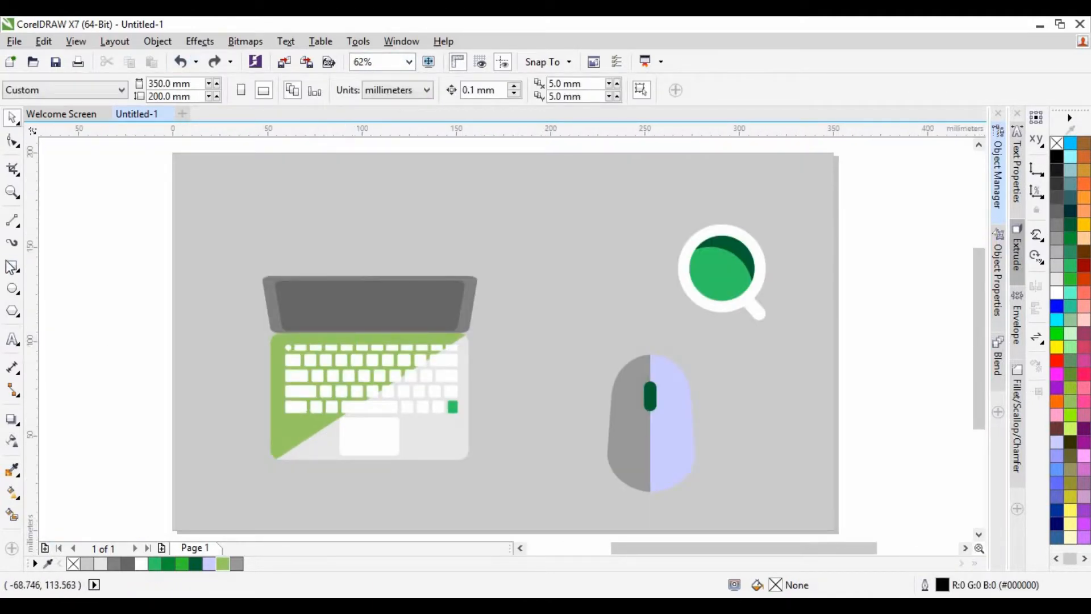
{"action": "key", "text": "F6"}
{"action": "left_click_drag", "start_coordinate": [95, 280], "coordinate": [98, 383]}
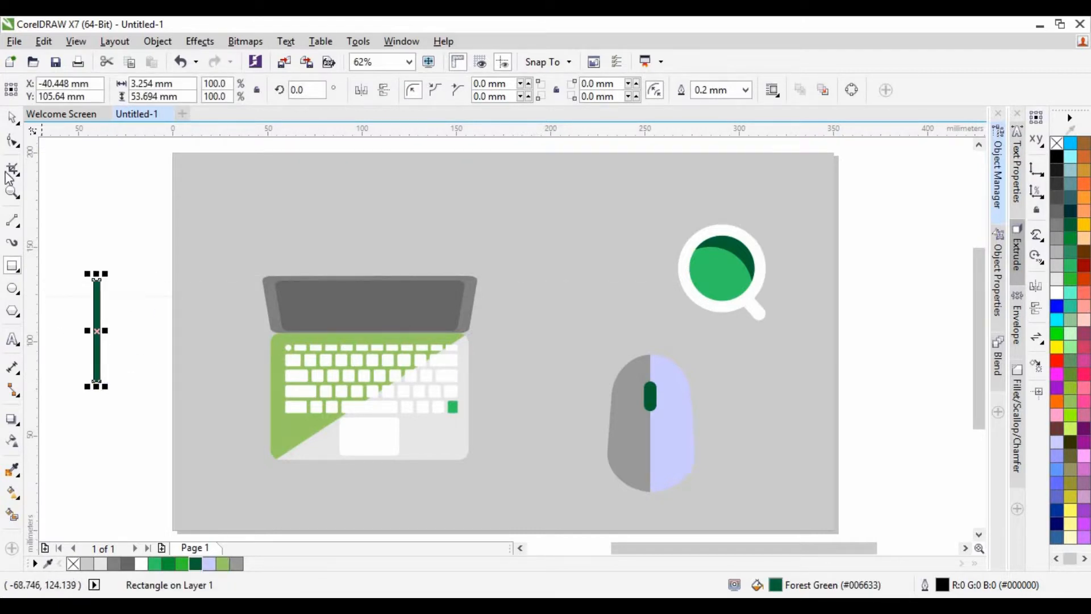
{"action": "right_click", "coordinate": [1056, 143]}
{"action": "scroll", "coordinate": [106, 362], "scroll_direction": "up", "scroll_amount": 2}
Step: Copy the dark green strip so it abuts the original's right edge and fill the copy with Grass Green #009933
{"action": "left_click_drag", "start_coordinate": [76, 339], "coordinate": [100, 338]}
{"action": "right_click", "coordinate": [100, 339]}
{"action": "left_click", "coordinate": [169, 565]}
{"action": "scroll", "coordinate": [80, 391], "scroll_direction": "up", "scroll_amount": 3}
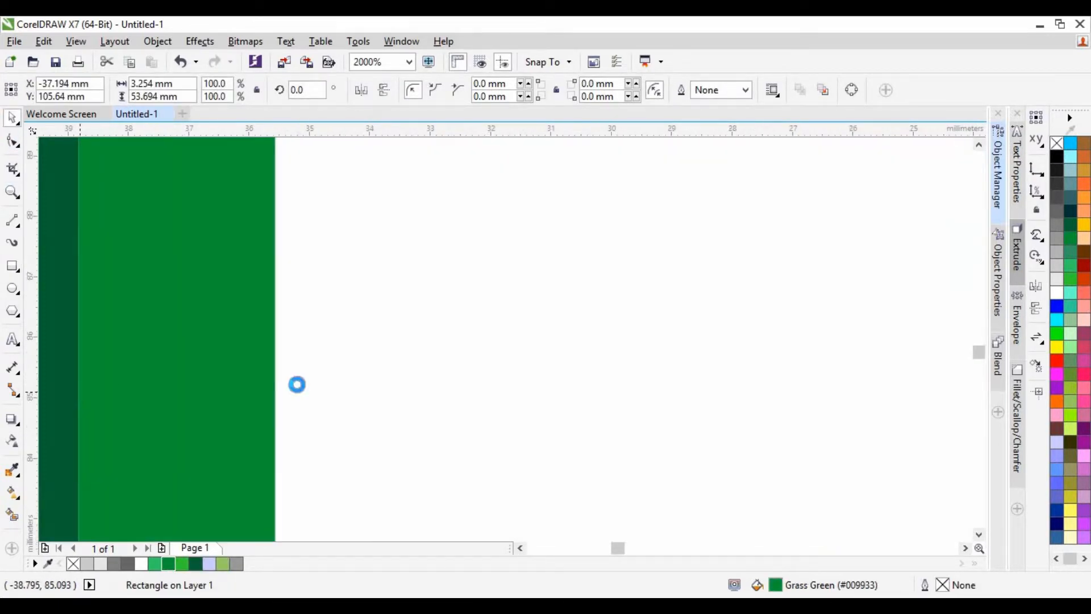
{"action": "scroll", "coordinate": [297, 385], "scroll_direction": "down", "scroll_amount": 2}
{"action": "scroll", "coordinate": [233, 412], "scroll_direction": "down", "scroll_amount": 2}
Step: Stretch both strips of the pencil body slightly at the lower end and narrow them together to about 5.8 mm wide
{"action": "left_click_drag", "start_coordinate": [207, 202], "coordinate": [251, 469]}
{"action": "scroll", "coordinate": [250, 471], "scroll_direction": "up", "scroll_amount": 1}
{"action": "left_click_drag", "start_coordinate": [223, 393], "coordinate": [224, 420]}
{"action": "scroll", "coordinate": [224, 420], "scroll_direction": "down", "scroll_amount": 1}
{"action": "scroll", "coordinate": [219, 274], "scroll_direction": "up", "scroll_amount": 2}
{"action": "left_click_drag", "start_coordinate": [289, 413], "coordinate": [277, 413]}
{"action": "scroll", "coordinate": [246, 402], "scroll_direction": "down", "scroll_amount": 2}
{"action": "left_click", "coordinate": [142, 362]}
Step: Draw a three-sided polygon about 5.8 by 11.1 mm on the pencil body's upper end and fill it light gray #E6E6E6 without outline
{"action": "left_click", "coordinate": [12, 310]}
{"action": "mouse_move", "coordinate": [116, 231]}
{"action": "left_mouse_down"}
{"action": "mouse_move", "coordinate": [142, 279]}
{"action": "mouse_move", "coordinate": [430, 314]}
{"action": "mouse_move", "coordinate": [533, 372]}
{"action": "left_mouse_up"}
{"action": "key", "text": "space"}
{"action": "scroll", "coordinate": [176, 271], "scroll_direction": "up", "scroll_amount": 2}
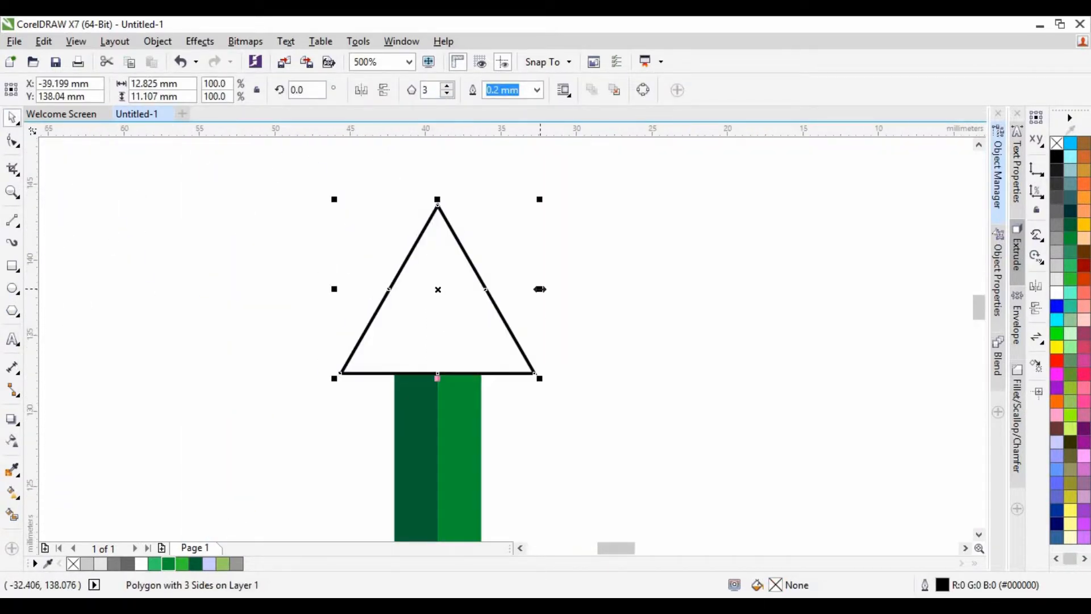
{"action": "left_click_drag", "start_coordinate": [538, 290], "coordinate": [486, 289]}
{"action": "left_click", "coordinate": [1056, 292]}
{"action": "left_click", "coordinate": [1056, 278]}
{"action": "right_click", "coordinate": [1056, 143]}
{"action": "scroll", "coordinate": [258, 323], "scroll_direction": "down", "scroll_amount": 1}
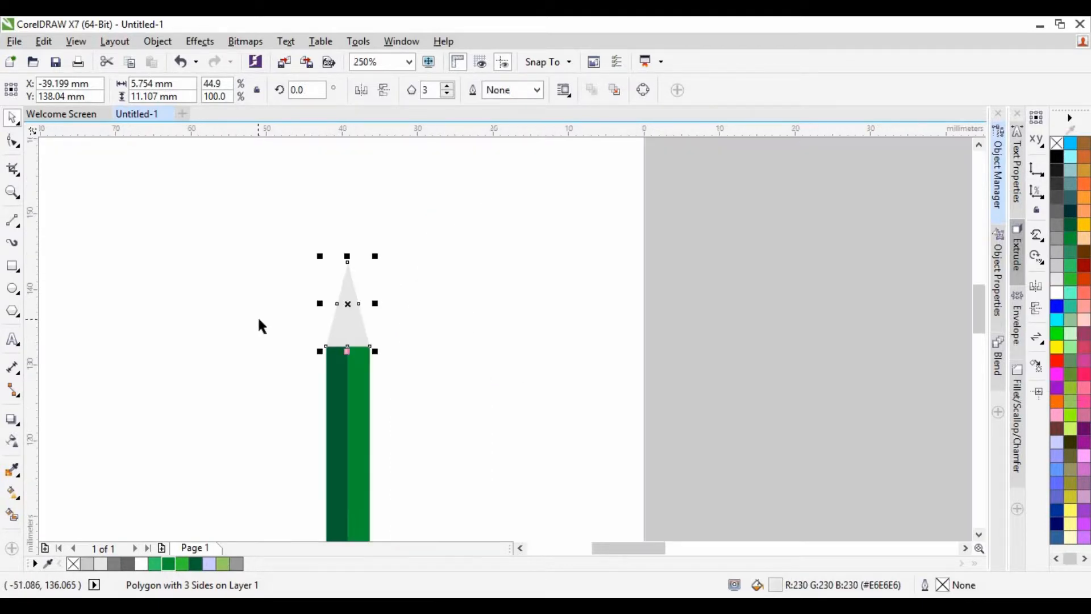
Step: Draw a rectangle about 9.9 by 5.4 mm across the upper part of the pencil's gray tip
{"action": "left_click", "coordinate": [205, 291]}
{"action": "left_click", "coordinate": [12, 265]}
{"action": "left_click_drag", "start_coordinate": [312, 246], "coordinate": [389, 288]}
{"action": "key", "text": "space"}
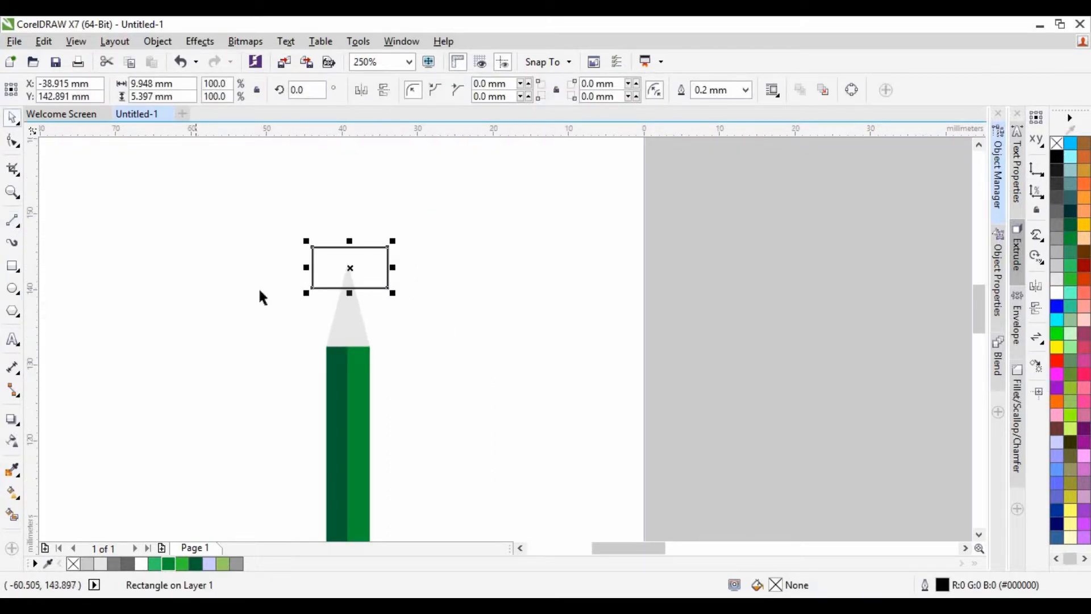
Step: Intersect the rectangle with the pencil's gray tip to form a black lead point and delete the rectangle
{"action": "left_click", "coordinate": [341, 327], "text": "shift"}
{"action": "left_click", "coordinate": [491, 91]}
{"action": "left_click", "coordinate": [373, 267]}
{"action": "key", "text": "Delete"}
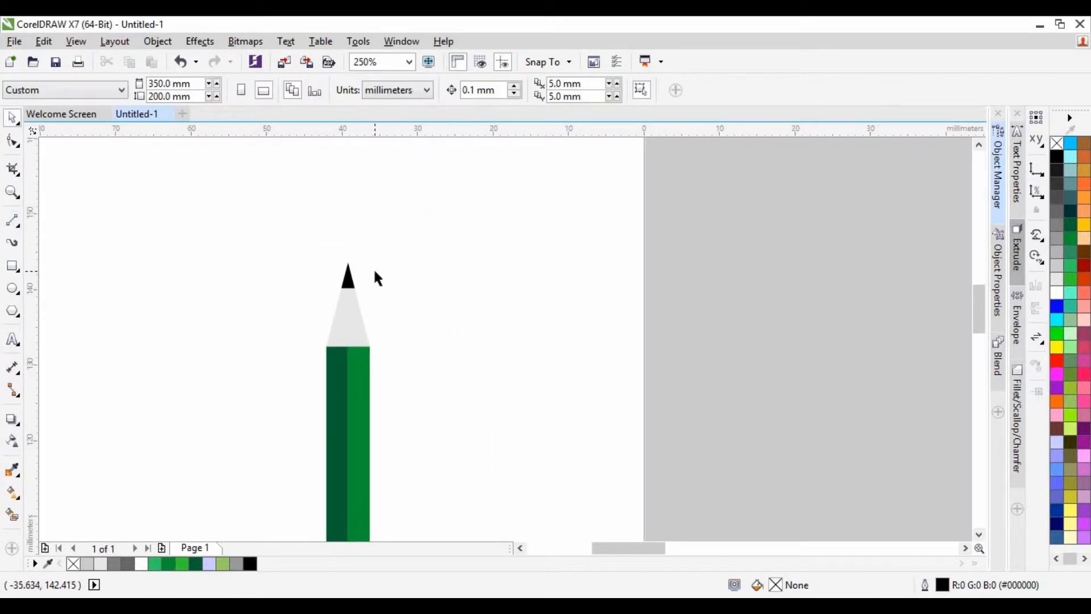
Step: Resize all parts of the pencil together to about 4.3 mm wide and 57.4 mm long
{"action": "scroll", "coordinate": [355, 263], "scroll_direction": "down", "scroll_amount": 1}
{"action": "left_click_drag", "start_coordinate": [298, 227], "coordinate": [398, 536]}
{"action": "scroll", "coordinate": [164, 425], "scroll_direction": "down", "scroll_amount": 2}
{"action": "scroll", "coordinate": [201, 424], "scroll_direction": "up", "scroll_amount": 1}
{"action": "scroll", "coordinate": [206, 424], "scroll_direction": "down", "scroll_amount": 1}
{"action": "left_click_drag", "start_coordinate": [194, 356], "coordinate": [223, 463]}
{"action": "scroll", "coordinate": [225, 441], "scroll_direction": "up", "scroll_amount": 3}
{"action": "left_click_drag", "start_coordinate": [88, 452], "coordinate": [88, 512]}
{"action": "scroll", "coordinate": [125, 458], "scroll_direction": "down", "scroll_amount": 2}
{"action": "scroll", "coordinate": [109, 469], "scroll_direction": "up", "scroll_amount": 2}
{"action": "left_click_drag", "start_coordinate": [166, 482], "coordinate": [157, 467]}
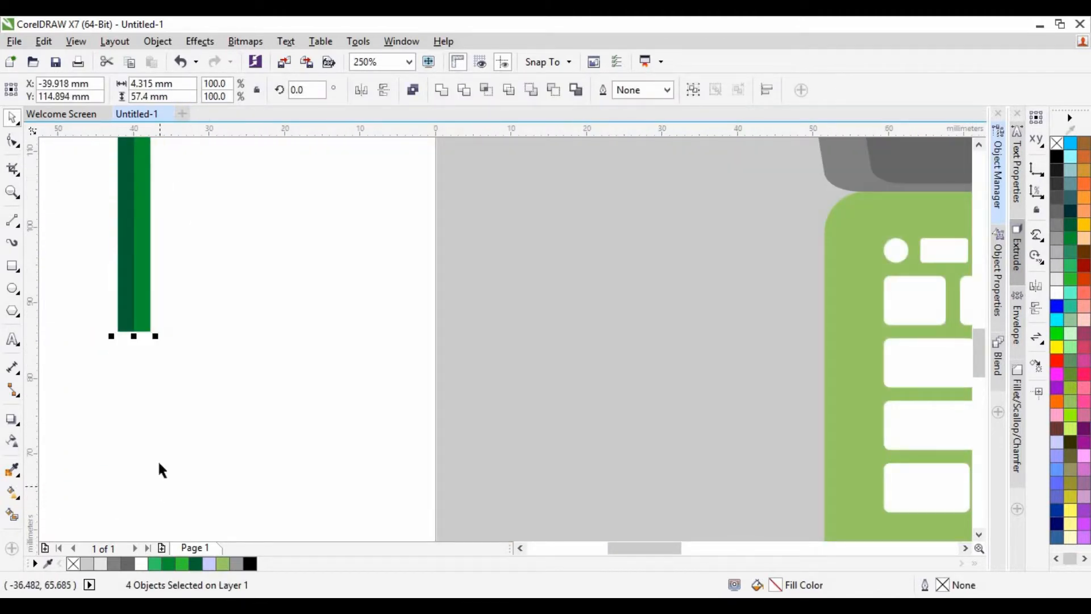
Step: Move the pencil onto the gray page between the laptop and the mouse
{"action": "scroll", "coordinate": [168, 395], "scroll_direction": "down", "scroll_amount": 2}
{"action": "left_click", "coordinate": [125, 342]}
{"action": "left_click_drag", "start_coordinate": [126, 238], "coordinate": [194, 421]}
{"action": "scroll", "coordinate": [181, 333], "scroll_direction": "up", "scroll_amount": 3}
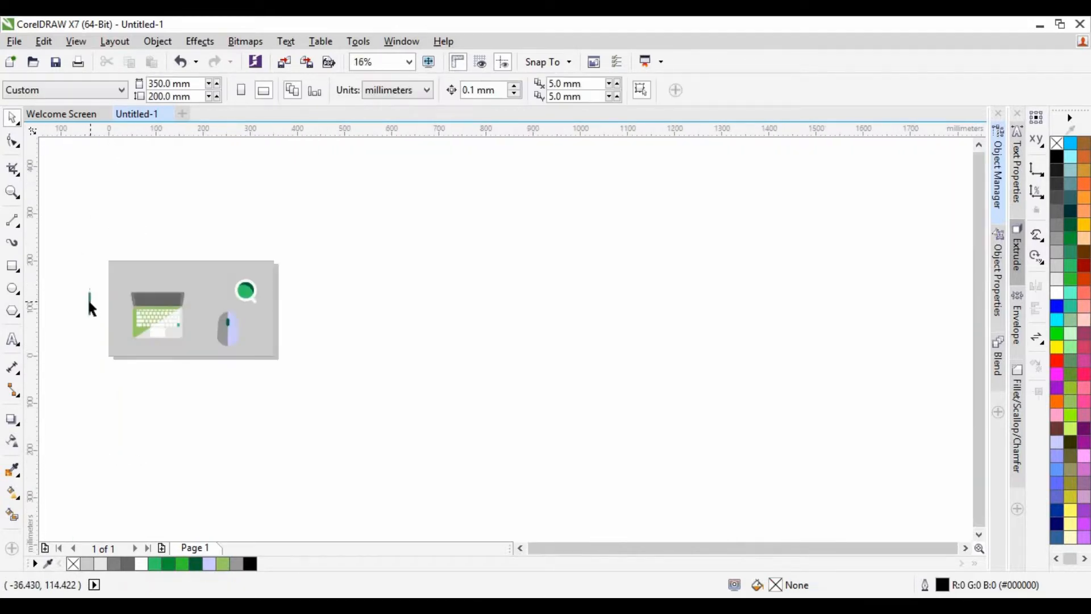
{"action": "scroll", "coordinate": [87, 298], "scroll_direction": "up", "scroll_amount": 2}
{"action": "key", "text": "Escape"}
Step: Draw a rectangle about 39.5 by 74.1 mm beside the page with 6.1 mm rounded corners, filled 60% Black #666666 without outline
{"action": "key", "text": "F6"}
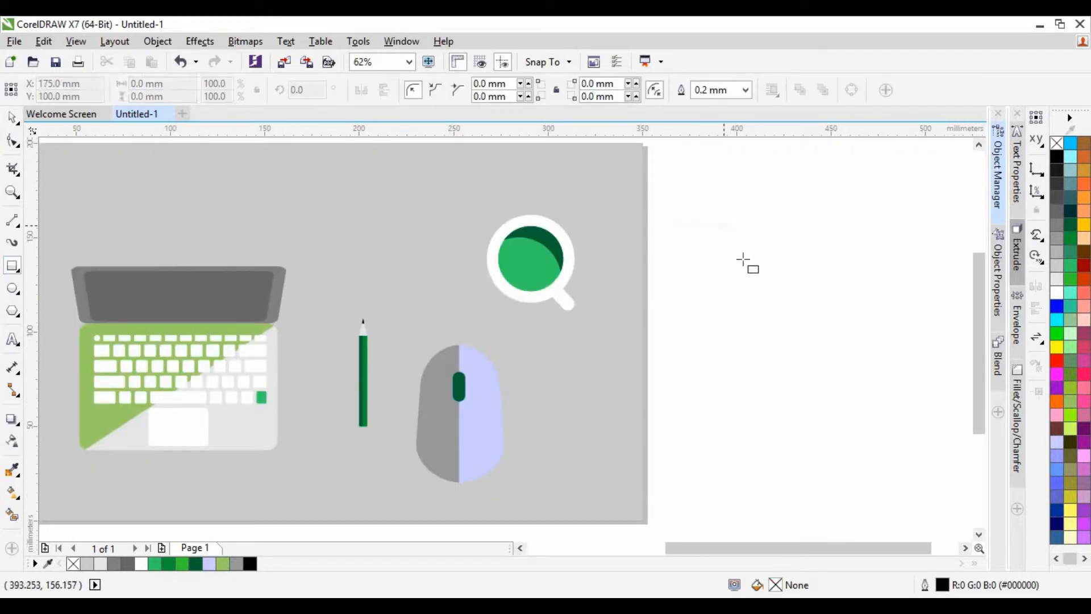
{"action": "left_click_drag", "start_coordinate": [724, 225], "coordinate": [798, 365]}
{"action": "scroll", "coordinate": [798, 208], "scroll_direction": "up", "scroll_amount": 4}
{"action": "left_click_drag", "start_coordinate": [602, 205], "coordinate": [638, 210]}
{"action": "scroll", "coordinate": [637, 236], "scroll_direction": "down", "scroll_amount": 2}
{"action": "key", "text": "space"}
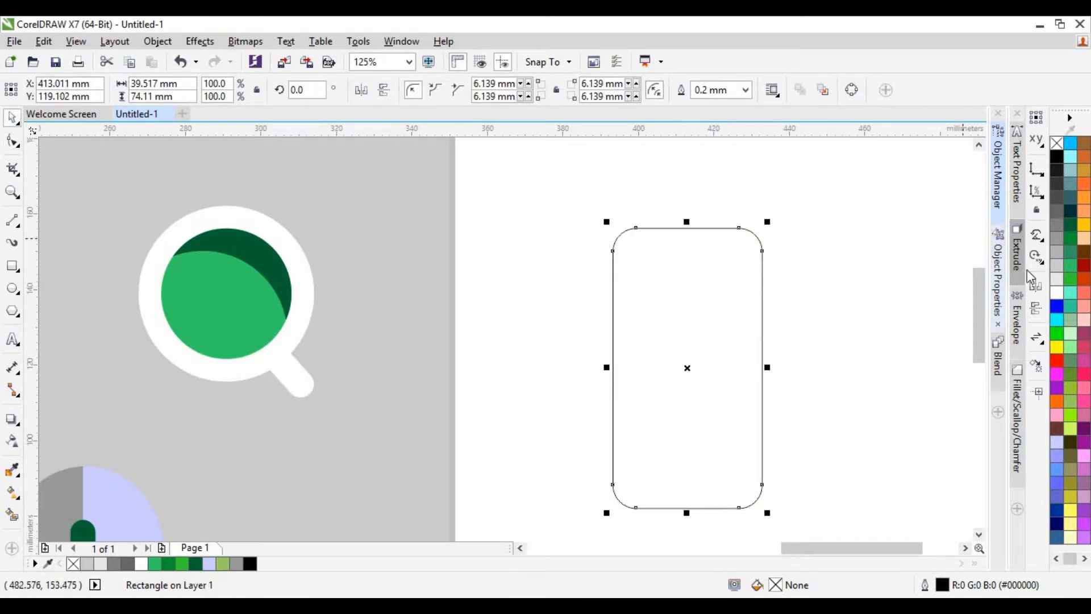
{"action": "left_click", "coordinate": [127, 563]}
{"action": "right_click", "coordinate": [1056, 143]}
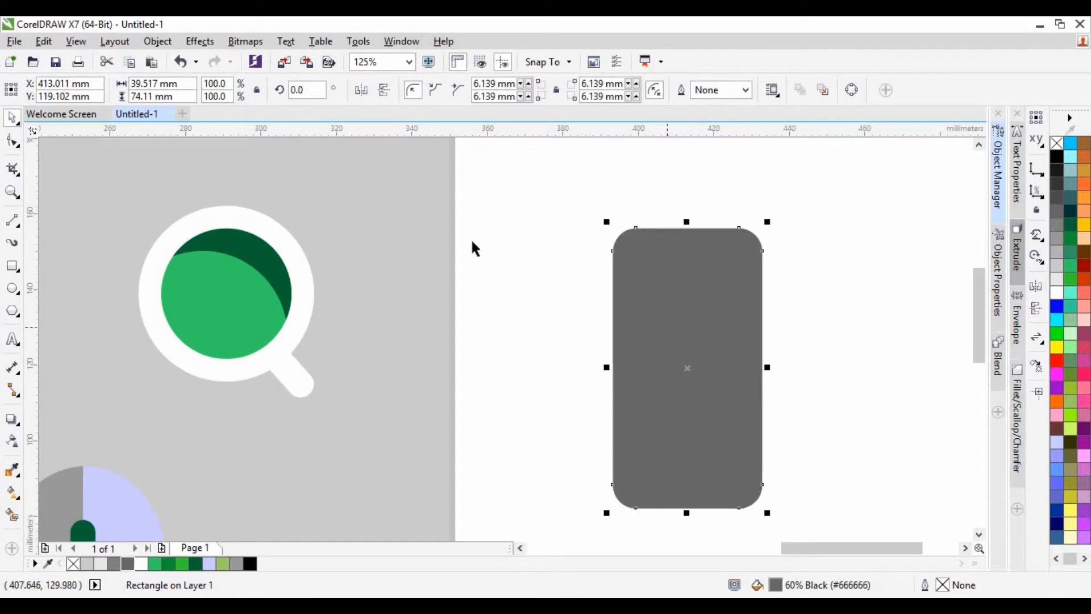
Step: Add a smaller copy about 35.4 by 68 mm inside the phone body as the screen, filled light gray #CCCCCC
{"action": "left_click_drag", "start_coordinate": [767, 223], "coordinate": [757, 232]}
{"action": "right_click", "coordinate": [758, 232]}
{"action": "left_click", "coordinate": [1055, 266]}
{"action": "scroll", "coordinate": [745, 263], "scroll_direction": "down", "scroll_amount": 1}
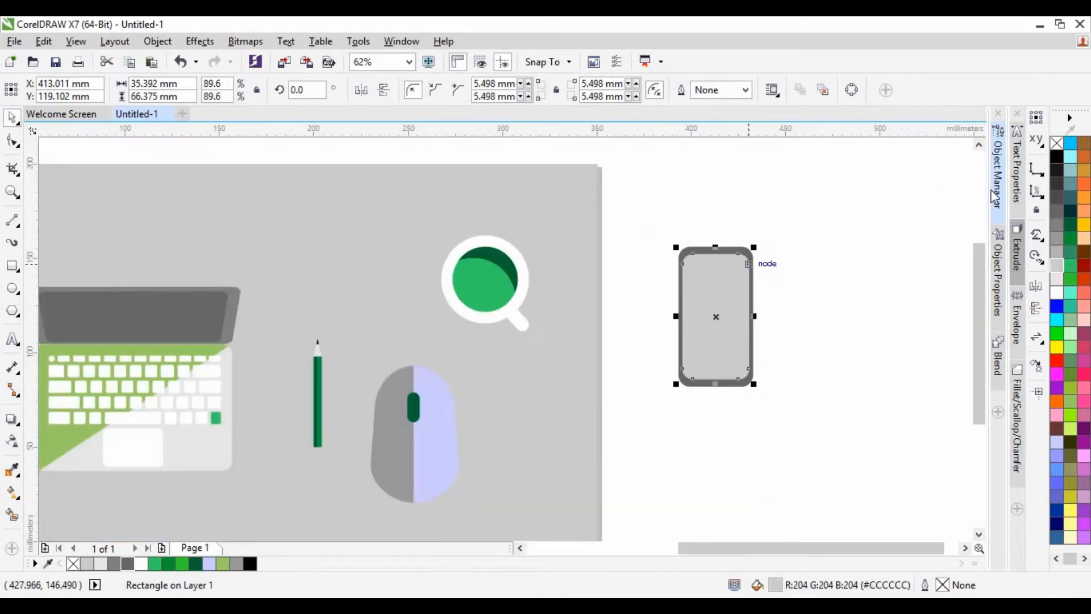
{"action": "scroll", "coordinate": [706, 378], "scroll_direction": "up", "scroll_amount": 3}
{"action": "mouse_move", "coordinate": [732, 356]}
{"action": "left_mouse_down"}
{"action": "mouse_move", "coordinate": [731, 378]}
{"action": "mouse_move", "coordinate": [732, 359]}
{"action": "left_mouse_up"}
{"action": "scroll", "coordinate": [556, 332], "scroll_direction": "down", "scroll_amount": 3}
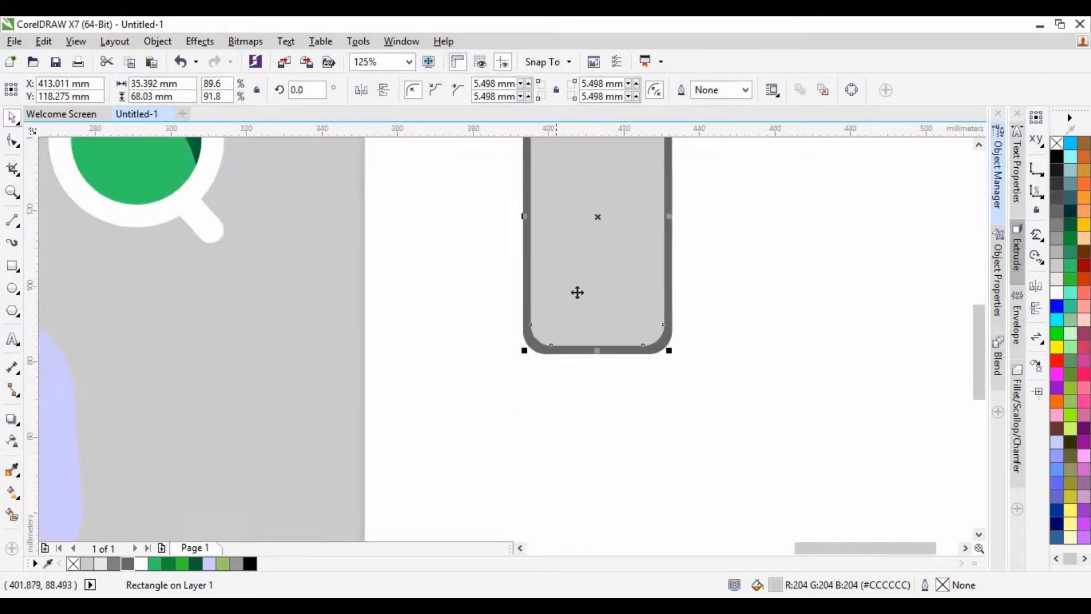
Step: Draw a fully rounded rectangle about 8.6 by 3.9 mm beside the phone and fill it 60% Black without outline
{"action": "scroll", "coordinate": [577, 173], "scroll_direction": "up", "scroll_amount": 2}
{"action": "left_click", "coordinate": [398, 199]}
{"action": "left_click", "coordinate": [12, 266]}
{"action": "mouse_move", "coordinate": [302, 217]}
{"action": "left_mouse_down"}
{"action": "mouse_move", "coordinate": [367, 246]}
{"action": "mouse_move", "coordinate": [337, 247]}
{"action": "left_mouse_up"}
{"action": "key", "text": "space"}
{"action": "left_click", "coordinate": [12, 143]}
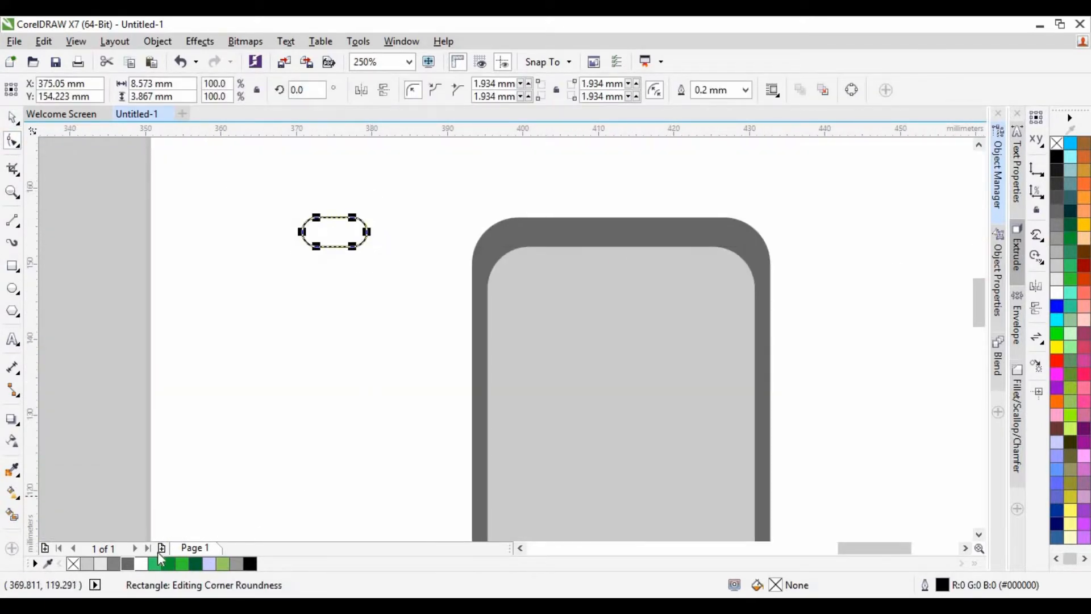
{"action": "left_click", "coordinate": [127, 563]}
{"action": "right_click", "coordinate": [1056, 143]}
Step: Move the small rounded shape to the middle of the phone screen's upper edge as a notch
{"action": "scroll", "coordinate": [336, 234], "scroll_direction": "up", "scroll_amount": 1}
{"action": "left_click", "coordinate": [12, 118]}
{"action": "left_click", "coordinate": [115, 238]}
{"action": "scroll", "coordinate": [114, 238], "scroll_direction": "down", "scroll_amount": 1}
{"action": "left_click_drag", "start_coordinate": [219, 230], "coordinate": [500, 246]}
{"action": "left_click", "coordinate": [697, 256]}
{"action": "scroll", "coordinate": [492, 284], "scroll_direction": "down", "scroll_amount": 2}
{"action": "scroll", "coordinate": [479, 328], "scroll_direction": "down", "scroll_amount": 2}
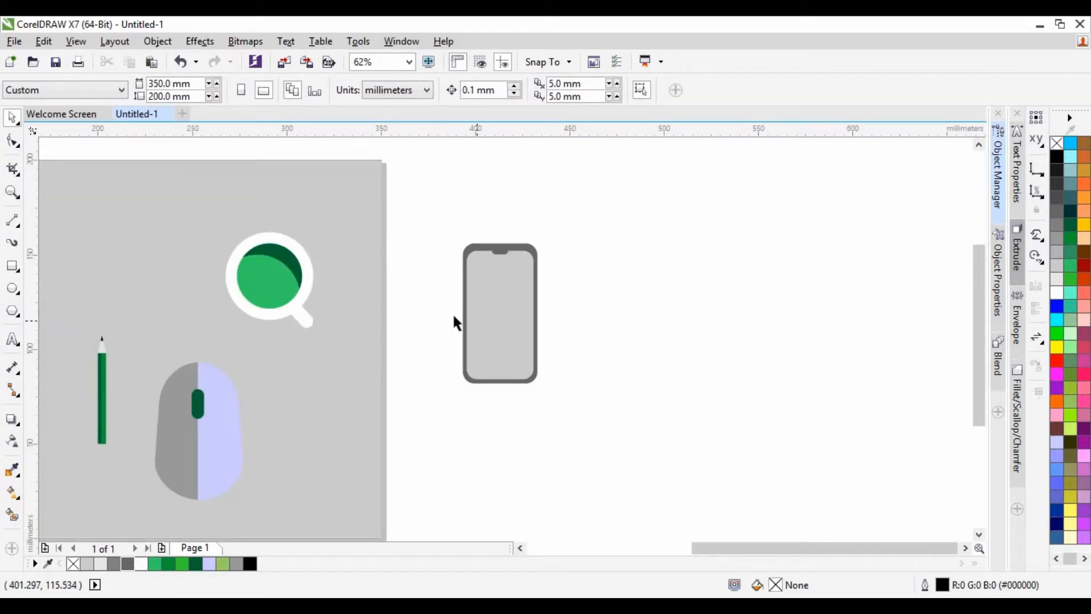
Step: Draw a fully rounded bar about 64 by 9 mm beside the phone and a circle about 11.2 mm across over it
{"action": "key", "text": "F6"}
{"action": "mouse_move", "coordinate": [618, 276]}
{"action": "left_mouse_down"}
{"action": "mouse_move", "coordinate": [747, 302]}
{"action": "mouse_move", "coordinate": [737, 273]}
{"action": "mouse_move", "coordinate": [757, 333]}
{"action": "mouse_move", "coordinate": [748, 326]}
{"action": "left_mouse_up"}
{"action": "key", "text": "F10"}
{"action": "key", "text": "F7"}
{"action": "scroll", "coordinate": [696, 281], "scroll_direction": "up", "scroll_amount": 4}
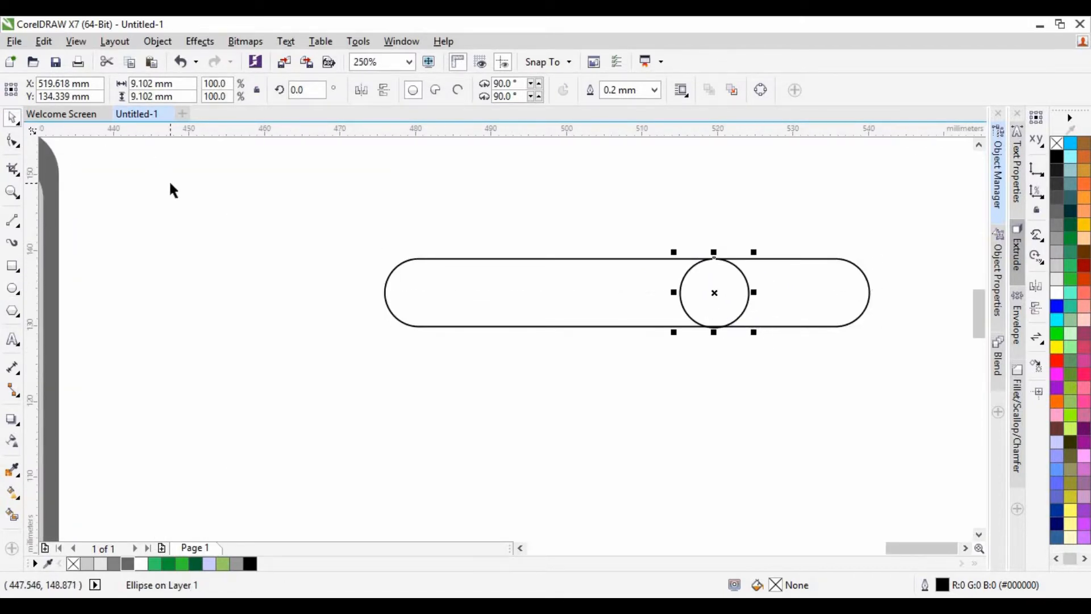
{"action": "left_click_drag", "start_coordinate": [763, 245], "coordinate": [765, 242]}
{"action": "scroll", "coordinate": [690, 259], "scroll_direction": "down", "scroll_amount": 1}
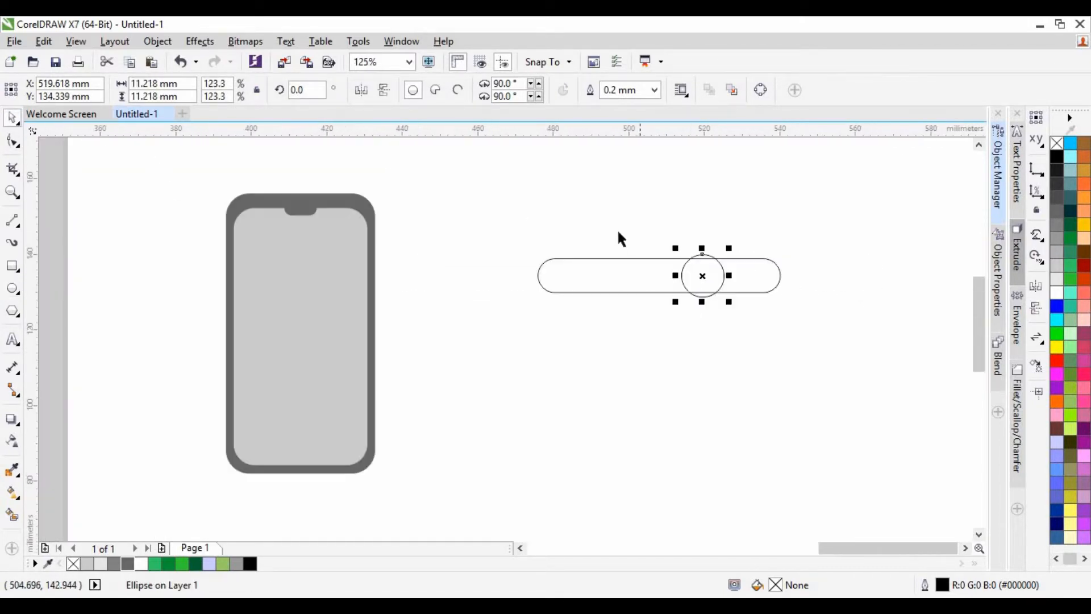
Step: Scale the bar and circle down together to a bar length of about 27 mm and move the circle left of the bar
{"action": "left_click_drag", "start_coordinate": [514, 228], "coordinate": [647, 267]}
{"action": "scroll", "coordinate": [661, 278], "scroll_direction": "up", "scroll_amount": 1}
{"action": "left_click", "coordinate": [670, 287]}
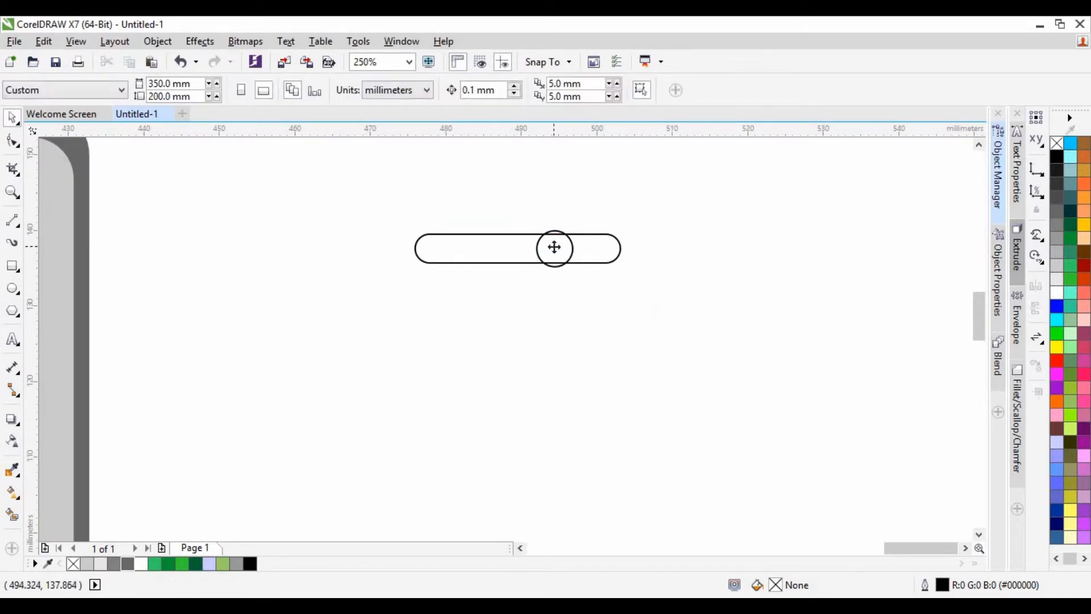
{"action": "left_click_drag", "start_coordinate": [555, 249], "coordinate": [380, 251]}
Step: Fill the circle and the bar with Forest Green #006633 and remove their outlines
{"action": "left_click", "coordinate": [195, 563]}
{"action": "key", "text": "Tab"}
{"action": "left_click", "coordinate": [195, 563]}
{"action": "left_click_drag", "start_coordinate": [307, 205], "coordinate": [795, 379]}
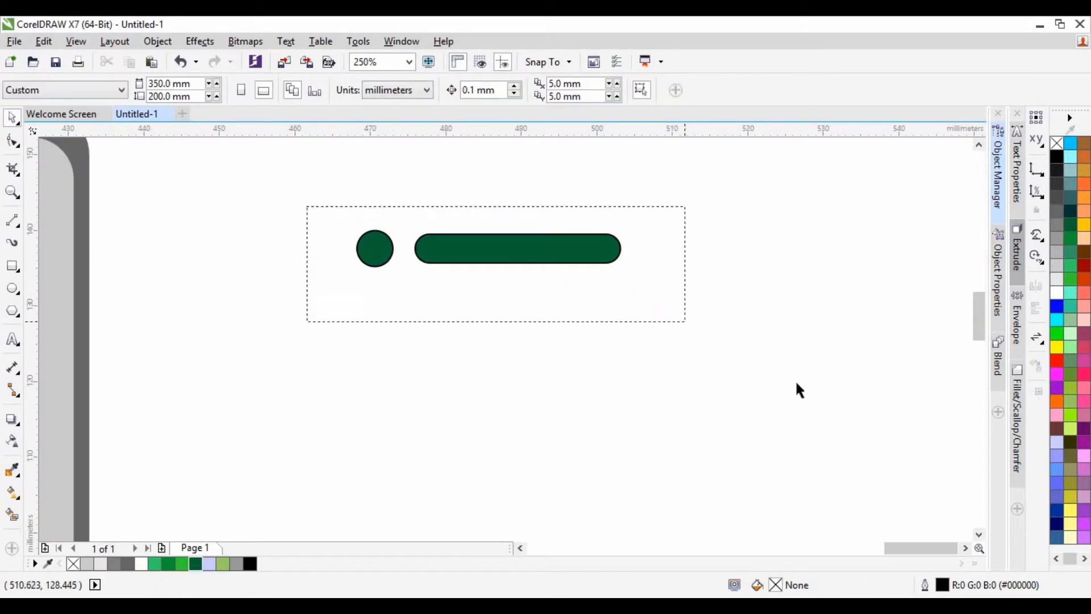
{"action": "right_click", "coordinate": [1056, 142]}
{"action": "left_click", "coordinate": [823, 280]}
Step: Place the circle and bar on the phone screen below the notch, scaled to about 27.9 by 3.8 mm and centered
{"action": "scroll", "coordinate": [823, 280], "scroll_direction": "down", "scroll_amount": 1}
{"action": "scroll", "coordinate": [447, 261], "scroll_direction": "up", "scroll_amount": 1}
{"action": "scroll", "coordinate": [688, 220], "scroll_direction": "down", "scroll_amount": 1}
{"action": "left_click_drag", "start_coordinate": [690, 219], "coordinate": [893, 301]}
{"action": "scroll", "coordinate": [604, 223], "scroll_direction": "up", "scroll_amount": 1}
{"action": "left_click_drag", "start_coordinate": [756, 241], "coordinate": [362, 218]}
{"action": "left_click_drag", "start_coordinate": [535, 240], "coordinate": [511, 234]}
{"action": "left_click", "coordinate": [643, 236]}
{"action": "scroll", "coordinate": [336, 243], "scroll_direction": "down", "scroll_amount": 2}
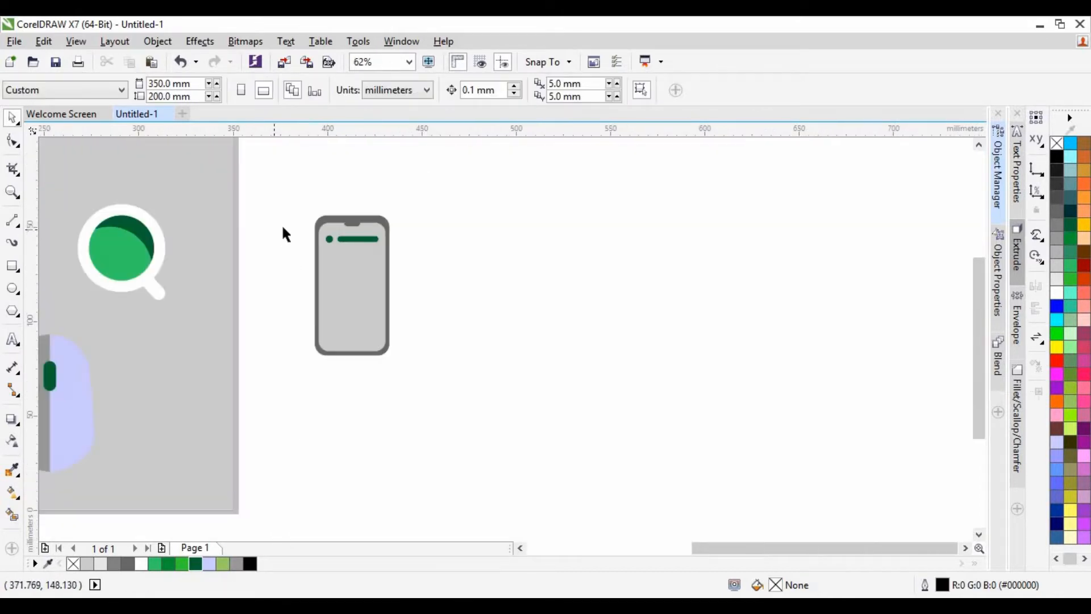
{"action": "scroll", "coordinate": [330, 239], "scroll_direction": "up", "scroll_amount": 3}
{"action": "left_click_drag", "start_coordinate": [889, 345], "coordinate": [890, 345]}
{"action": "scroll", "coordinate": [514, 307], "scroll_direction": "down", "scroll_amount": 2}
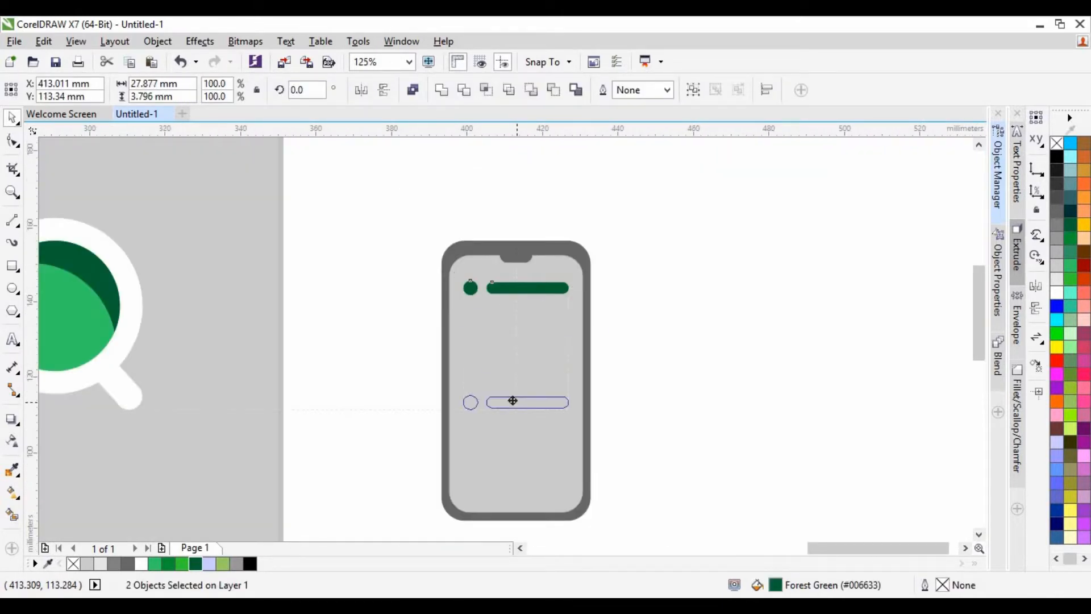
Step: Copy the dark green circle-and-bar row straight down to about the middle of the phone screen
{"action": "left_click_drag", "start_coordinate": [522, 376], "coordinate": [522, 376]}
{"action": "key", "text": "ctrl+z"}
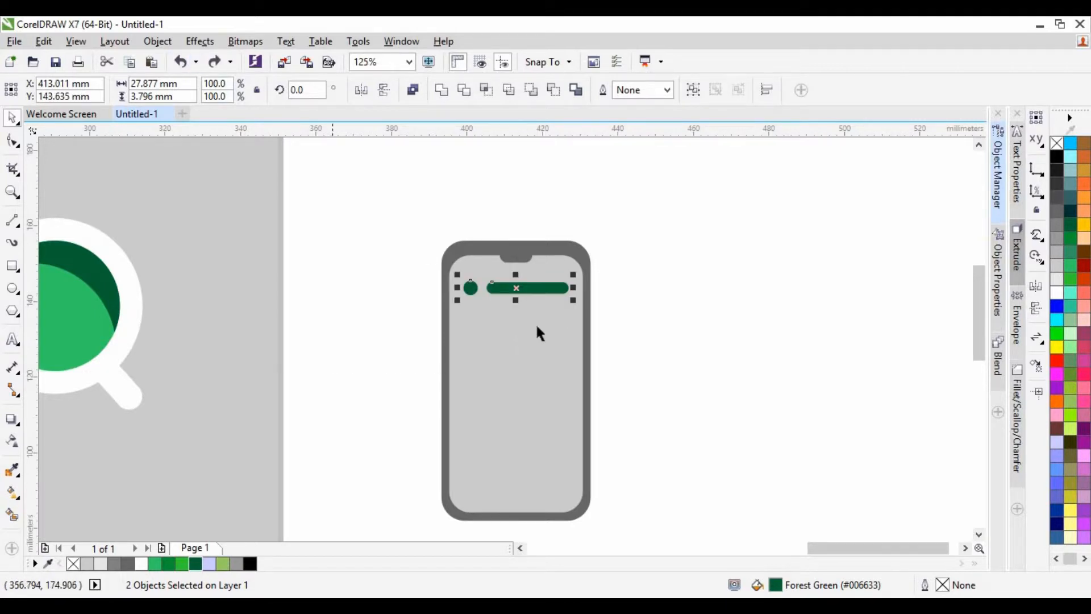
{"action": "scroll", "coordinate": [533, 409], "scroll_direction": "up", "scroll_amount": 1}
{"action": "left_click_drag", "start_coordinate": [507, 166], "coordinate": [505, 313]}
{"action": "right_click", "coordinate": [510, 361]}
{"action": "scroll", "coordinate": [509, 360], "scroll_direction": "down", "scroll_amount": 1}
{"action": "left_click", "coordinate": [659, 325]}
Step: Copy the lower row up between the two dark rows, mirror it horizontally and fill it Light Green #33CC66
{"action": "left_click", "coordinate": [459, 357]}
{"action": "left_click", "coordinate": [506, 357], "text": "shift"}
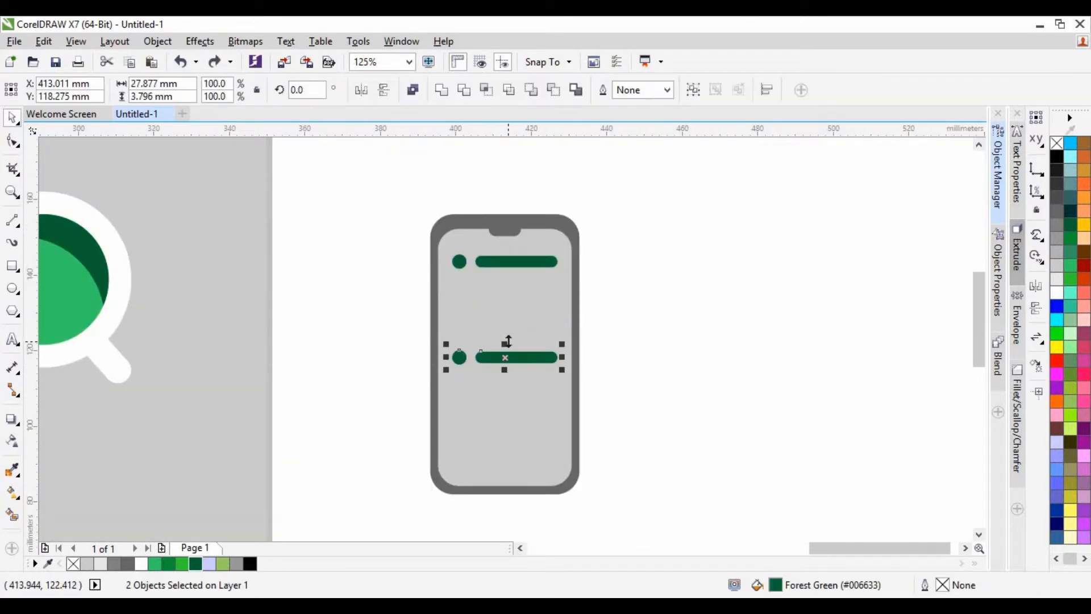
{"action": "scroll", "coordinate": [508, 341], "scroll_direction": "up", "scroll_amount": 1}
{"action": "left_click_drag", "start_coordinate": [495, 372], "coordinate": [497, 265]}
{"action": "right_click", "coordinate": [496, 265]}
{"action": "left_click", "coordinate": [361, 90]}
{"action": "left_click", "coordinate": [169, 563]}
{"action": "left_click", "coordinate": [154, 563]}
{"action": "left_click", "coordinate": [700, 350]}
{"action": "scroll", "coordinate": [488, 232], "scroll_direction": "down", "scroll_amount": 2}
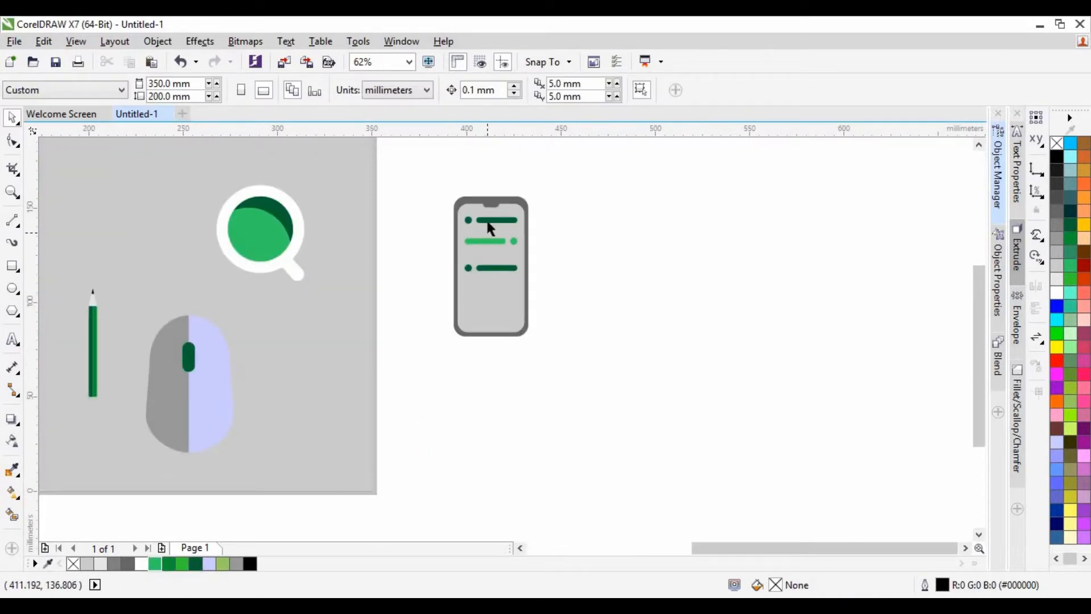
Step: Copy the upper dark green bar just below itself and shorten the copy from its left end to about 14 mm
{"action": "scroll", "coordinate": [499, 225], "scroll_direction": "up", "scroll_amount": 1}
{"action": "scroll", "coordinate": [492, 229], "scroll_direction": "up", "scroll_amount": 4}
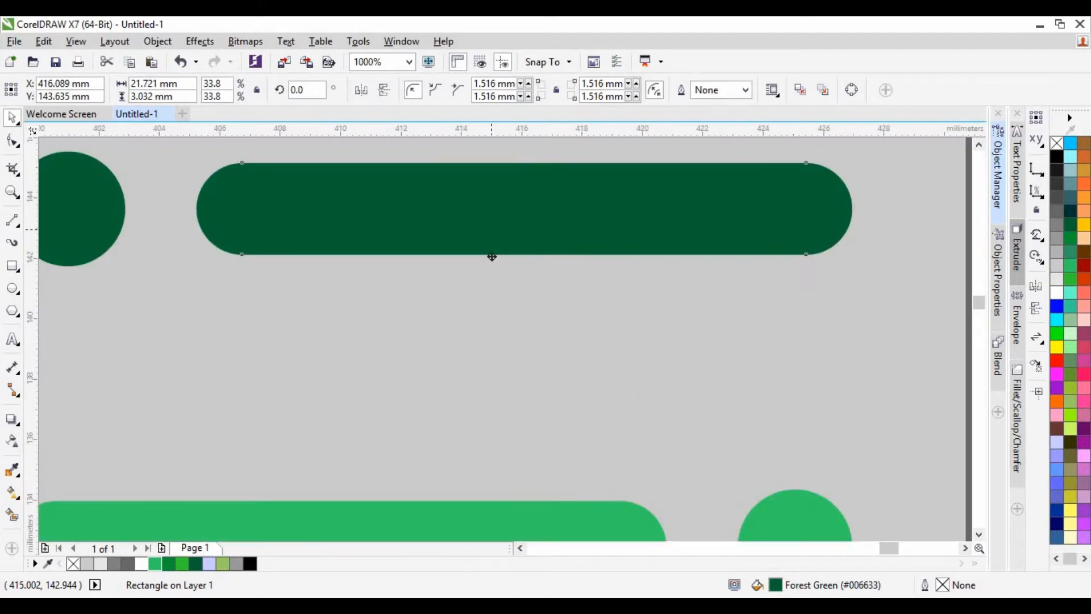
{"action": "left_click_drag", "start_coordinate": [492, 256], "coordinate": [489, 361]}
{"action": "right_click", "coordinate": [488, 361]}
{"action": "left_click_drag", "start_coordinate": [190, 341], "coordinate": [424, 346]}
{"action": "scroll", "coordinate": [466, 301], "scroll_direction": "down", "scroll_amount": 3}
{"action": "key", "text": "Escape"}
Step: Move the light green row slightly up and copy its bar just below it
{"action": "scroll", "coordinate": [460, 338], "scroll_direction": "up", "scroll_amount": 2}
{"action": "left_click_drag", "start_coordinate": [795, 273], "coordinate": [158, 354]}
{"action": "mouse_move", "coordinate": [469, 310]}
{"action": "left_mouse_down"}
{"action": "mouse_move", "coordinate": [469, 289]}
{"action": "mouse_move", "coordinate": [482, 323]}
{"action": "left_mouse_up"}
{"action": "scroll", "coordinate": [514, 287], "scroll_direction": "down", "scroll_amount": 1}
{"action": "left_click", "coordinate": [668, 294]}
{"action": "left_click", "coordinate": [482, 288]}
{"action": "right_click", "coordinate": [482, 322]}
{"action": "left_click", "coordinate": [755, 274]}
{"action": "scroll", "coordinate": [662, 276], "scroll_direction": "down", "scroll_amount": 2}
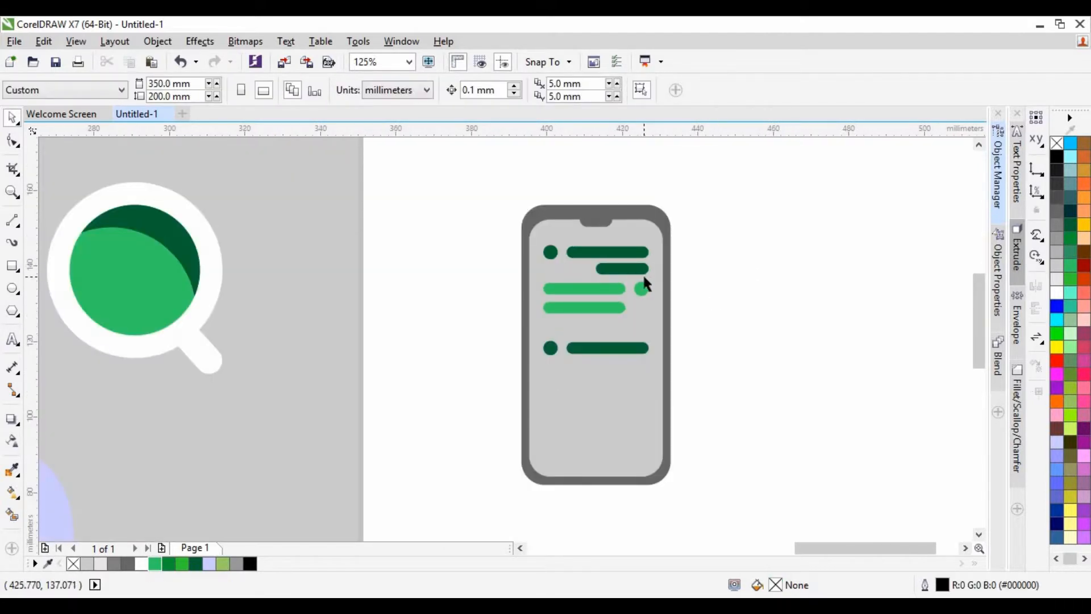
Step: Tighten the spacing by moving the light green row and the bar beneath it slightly up
{"action": "scroll", "coordinate": [645, 282], "scroll_direction": "down", "scroll_amount": 2}
{"action": "scroll", "coordinate": [632, 369], "scroll_direction": "up", "scroll_amount": 3}
{"action": "scroll", "coordinate": [609, 288], "scroll_direction": "up", "scroll_amount": 1}
{"action": "left_click_drag", "start_coordinate": [926, 346], "coordinate": [363, 418]}
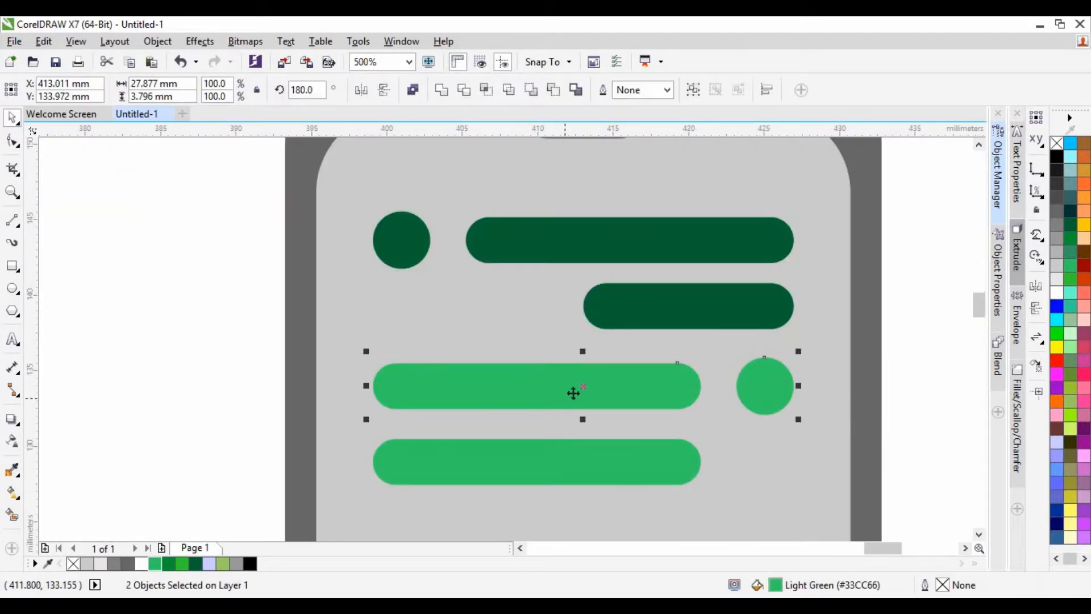
{"action": "left_click_drag", "start_coordinate": [585, 382], "coordinate": [580, 377]}
{"action": "scroll", "coordinate": [579, 392], "scroll_direction": "down", "scroll_amount": 1}
{"action": "key", "text": "Escape"}
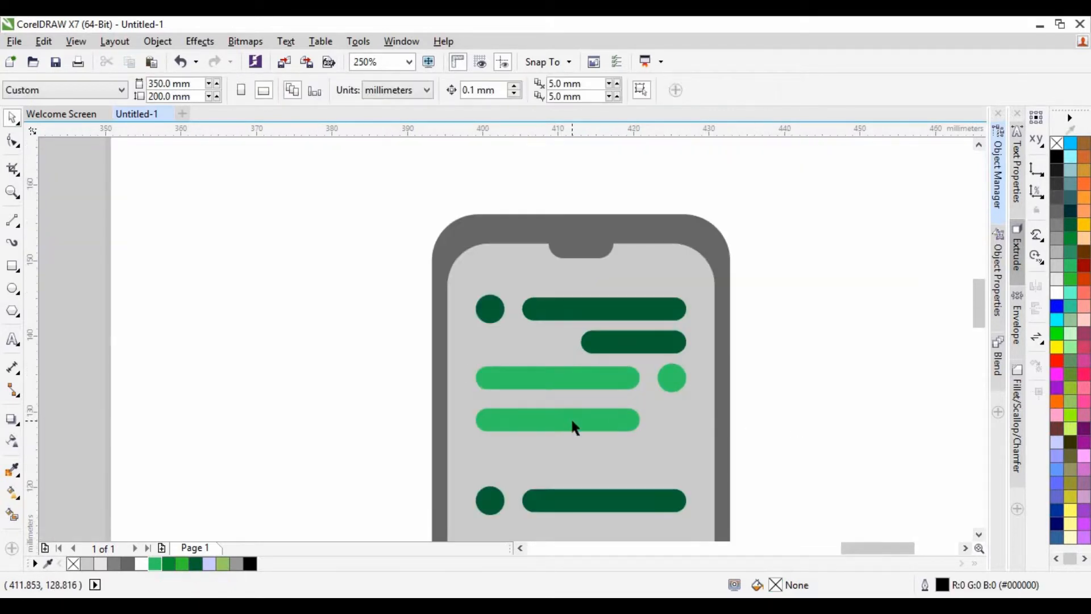
{"action": "scroll", "coordinate": [572, 429], "scroll_direction": "up", "scroll_amount": 1}
{"action": "left_click_drag", "start_coordinate": [572, 421], "coordinate": [572, 409]}
{"action": "scroll", "coordinate": [568, 405], "scroll_direction": "down", "scroll_amount": 2}
{"action": "key", "text": "Escape"}
Step: Shorten the second light green bar to about 10.9 mm and add a copy below it about 18.4 mm long
{"action": "scroll", "coordinate": [585, 393], "scroll_direction": "up", "scroll_amount": 2}
{"action": "left_click", "coordinate": [596, 426]}
{"action": "left_click_drag", "start_coordinate": [631, 438], "coordinate": [472, 438]}
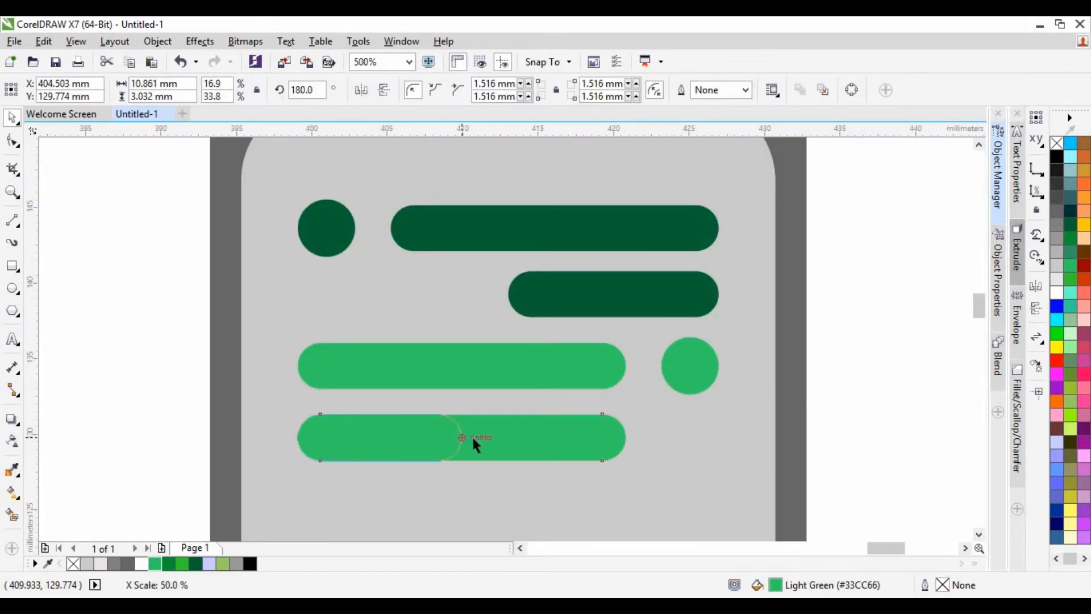
{"action": "scroll", "coordinate": [471, 438], "scroll_direction": "down", "scroll_amount": 1}
{"action": "scroll", "coordinate": [450, 484], "scroll_direction": "up", "scroll_amount": 1}
{"action": "left_click_drag", "start_coordinate": [434, 398], "coordinate": [597, 458]}
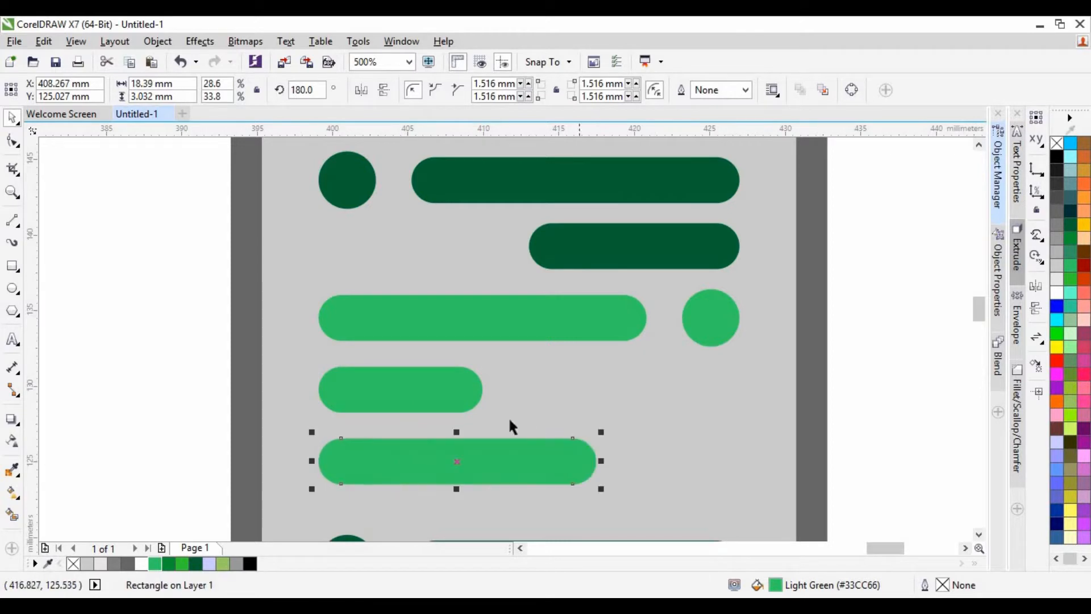
{"action": "scroll", "coordinate": [657, 423], "scroll_direction": "down", "scroll_amount": 1}
{"action": "key", "text": "Escape"}
Step: Move the lower dark green circle-and-bar row up beneath the light green bars and copy its bar just below
{"action": "left_click_drag", "start_coordinate": [656, 424], "coordinate": [372, 472]}
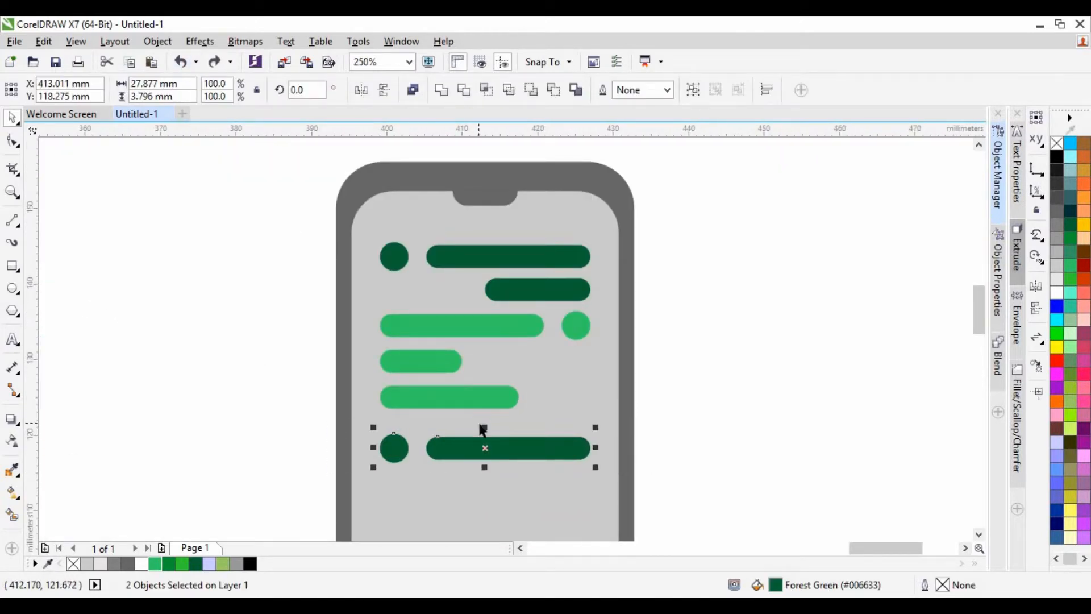
{"action": "scroll", "coordinate": [479, 424], "scroll_direction": "up", "scroll_amount": 2}
{"action": "left_click_drag", "start_coordinate": [510, 487], "coordinate": [508, 437]}
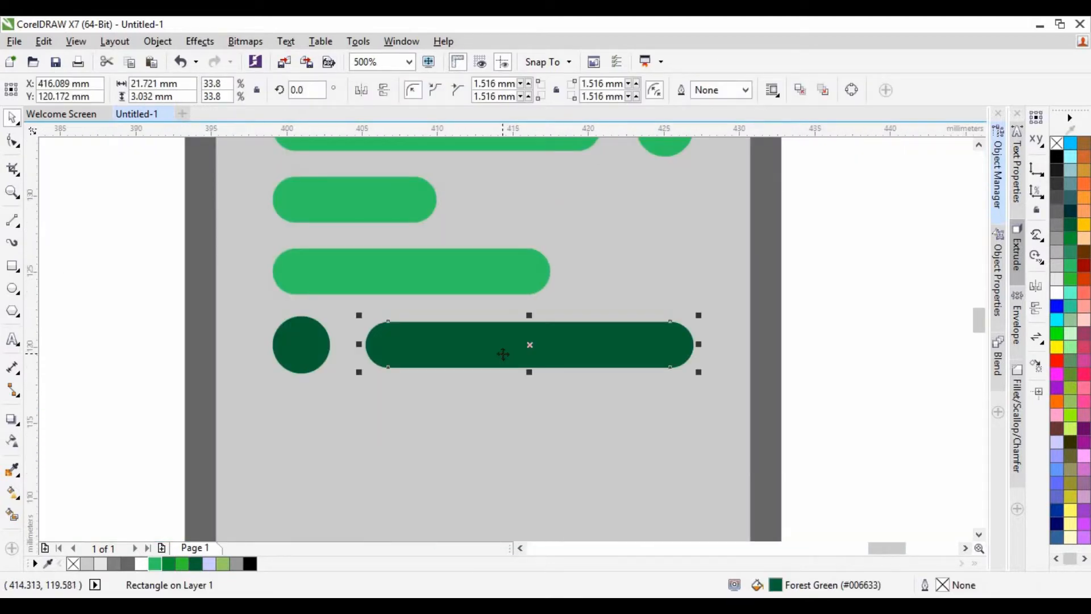
{"action": "left_click_drag", "start_coordinate": [503, 354], "coordinate": [505, 426]}
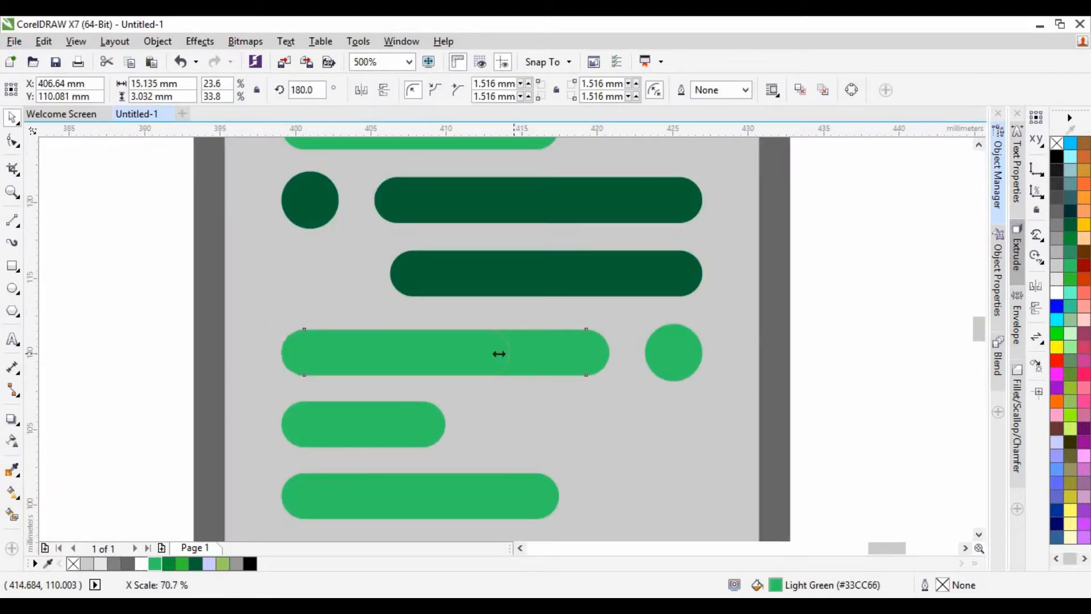
Step: In the lower light green group, shorten the first bar to about 14 mm and lengthen the second to about 22 mm
{"action": "left_click_drag", "start_coordinate": [499, 353], "coordinate": [513, 352]}
{"action": "left_click", "coordinate": [364, 424]}
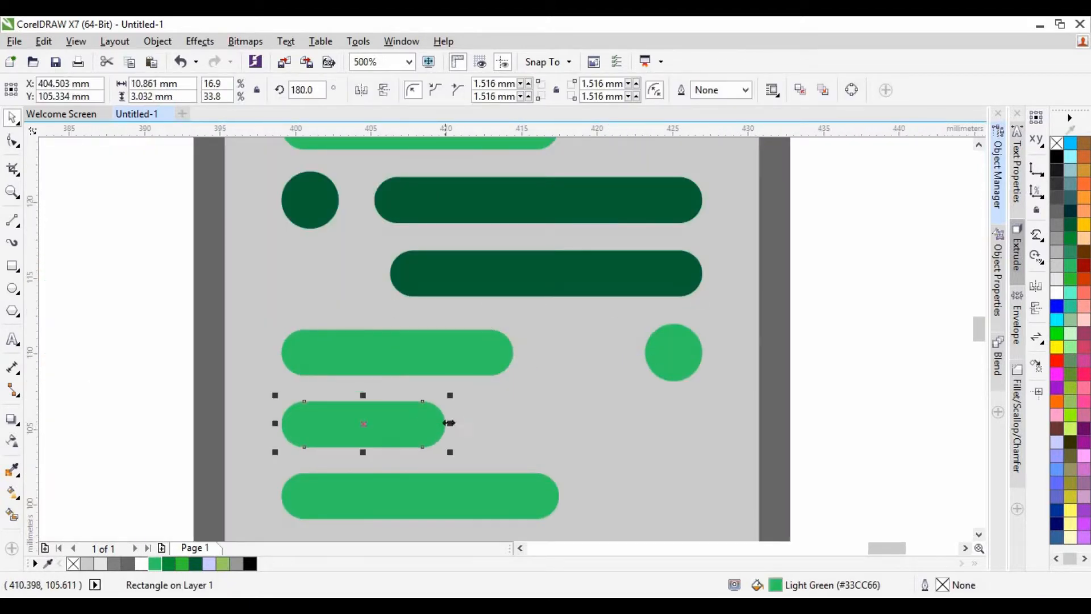
{"action": "left_click_drag", "start_coordinate": [446, 424], "coordinate": [621, 421]}
{"action": "scroll", "coordinate": [549, 385], "scroll_direction": "down", "scroll_amount": 1}
{"action": "scroll", "coordinate": [510, 369], "scroll_direction": "up", "scroll_amount": 1}
{"action": "left_click", "coordinate": [510, 369]}
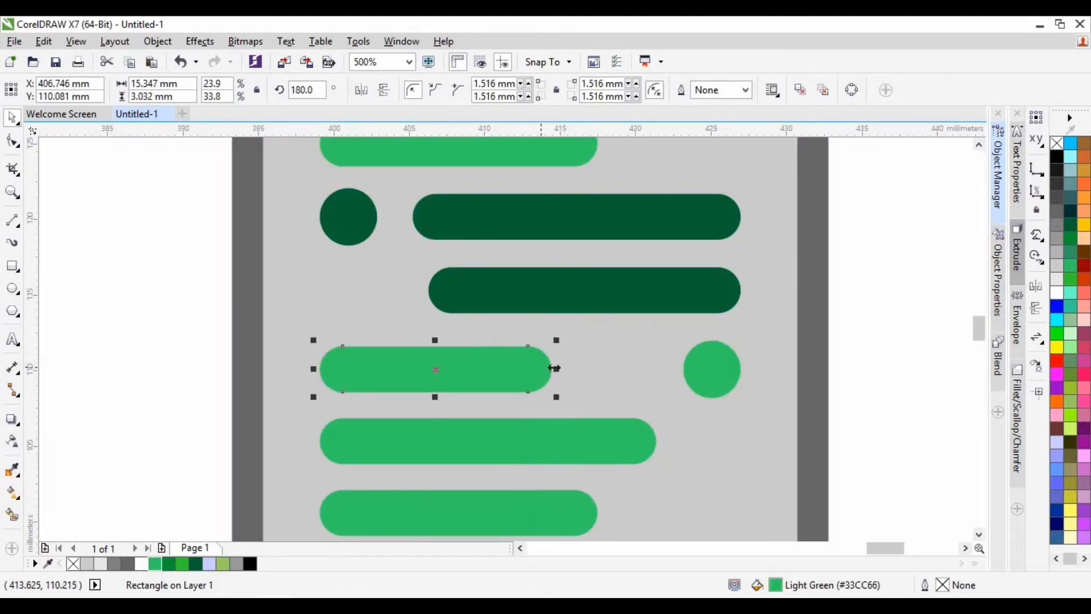
{"action": "left_click_drag", "start_coordinate": [555, 368], "coordinate": [535, 368]}
Step: Copy a light green bar-and-circle row down to the lower end of the phone screen
{"action": "scroll", "coordinate": [536, 370], "scroll_direction": "down", "scroll_amount": 1}
{"action": "left_click", "coordinate": [744, 371]}
{"action": "scroll", "coordinate": [507, 350], "scroll_direction": "down", "scroll_amount": 1}
{"action": "scroll", "coordinate": [505, 427], "scroll_direction": "up", "scroll_amount": 1}
{"action": "left_click_drag", "start_coordinate": [519, 328], "coordinate": [518, 451]}
{"action": "right_click", "coordinate": [517, 451]}
{"action": "scroll", "coordinate": [517, 450], "scroll_direction": "up", "scroll_amount": 2}
{"action": "left_click_drag", "start_coordinate": [508, 397], "coordinate": [525, 355]}
{"action": "scroll", "coordinate": [381, 175], "scroll_direction": "down", "scroll_amount": 2}
Step: Fill the lowest row's circle with Forest Green #006633 and make its bar white, about 22.3 by 3.6 mm
{"action": "left_click", "coordinate": [527, 206]}
{"action": "scroll", "coordinate": [525, 354], "scroll_direction": "up", "scroll_amount": 2}
{"action": "left_click", "coordinate": [196, 563]}
{"action": "scroll", "coordinate": [336, 381], "scroll_direction": "down", "scroll_amount": 1}
{"action": "left_click", "coordinate": [337, 381]}
{"action": "scroll", "coordinate": [370, 380], "scroll_direction": "up", "scroll_amount": 1}
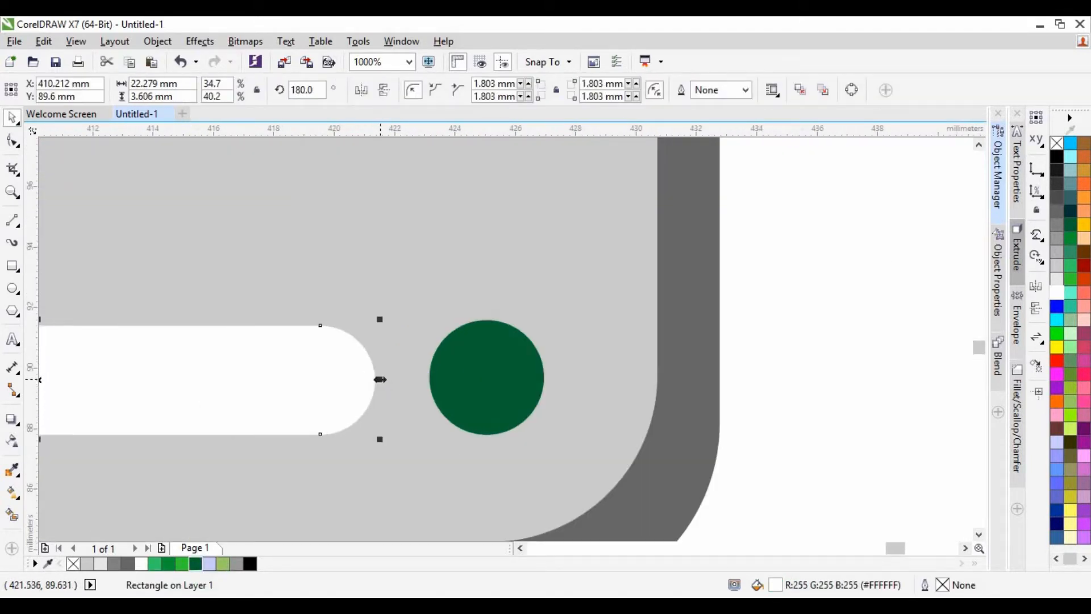
Step: Lengthen the white bar in the phone's lowest row toward the dark green circle
{"action": "left_click_drag", "start_coordinate": [380, 377], "coordinate": [417, 377]}
{"action": "scroll", "coordinate": [417, 377], "scroll_direction": "down", "scroll_amount": 2}
{"action": "left_click", "coordinate": [543, 356]}
Step: Move the whole phone onto the gray page, between the laptop and the cup
{"action": "scroll", "coordinate": [542, 356], "scroll_direction": "down", "scroll_amount": 2}
{"action": "scroll", "coordinate": [583, 344], "scroll_direction": "down", "scroll_amount": 1}
{"action": "left_click_drag", "start_coordinate": [506, 282], "coordinate": [567, 372]}
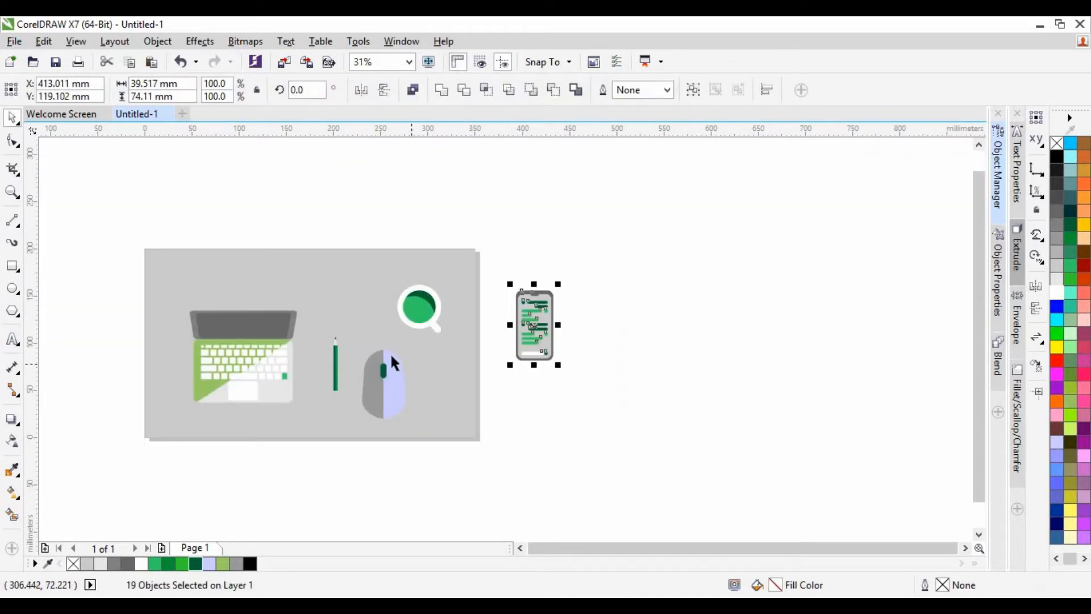
{"action": "scroll", "coordinate": [391, 353], "scroll_direction": "up", "scroll_amount": 1}
{"action": "left_click_drag", "start_coordinate": [676, 295], "coordinate": [329, 250]}
{"action": "left_click", "coordinate": [616, 261]}
{"action": "scroll", "coordinate": [615, 261], "scroll_direction": "down", "scroll_amount": 2}
{"action": "scroll", "coordinate": [550, 243], "scroll_direction": "up", "scroll_amount": 1}
Step: Import the green-and-gray color palette image and place it beside the page
{"action": "left_click", "coordinate": [14, 41]}
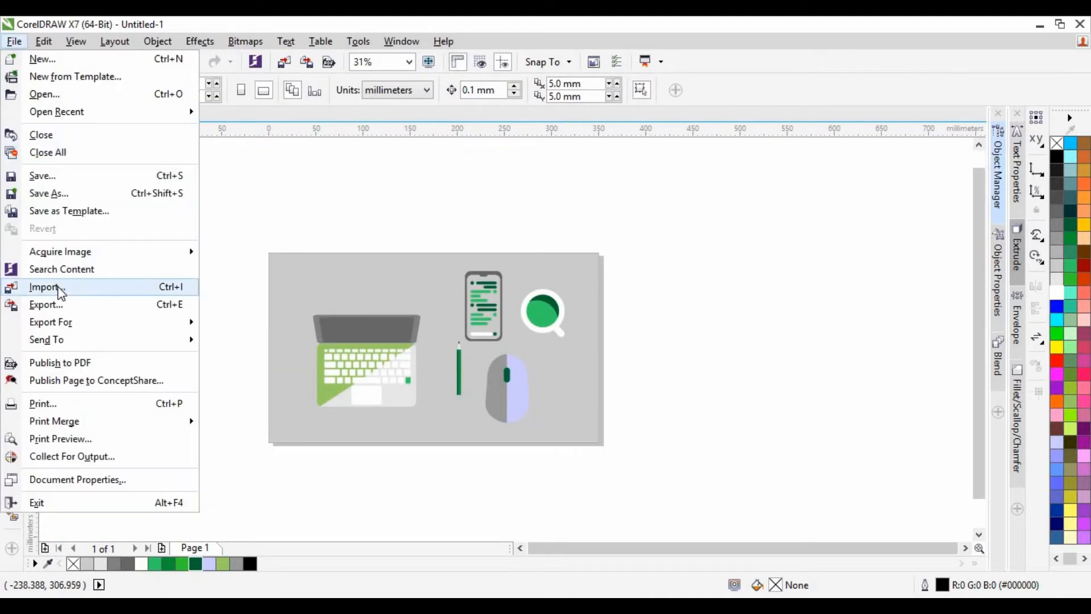
{"action": "left_click", "coordinate": [34, 288]}
{"action": "left_click", "coordinate": [319, 185]}
{"action": "left_click", "coordinate": [438, 404]}
{"action": "left_click", "coordinate": [625, 254]}
Step: Sample the palette image's darkest gray and fill the page background with it
{"action": "left_click", "coordinate": [12, 470]}
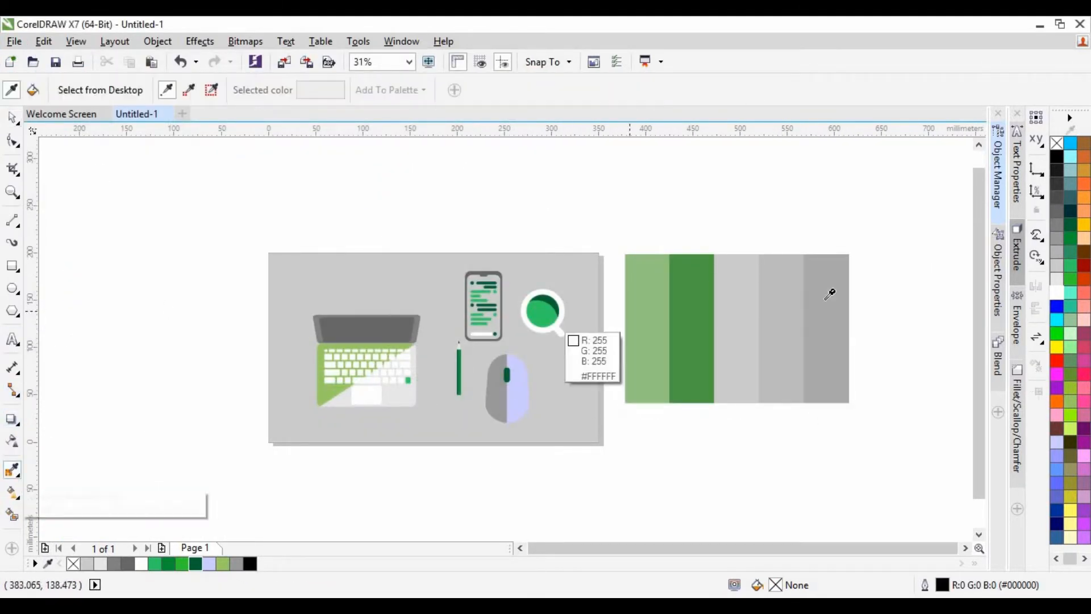
{"action": "left_click", "coordinate": [828, 288]}
{"action": "left_click", "coordinate": [288, 316]}
Step: Recolor the drink with the palette's light green, and its shade, the mouse wheel and the pencil's left half with the darker green
{"action": "left_click", "coordinate": [642, 329]}
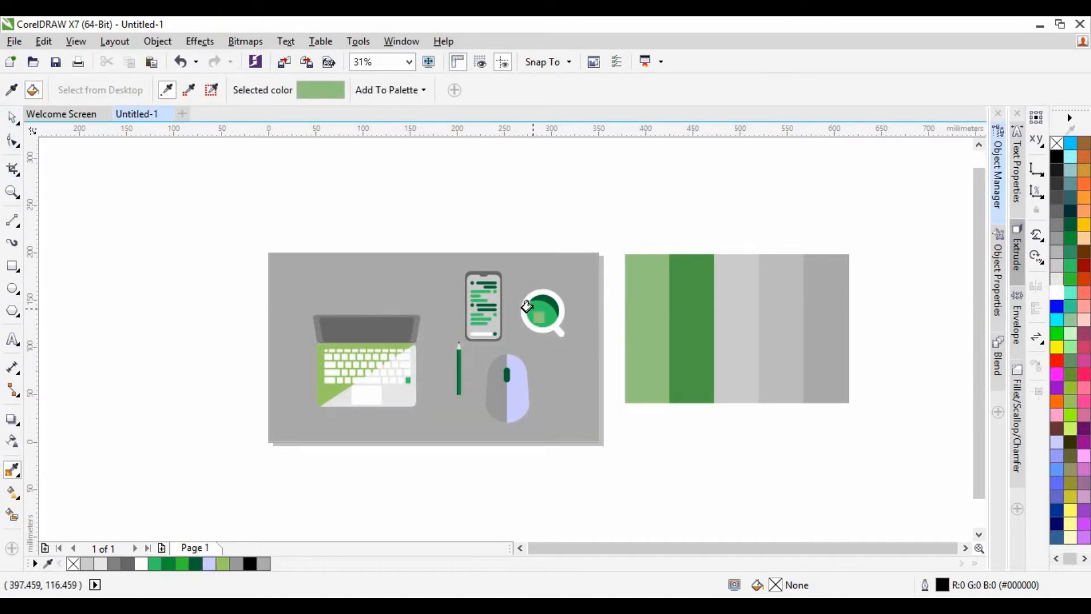
{"action": "left_click", "coordinate": [12, 90]}
{"action": "left_click", "coordinate": [687, 395]}
{"action": "scroll", "coordinate": [475, 387], "scroll_direction": "up", "scroll_amount": 4}
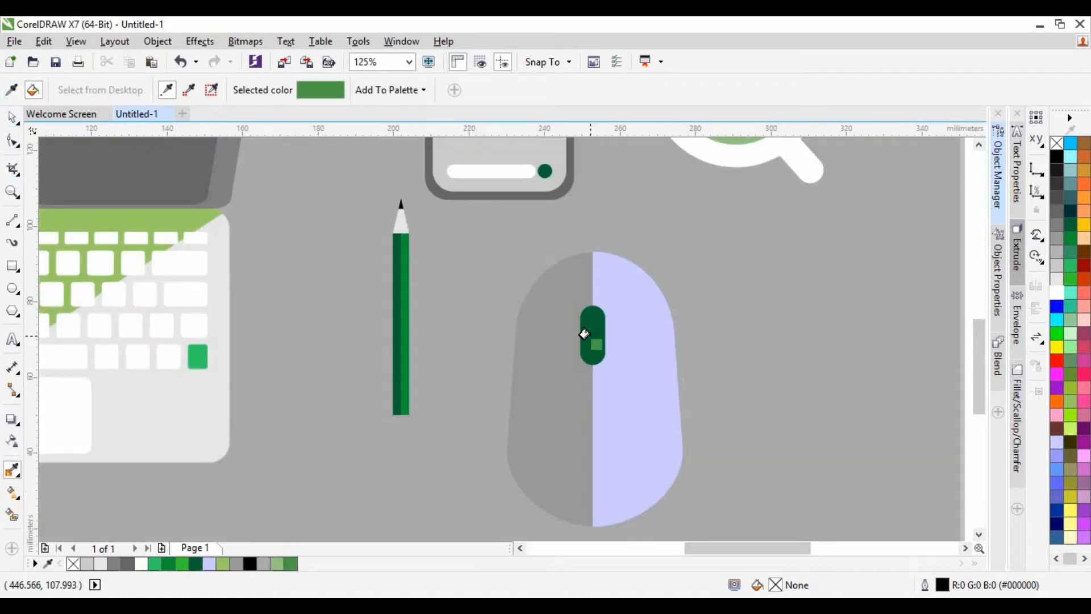
{"action": "scroll", "coordinate": [373, 376], "scroll_direction": "down", "scroll_amount": 4}
{"action": "scroll", "coordinate": [438, 377], "scroll_direction": "up", "scroll_amount": 4}
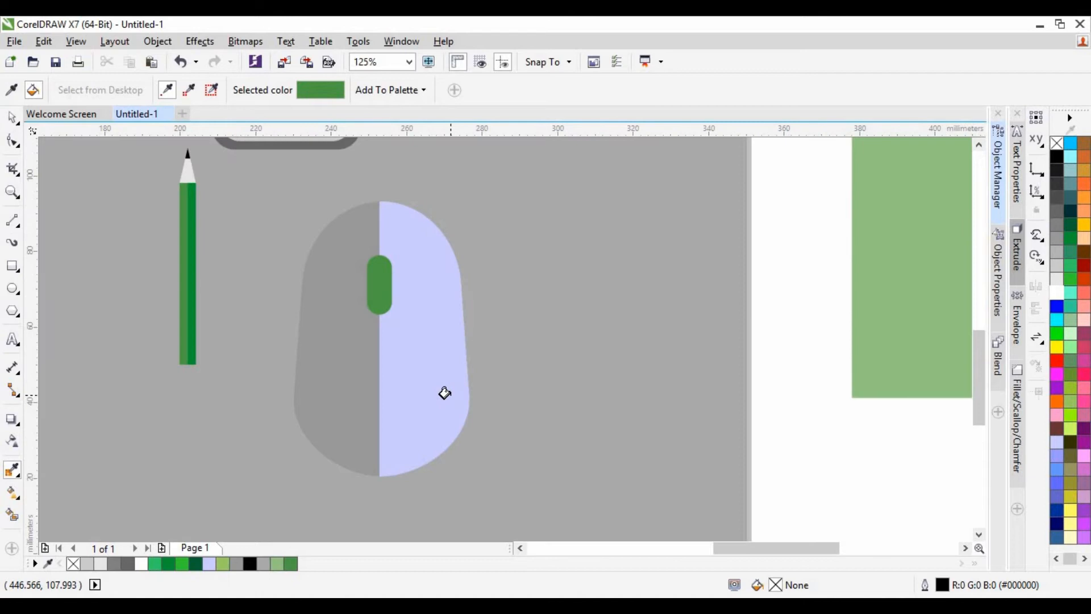
Step: Apply the sampled light green to the pencil's right half and the laptop's single green key
{"action": "left_click", "coordinate": [14, 90]}
{"action": "scroll", "coordinate": [136, 259], "scroll_direction": "down", "scroll_amount": 1}
{"action": "left_click", "coordinate": [333, 250]}
{"action": "scroll", "coordinate": [333, 250], "scroll_direction": "down", "scroll_amount": 1}
{"action": "scroll", "coordinate": [148, 272], "scroll_direction": "up", "scroll_amount": 4}
{"action": "left_click", "coordinate": [247, 257]}
{"action": "scroll", "coordinate": [249, 258], "scroll_direction": "down", "scroll_amount": 4}
{"action": "scroll", "coordinate": [142, 277], "scroll_direction": "up", "scroll_amount": 2}
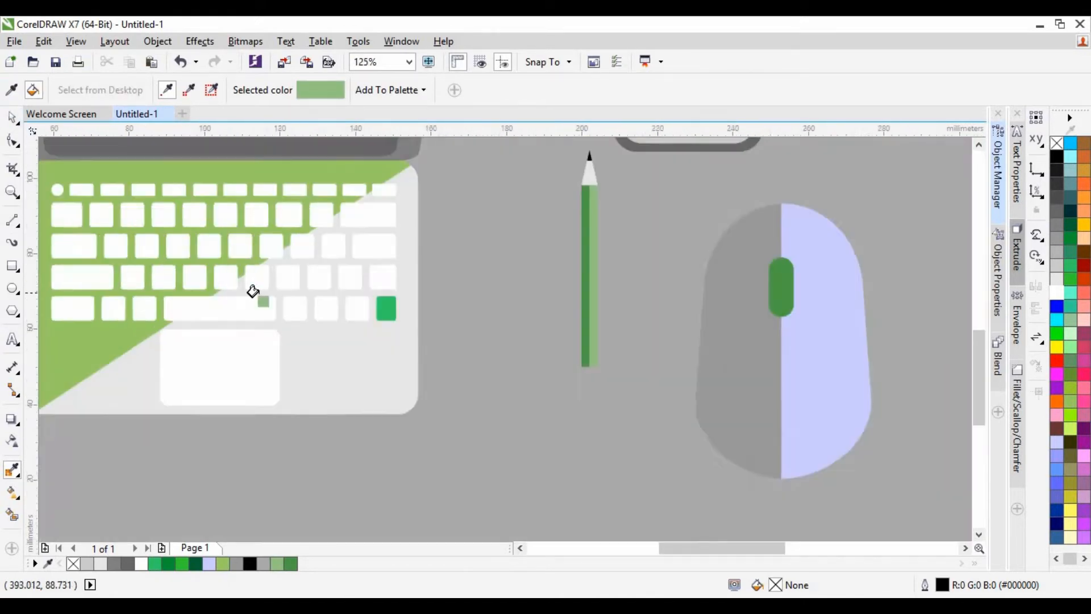
{"action": "scroll", "coordinate": [254, 293], "scroll_direction": "down", "scroll_amount": 1}
{"action": "scroll", "coordinate": [315, 308], "scroll_direction": "up", "scroll_amount": 2}
{"action": "left_click", "coordinate": [319, 285]}
{"action": "scroll", "coordinate": [319, 284], "scroll_direction": "down", "scroll_amount": 2}
{"action": "left_click", "coordinate": [14, 119]}
{"action": "scroll", "coordinate": [397, 420], "scroll_direction": "down", "scroll_amount": 1}
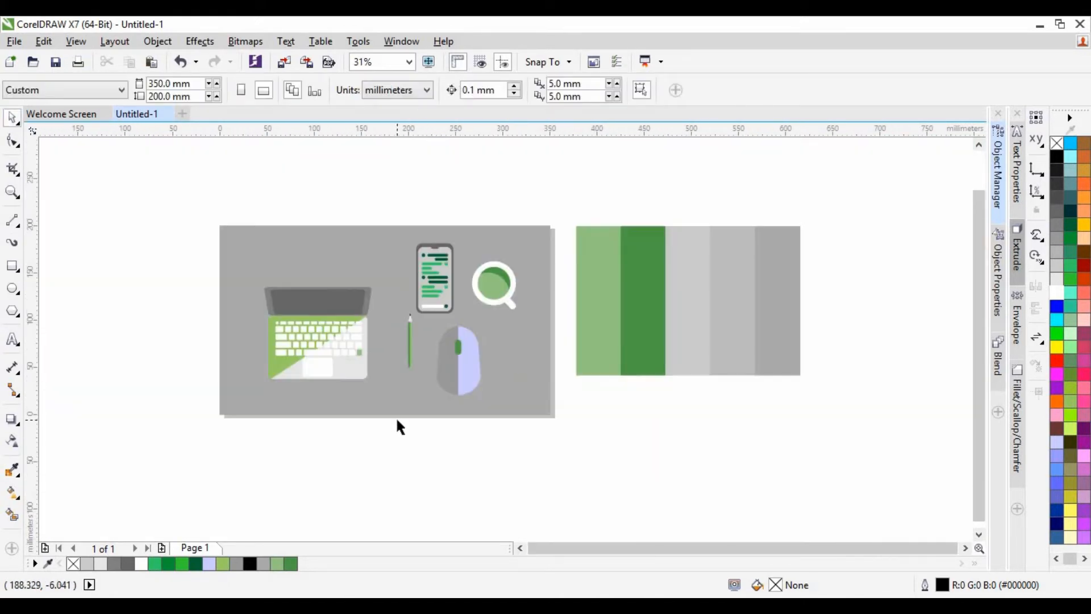
Step: Fill the mouse's right half with the palette's lightest gray and its left half with the middle gray
{"action": "left_click", "coordinate": [12, 469]}
{"action": "left_click", "coordinate": [687, 317]}
{"action": "left_click", "coordinate": [463, 361]}
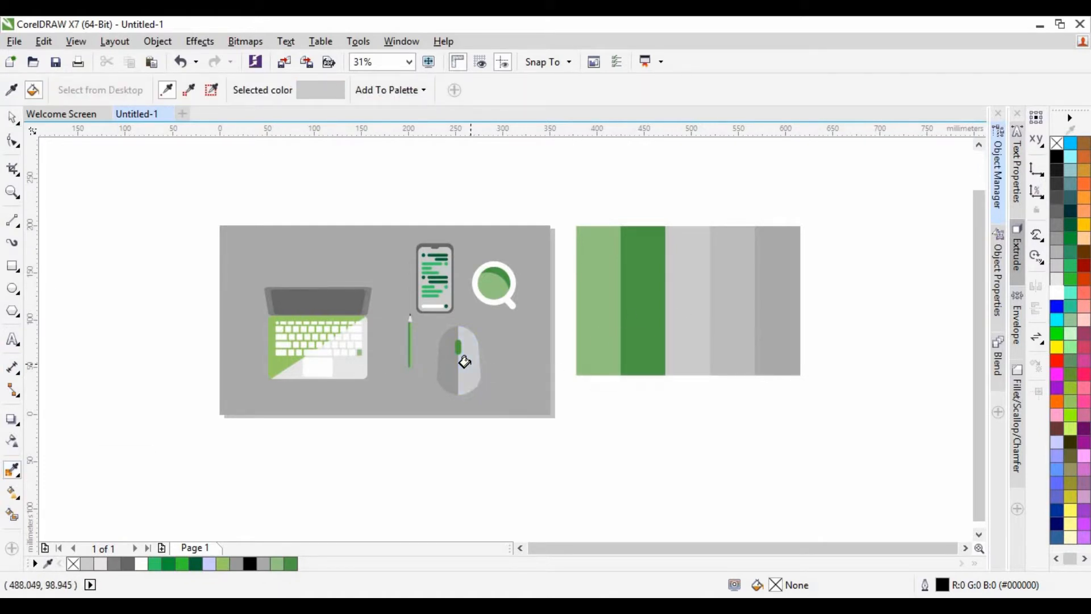
{"action": "left_click", "coordinate": [727, 318]}
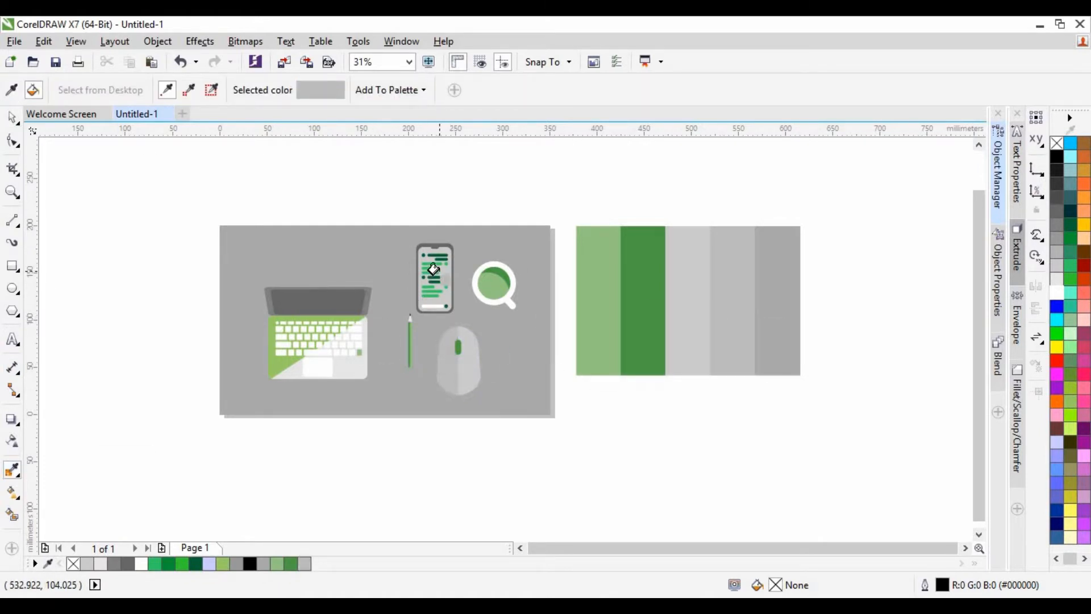
Step: Fill the phone's dark frame and notch with the palette's middle gray
{"action": "scroll", "coordinate": [434, 268], "scroll_direction": "up", "scroll_amount": 4}
{"action": "left_click", "coordinate": [436, 161]}
{"action": "scroll", "coordinate": [391, 244], "scroll_direction": "down", "scroll_amount": 4}
{"action": "scroll", "coordinate": [391, 244], "scroll_direction": "up", "scroll_amount": 4}
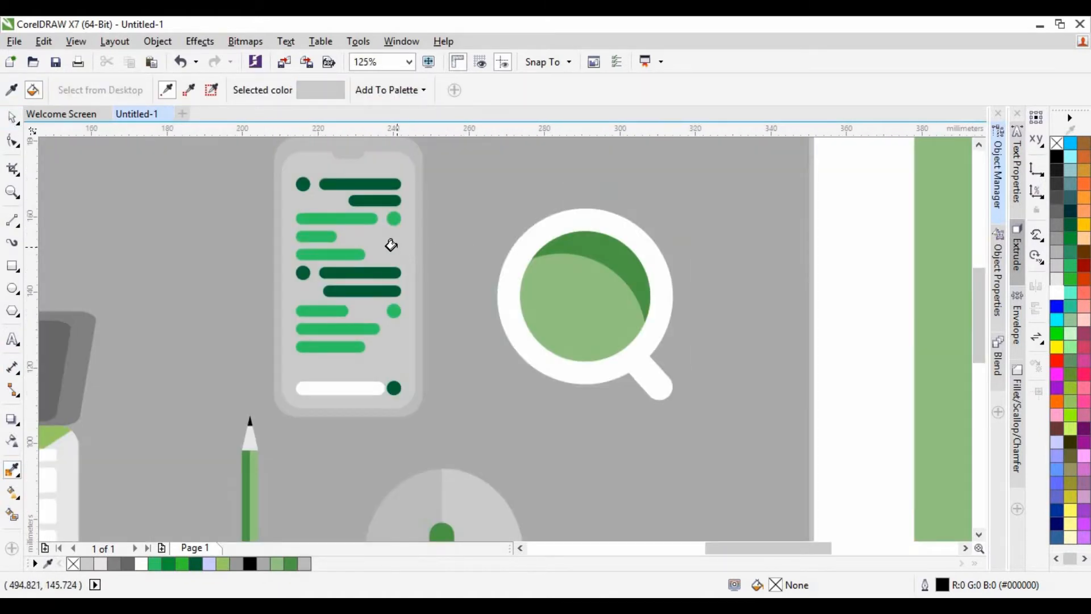
Step: Recolor the phone's chat rows with the cup's two greens, darker on the dark rows and lighter on the light rows
{"action": "left_click", "coordinate": [585, 250]}
{"action": "left_click", "coordinate": [357, 274]}
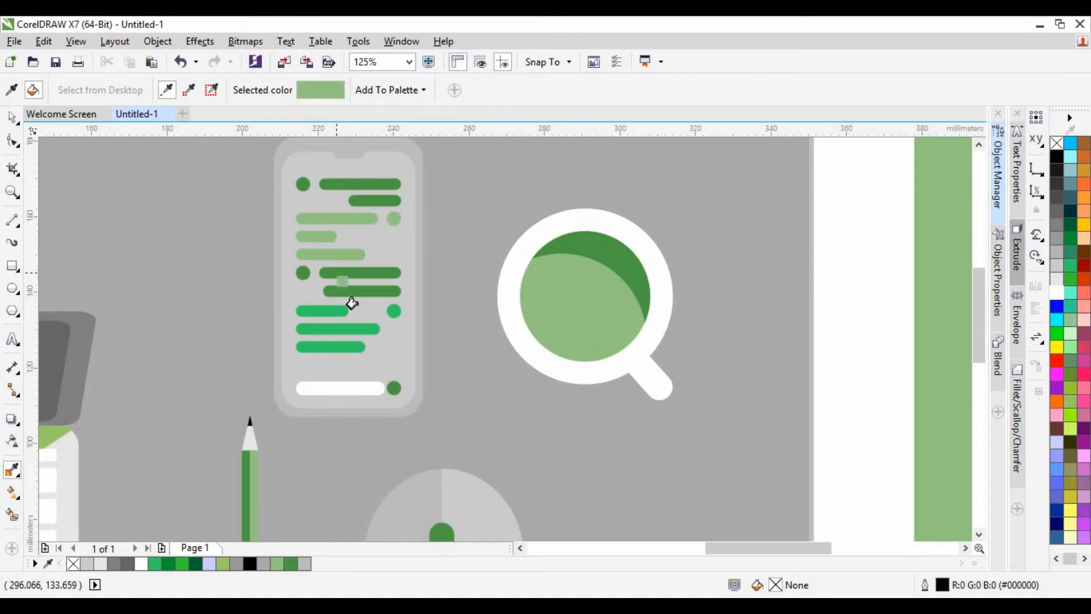
{"action": "scroll", "coordinate": [384, 300], "scroll_direction": "down", "scroll_amount": 4}
{"action": "key", "text": "space"}
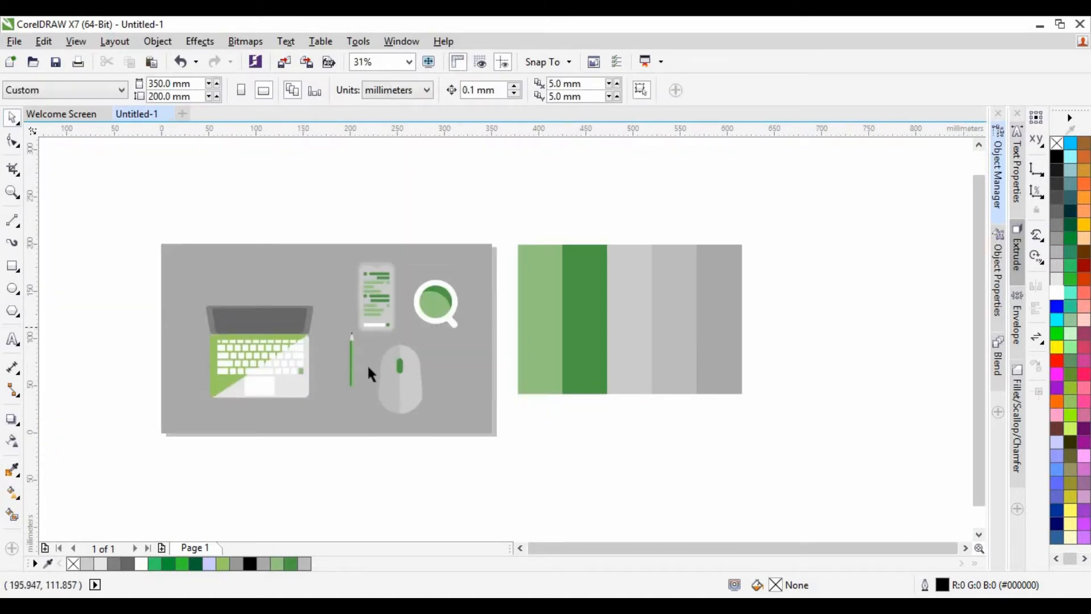
Step: Ungroup the pencil and fill only its wooden tip triangle with white
{"action": "scroll", "coordinate": [416, 313], "scroll_direction": "up", "scroll_amount": 1}
{"action": "scroll", "coordinate": [416, 312], "scroll_direction": "down", "scroll_amount": 1}
{"action": "scroll", "coordinate": [352, 340], "scroll_direction": "up", "scroll_amount": 3}
{"action": "left_click", "coordinate": [353, 334]}
{"action": "scroll", "coordinate": [411, 340], "scroll_direction": "down", "scroll_amount": 2}
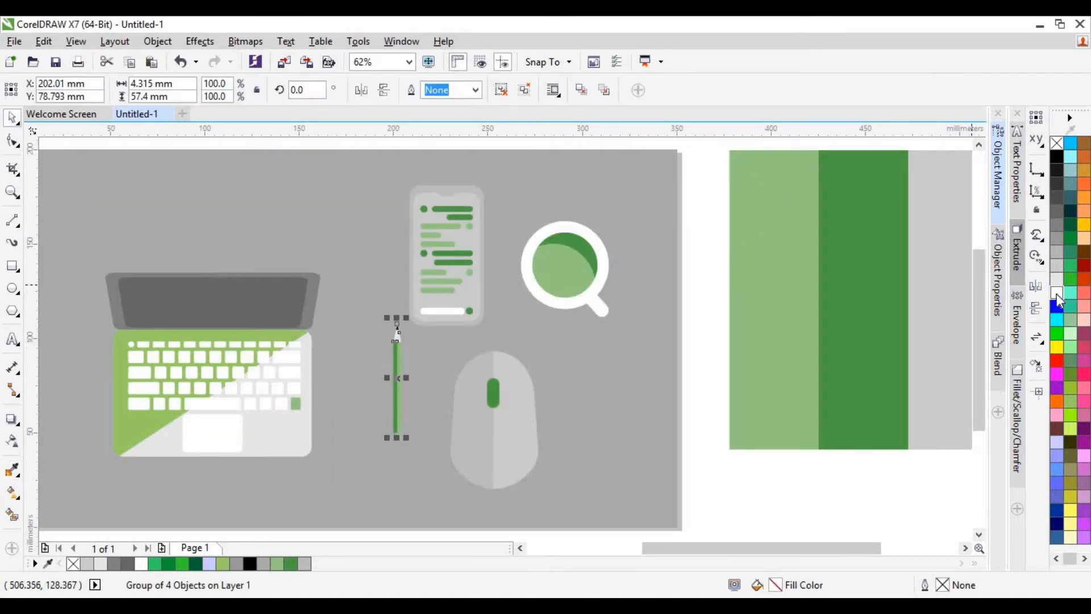
{"action": "left_click", "coordinate": [1056, 293]}
{"action": "key", "text": "ctrl+z"}
{"action": "left_click", "coordinate": [501, 90]}
{"action": "left_click", "coordinate": [411, 347]}
{"action": "scroll", "coordinate": [411, 348], "scroll_direction": "up", "scroll_amount": 2}
{"action": "left_click", "coordinate": [352, 292]}
{"action": "left_click", "coordinate": [1056, 293]}
{"action": "scroll", "coordinate": [373, 272], "scroll_direction": "down", "scroll_amount": 1}
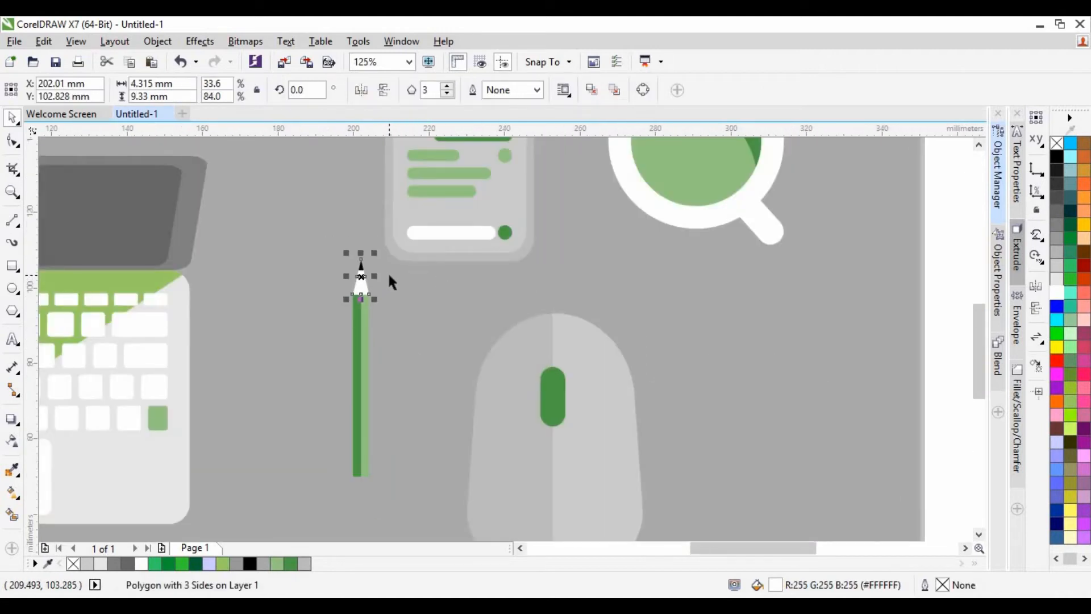
{"action": "scroll", "coordinate": [389, 281], "scroll_direction": "down", "scroll_amount": 1}
{"action": "key", "text": "Escape"}
Step: Fill the laptop base with the mouse's light gray and the base's green section with the middle gray
{"action": "scroll", "coordinate": [267, 329], "scroll_direction": "up", "scroll_amount": 1}
{"action": "left_click", "coordinate": [12, 469]}
{"action": "left_click", "coordinate": [836, 409]}
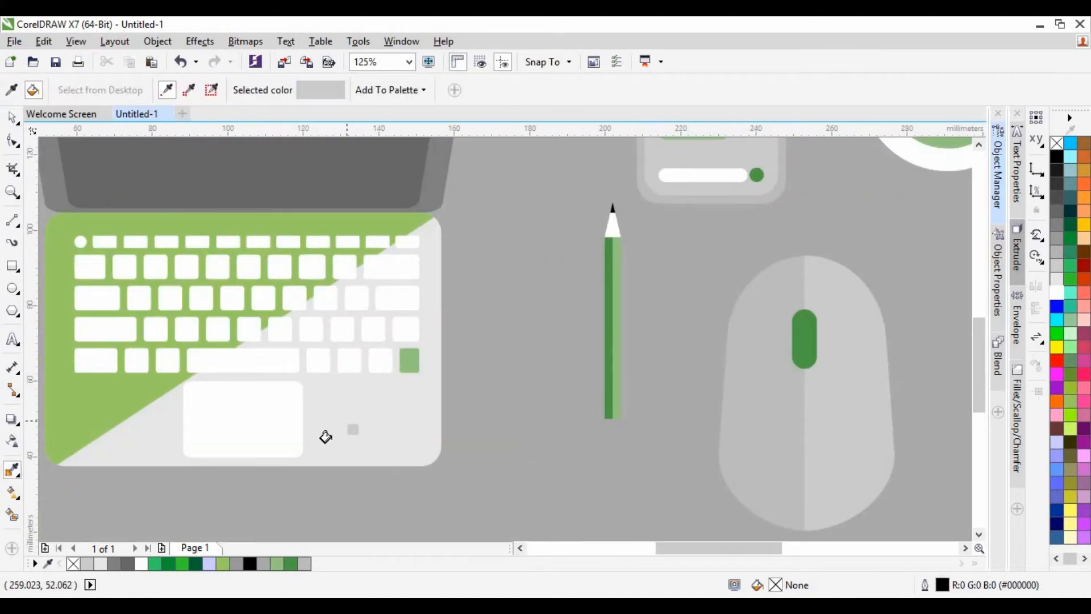
{"action": "left_click", "coordinate": [327, 427]}
{"action": "left_click", "coordinate": [70, 409]}
{"action": "scroll", "coordinate": [227, 449], "scroll_direction": "down", "scroll_amount": 1}
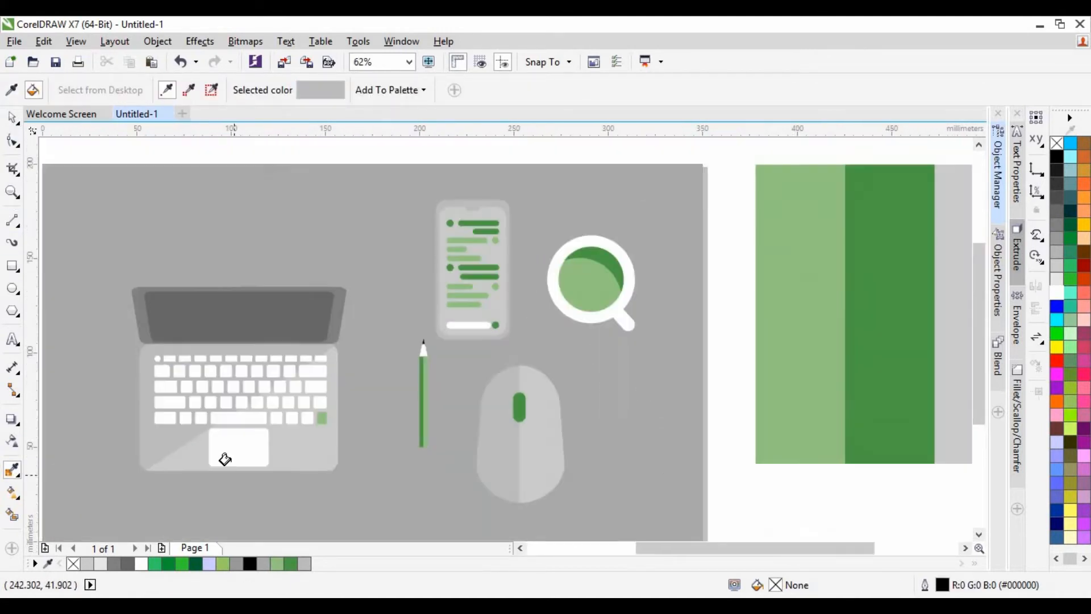
Step: Fill the laptop lid's frame with the middle gray and its screen with the light gray
{"action": "scroll", "coordinate": [137, 332], "scroll_direction": "up", "scroll_amount": 1}
{"action": "left_click", "coordinate": [479, 519]}
{"action": "left_click", "coordinate": [273, 314]}
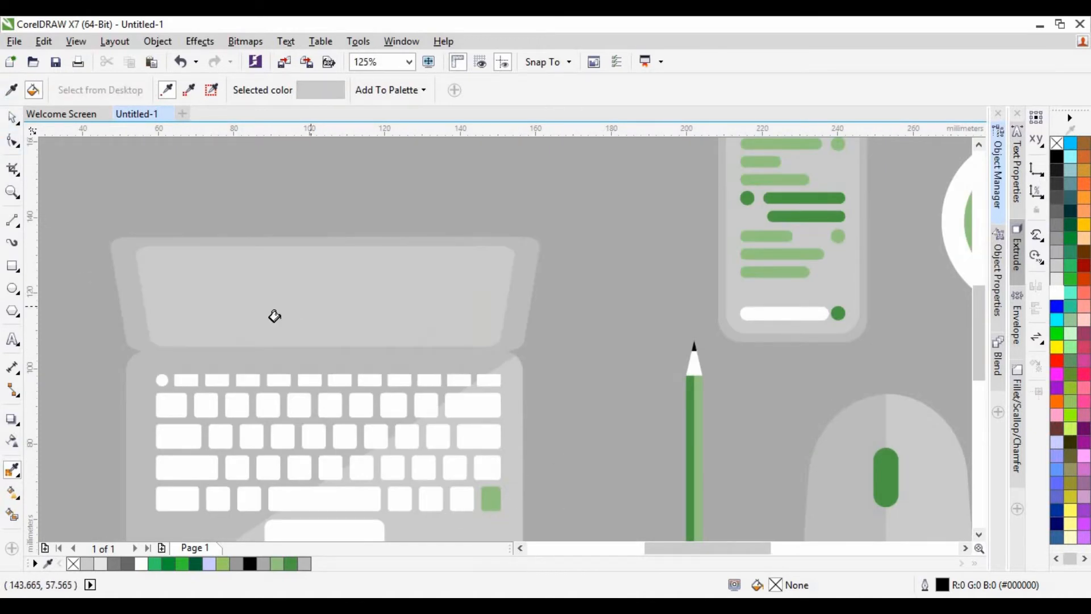
{"action": "scroll", "coordinate": [278, 314], "scroll_direction": "down", "scroll_amount": 1}
{"action": "key", "text": "space"}
{"action": "scroll", "coordinate": [337, 463], "scroll_direction": "down", "scroll_amount": 1}
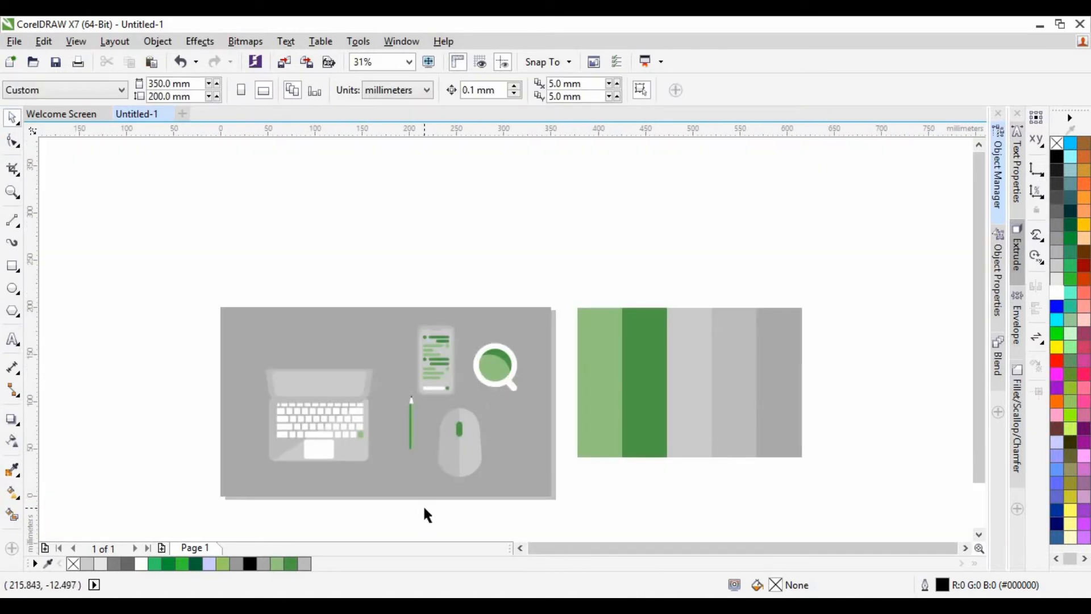
{"action": "left_click", "coordinate": [223, 321]}
{"action": "scroll", "coordinate": [461, 460], "scroll_direction": "up", "scroll_amount": 1}
{"action": "scroll", "coordinate": [461, 461], "scroll_direction": "down", "scroll_amount": 1}
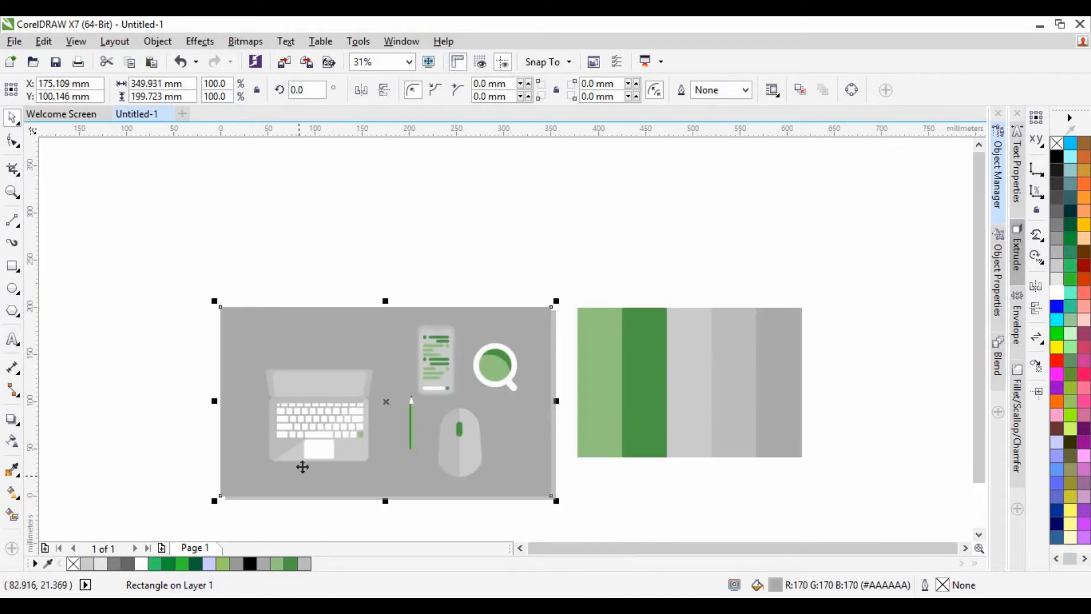
{"action": "scroll", "coordinate": [326, 463], "scroll_direction": "up", "scroll_amount": 1}
{"action": "scroll", "coordinate": [326, 462], "scroll_direction": "down", "scroll_amount": 1}
{"action": "left_click", "coordinate": [648, 486]}
{"action": "left_click", "coordinate": [14, 471]}
{"action": "left_click", "coordinate": [772, 397]}
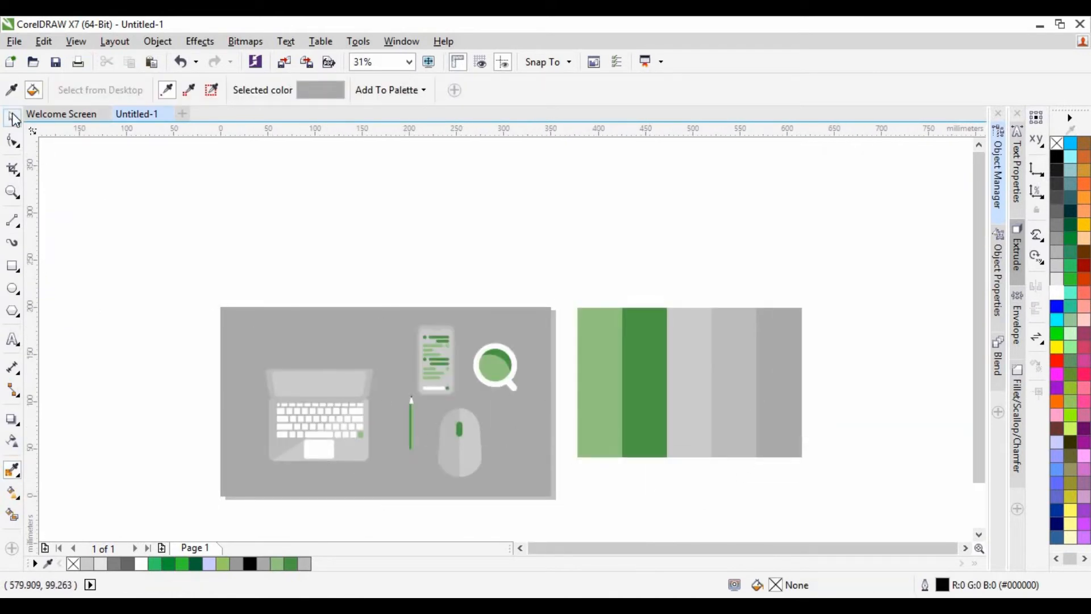
Step: Delete the imported color palette image beside the page
{"action": "left_click", "coordinate": [13, 117]}
{"action": "left_click", "coordinate": [637, 357]}
{"action": "key", "text": "Delete"}
Step: Duplicate the background rectangle as an unfilled, black hairline frame and scale it about its center to 81.1%, about 283.7 by 161.9 mm
{"action": "scroll", "coordinate": [390, 444], "scroll_direction": "up", "scroll_amount": 1}
{"action": "left_click", "coordinate": [409, 62]}
{"action": "left_click", "coordinate": [375, 102]}
{"action": "left_click", "coordinate": [427, 224]}
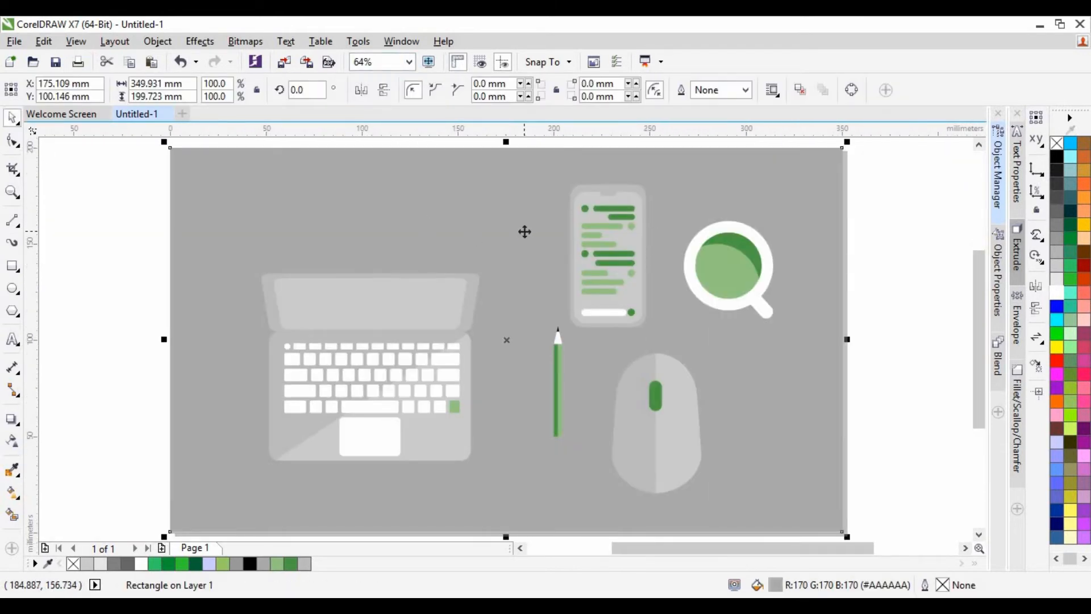
{"action": "key", "text": "plus"}
{"action": "left_click", "coordinate": [1056, 143]}
{"action": "right_click", "coordinate": [1056, 156]}
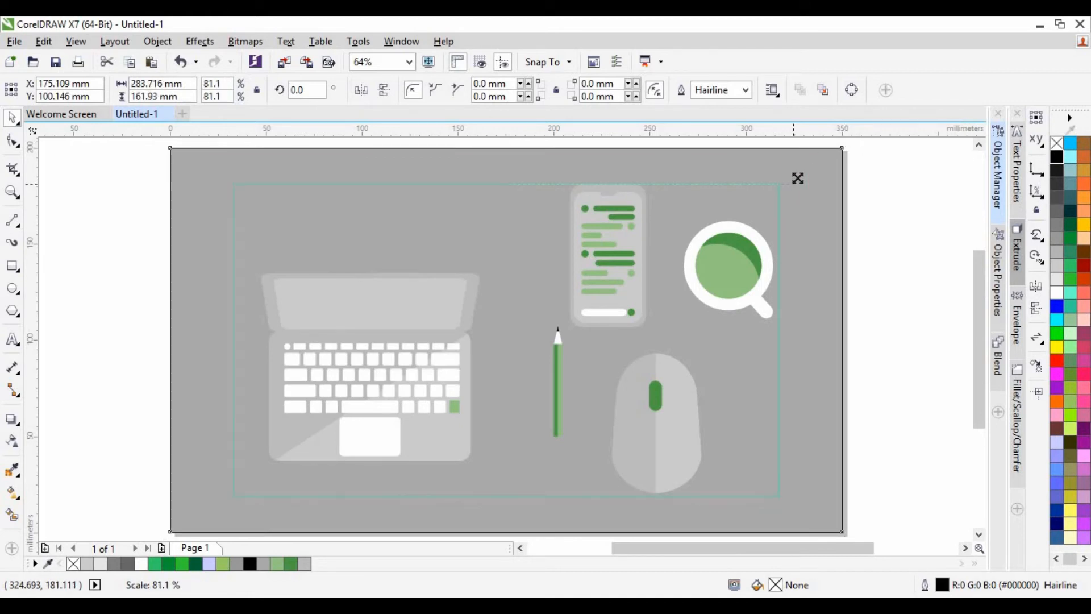
{"action": "left_click_drag", "start_coordinate": [798, 178], "coordinate": [798, 178]}
{"action": "left_click", "coordinate": [155, 258]}
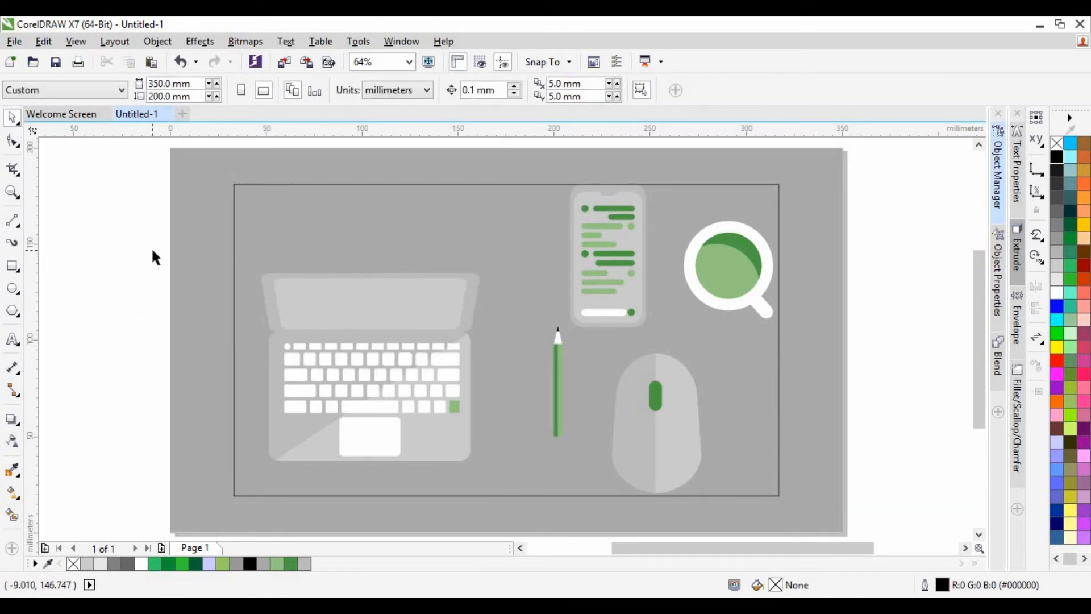
Step: Group the laptop's objects, and group the phone's objects separately
{"action": "left_click_drag", "start_coordinate": [503, 481], "coordinate": [501, 479]}
{"action": "key", "text": "ctrl+g"}
{"action": "left_click", "coordinate": [570, 147]}
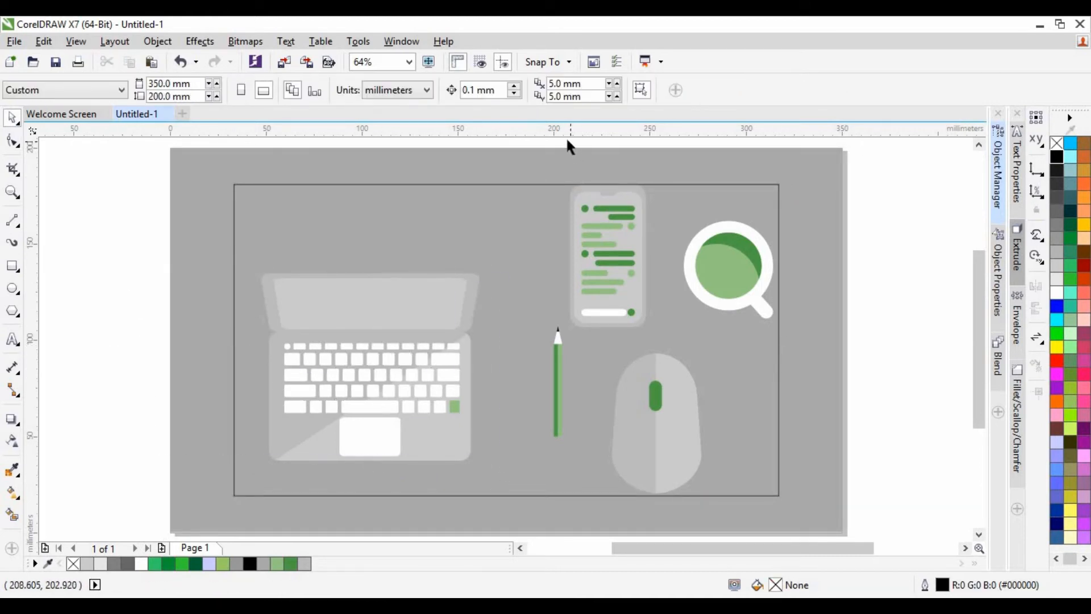
{"action": "left_click_drag", "start_coordinate": [663, 344], "coordinate": [662, 344]}
{"action": "left_click", "coordinate": [693, 90]}
{"action": "left_click", "coordinate": [883, 219]}
Step: Group the parts of the cup, the mouse and the pencil, each as a separate group
{"action": "left_click_drag", "start_coordinate": [890, 205], "coordinate": [594, 509]}
{"action": "left_click", "coordinate": [692, 90]}
{"action": "left_click", "coordinate": [896, 246]}
{"action": "left_click", "coordinate": [692, 90]}
{"action": "left_click", "coordinate": [575, 540]}
{"action": "left_click_drag", "start_coordinate": [537, 330], "coordinate": [536, 325]}
{"action": "key", "text": "ctrl+g"}
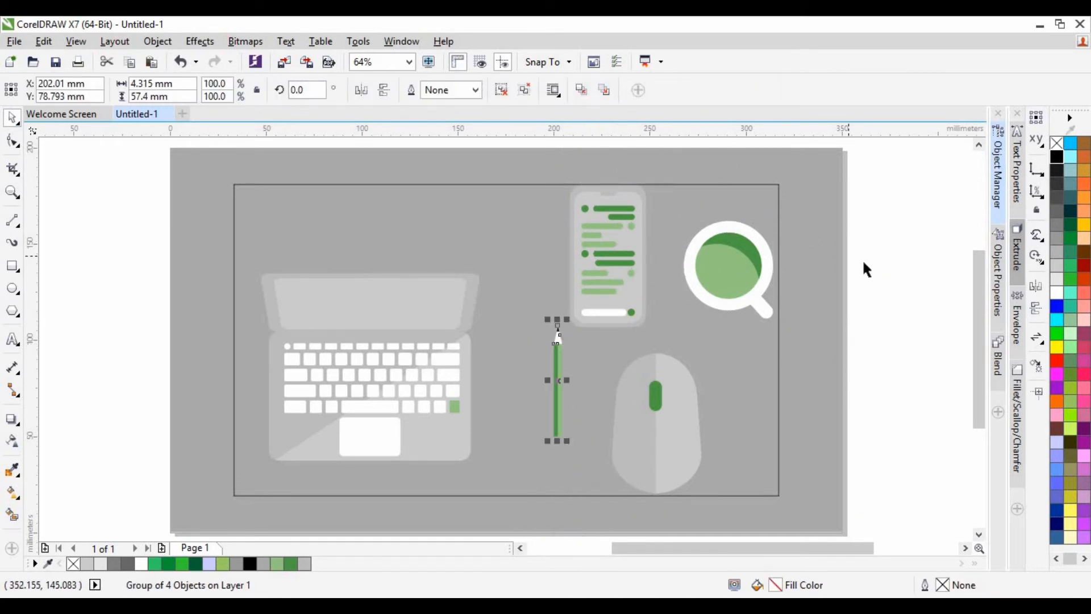
Step: Enlarge the laptop to about 127.8 by 109.4 mm against the frame's left edge and center it vertically on the page
{"action": "left_click", "coordinate": [370, 365]}
{"action": "left_click_drag", "start_coordinate": [383, 360], "coordinate": [358, 357]}
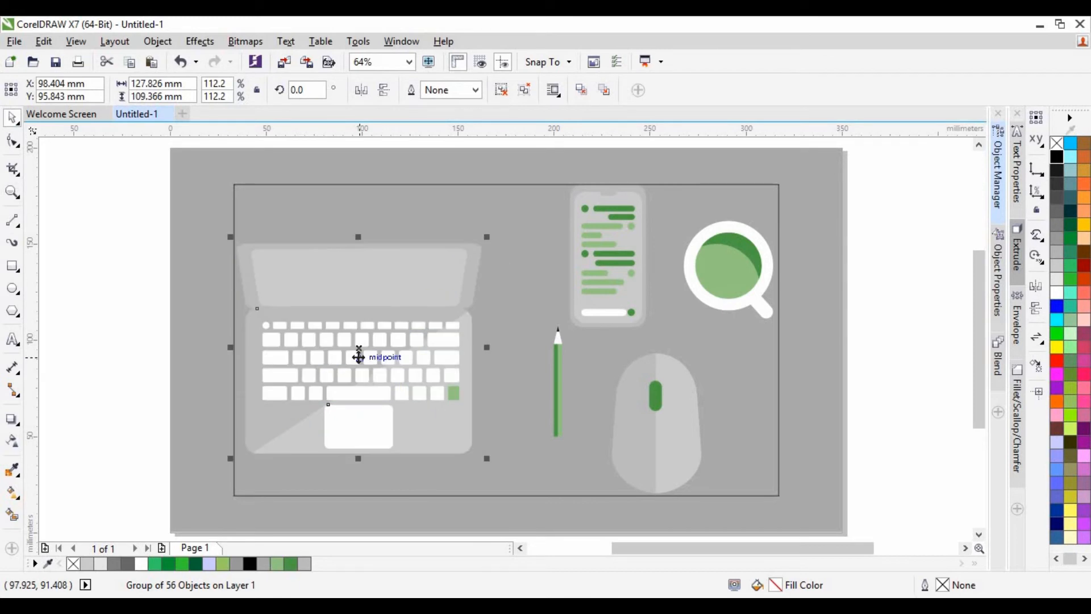
{"action": "left_click", "coordinate": [158, 41]}
{"action": "left_click", "coordinate": [119, 319]}
{"action": "left_click", "coordinate": [119, 319]}
Step: Scale the phone to 67.6%, rotate it about 20.6 degrees and shift it toward the laptop
{"action": "left_click", "coordinate": [608, 256]}
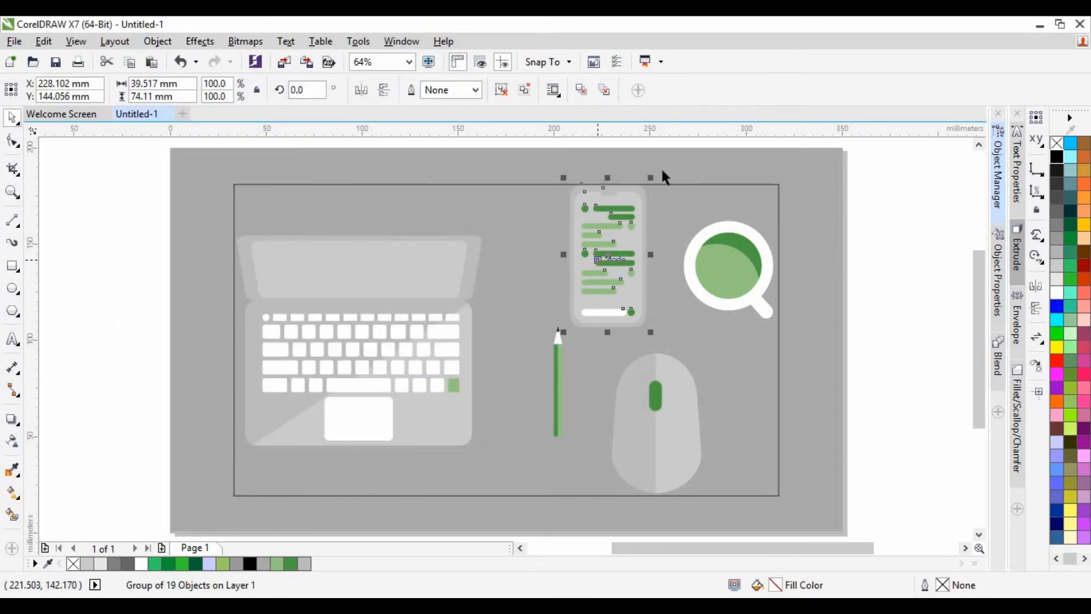
{"action": "left_click_drag", "start_coordinate": [662, 173], "coordinate": [627, 224]}
{"action": "left_click_drag", "start_coordinate": [647, 328], "coordinate": [650, 325]}
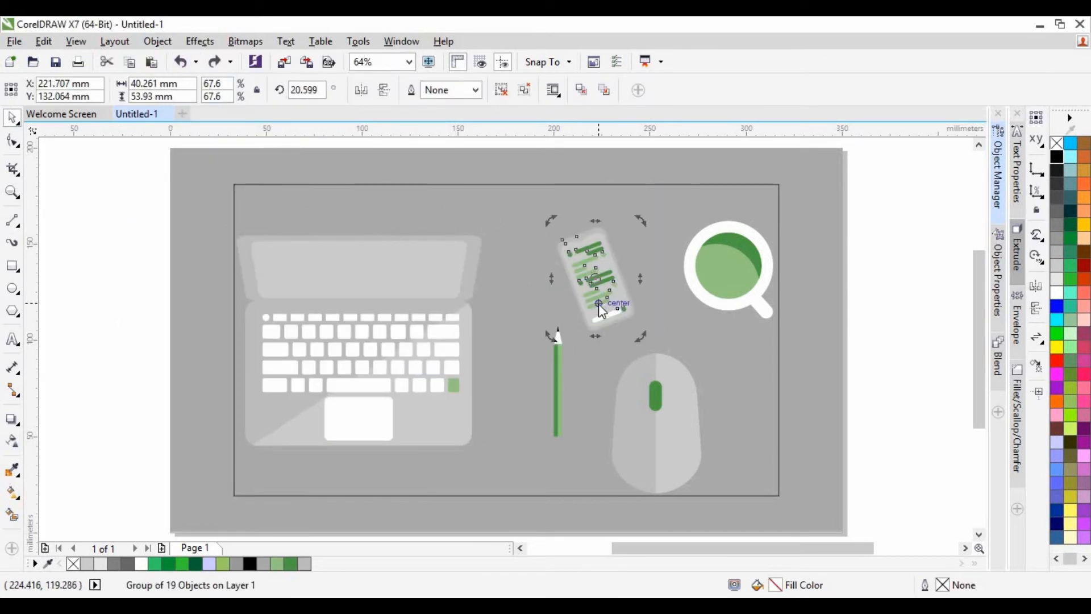
{"action": "left_click_drag", "start_coordinate": [597, 280], "coordinate": [573, 272]}
{"action": "left_click", "coordinate": [891, 275]}
Step: Shrink the cup to about 34.4 by 37.9 mm and move it slightly up inside the frame's upper right corner
{"action": "left_click", "coordinate": [755, 295]}
{"action": "left_click_drag", "start_coordinate": [773, 221], "coordinate": [761, 234]}
{"action": "mouse_move", "coordinate": [721, 271]}
{"action": "left_mouse_down"}
{"action": "mouse_move", "coordinate": [696, 265]}
{"action": "mouse_move", "coordinate": [715, 250]}
{"action": "left_mouse_up"}
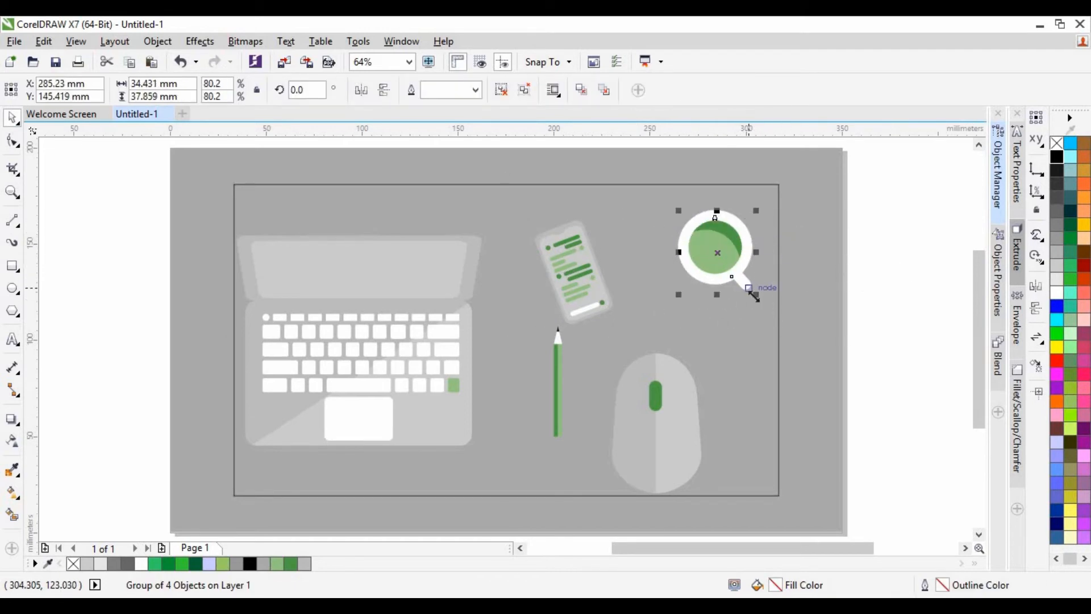
Step: Delete the black hairline guide frame around the objects
{"action": "left_click", "coordinate": [753, 292]}
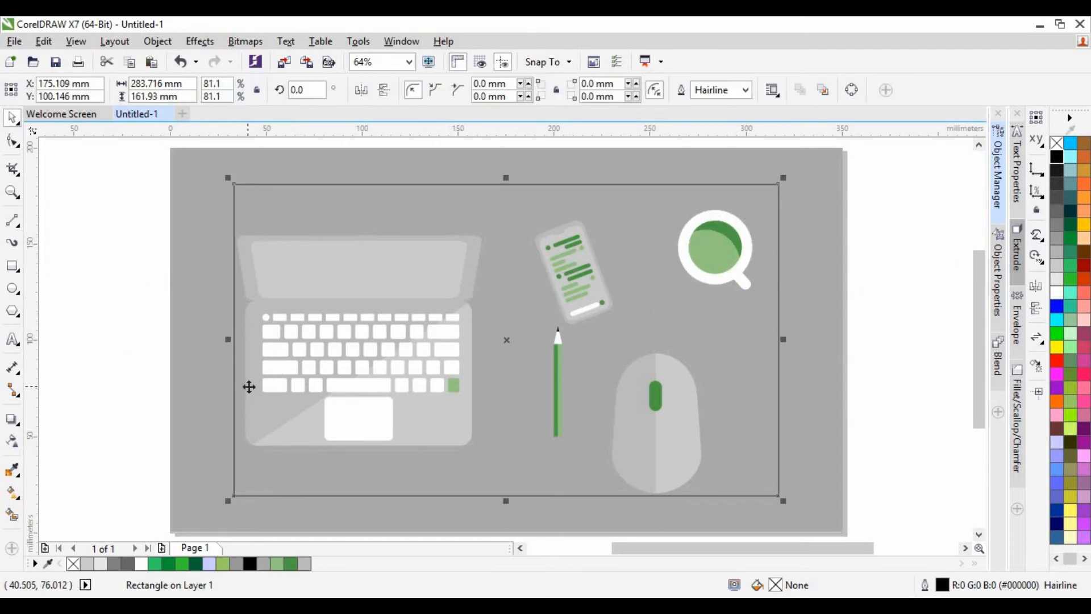
{"action": "key", "text": "Delete"}
Step: Enlarge the laptop to about 146.8 by 125.6 mm and center it vertically on the page
{"action": "left_click", "coordinate": [441, 270]}
{"action": "left_click_drag", "start_coordinate": [488, 229], "coordinate": [532, 199]}
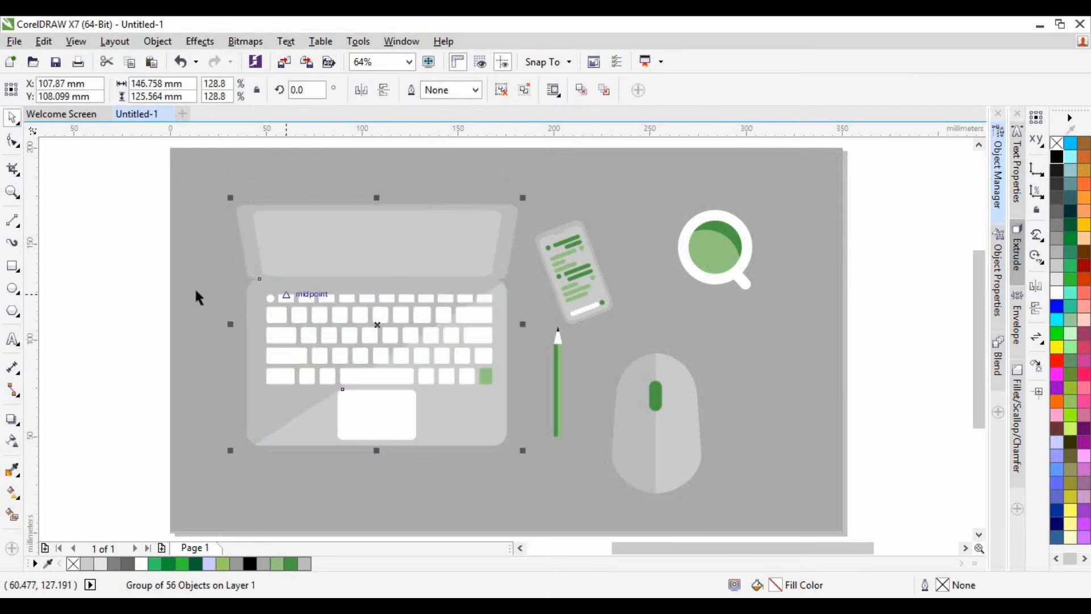
{"action": "left_click", "coordinate": [156, 41]}
{"action": "mouse_move", "coordinate": [214, 222]}
{"action": "left_click", "coordinate": [432, 369]}
{"action": "left_click", "coordinate": [97, 338]}
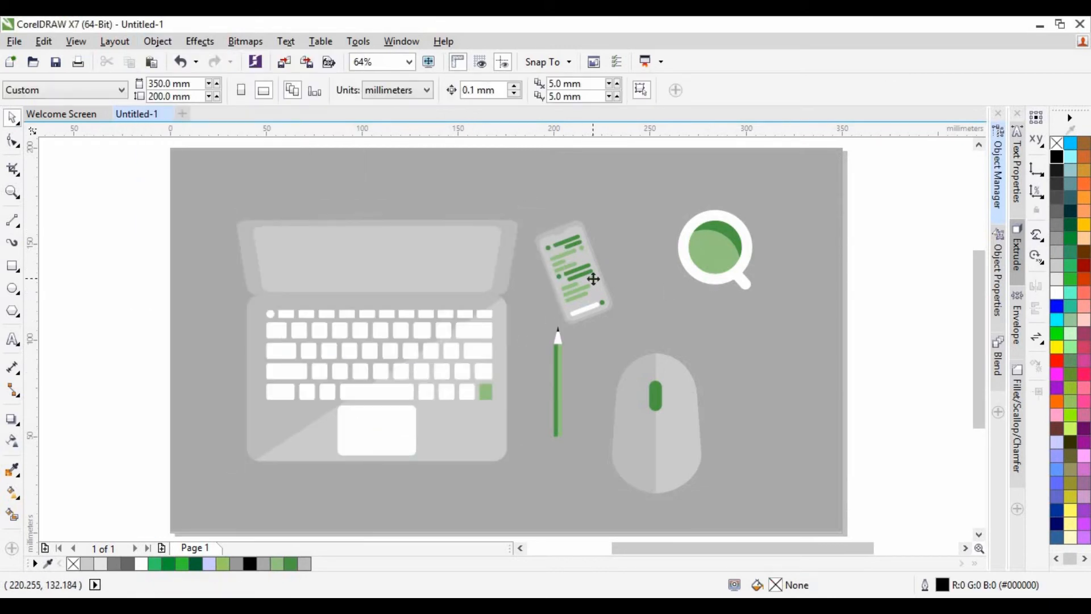
Step: Shift the phone slightly right and shrink the mouse to about 28.6 by 44.7 mm, placing it below the cup
{"action": "left_click_drag", "start_coordinate": [591, 278], "coordinate": [619, 279]}
{"action": "left_click", "coordinate": [679, 416]}
{"action": "left_click_drag", "start_coordinate": [704, 352], "coordinate": [672, 401]}
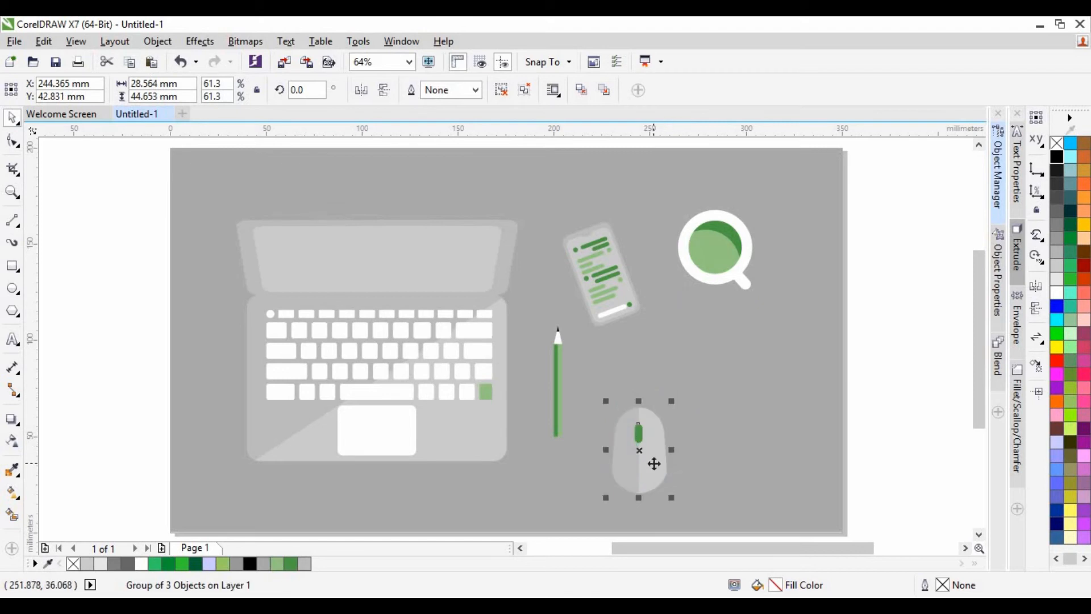
{"action": "left_click_drag", "start_coordinate": [700, 436], "coordinate": [709, 436]}
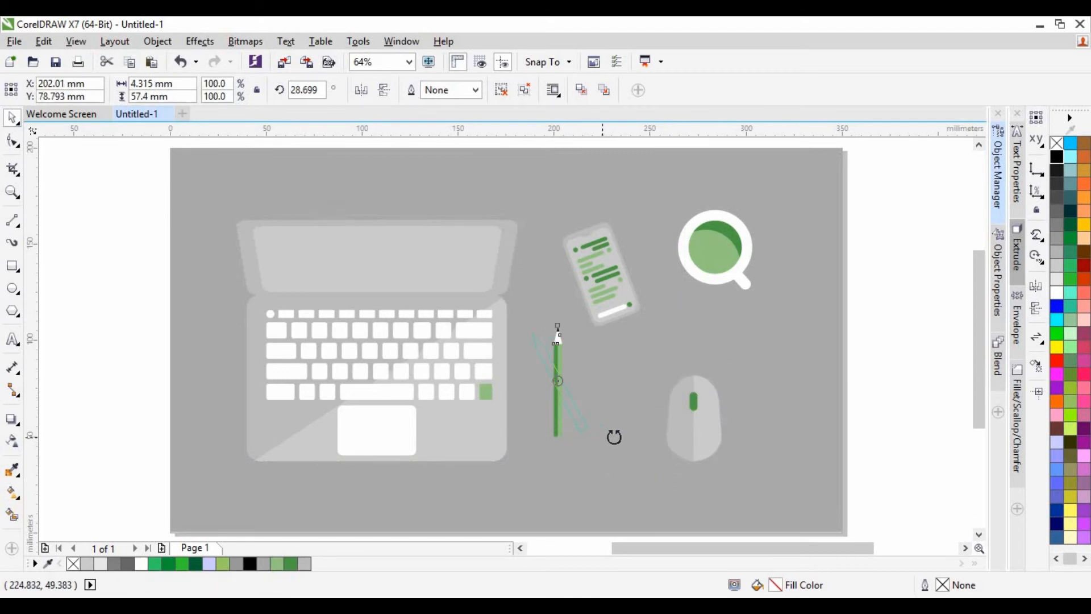
Step: Tilt the pencil counterclockwise, place it between the laptop and the mouse, and nudge the mouse slightly right
{"action": "left_click_drag", "start_coordinate": [614, 436], "coordinate": [615, 437]}
{"action": "left_click_drag", "start_coordinate": [701, 445], "coordinate": [700, 426]}
{"action": "left_click_drag", "start_coordinate": [579, 426], "coordinate": [599, 425]}
{"action": "key", "text": "Escape"}
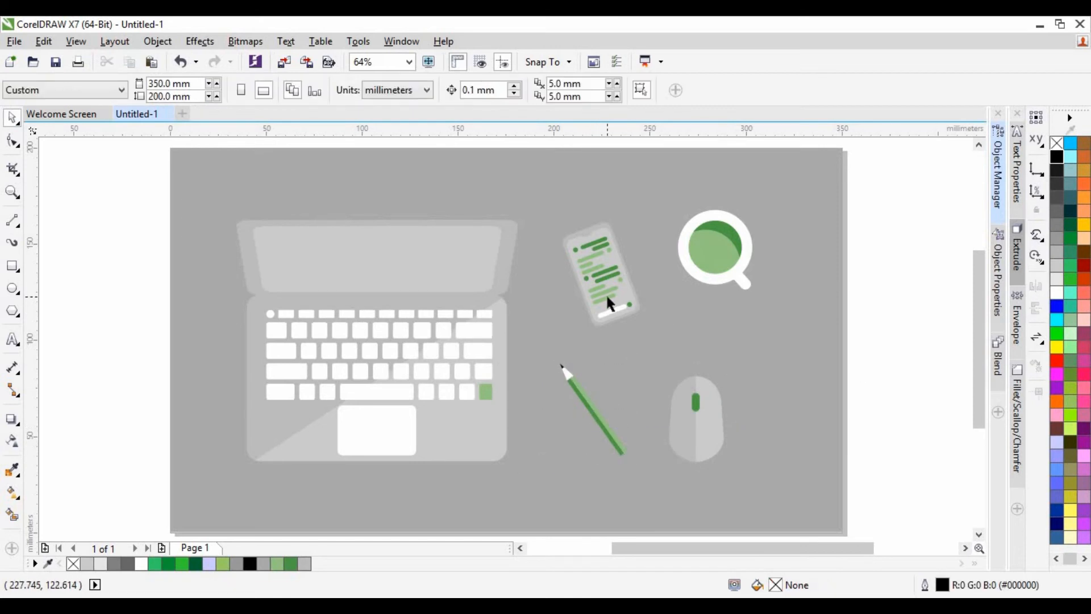
Step: Reduce the phone's tilt a little and shift it slightly right and down
{"action": "double_click", "coordinate": [606, 293]}
{"action": "left_click_drag", "start_coordinate": [644, 330], "coordinate": [630, 316]}
{"action": "left_click", "coordinate": [705, 272]}
Step: Add a smaller, centered, unfilled hairline copy of the page-sized rectangle as a guide frame around the objects
{"action": "left_click", "coordinate": [816, 236]}
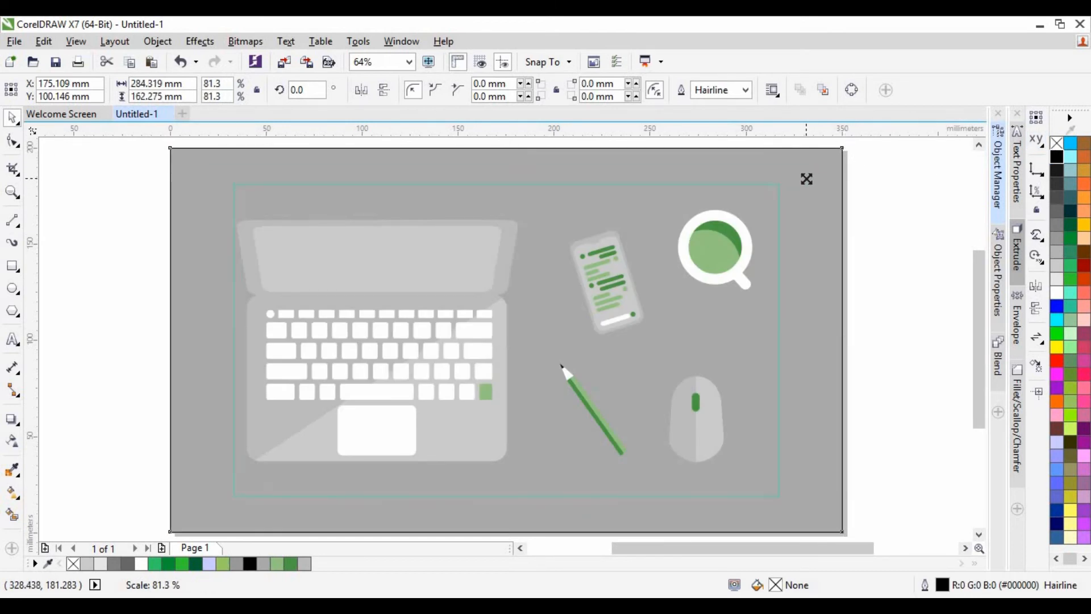
{"action": "left_click_drag", "start_coordinate": [812, 174], "coordinate": [812, 174]}
{"action": "key", "text": "Escape"}
Step: Move the laptop left toward the guide frame's edge and try enlarging it to about 154.3 by 132 mm
{"action": "left_click_drag", "start_coordinate": [349, 350], "coordinate": [341, 350]}
{"action": "left_click_drag", "start_coordinate": [515, 213], "coordinate": [532, 201]}
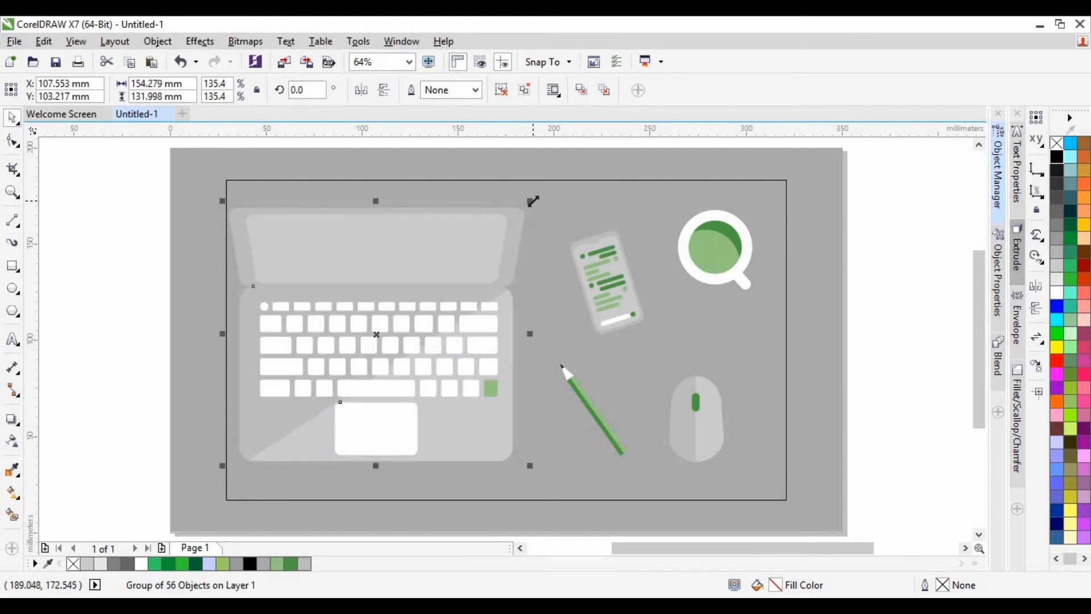
Step: Group the cup's four objects, shrink the cup to about 31.9 by 34.5 mm and move it left toward the phone
{"action": "left_click", "coordinate": [737, 271]}
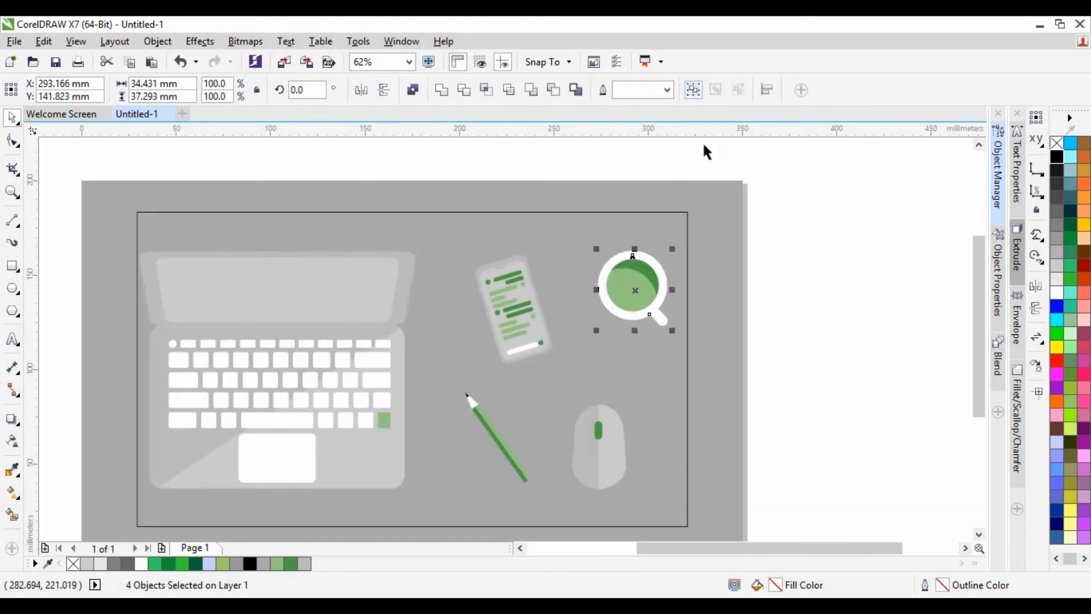
{"action": "key", "text": "ctrl+g"}
{"action": "left_click", "coordinate": [704, 149]}
{"action": "left_click", "coordinate": [633, 302]}
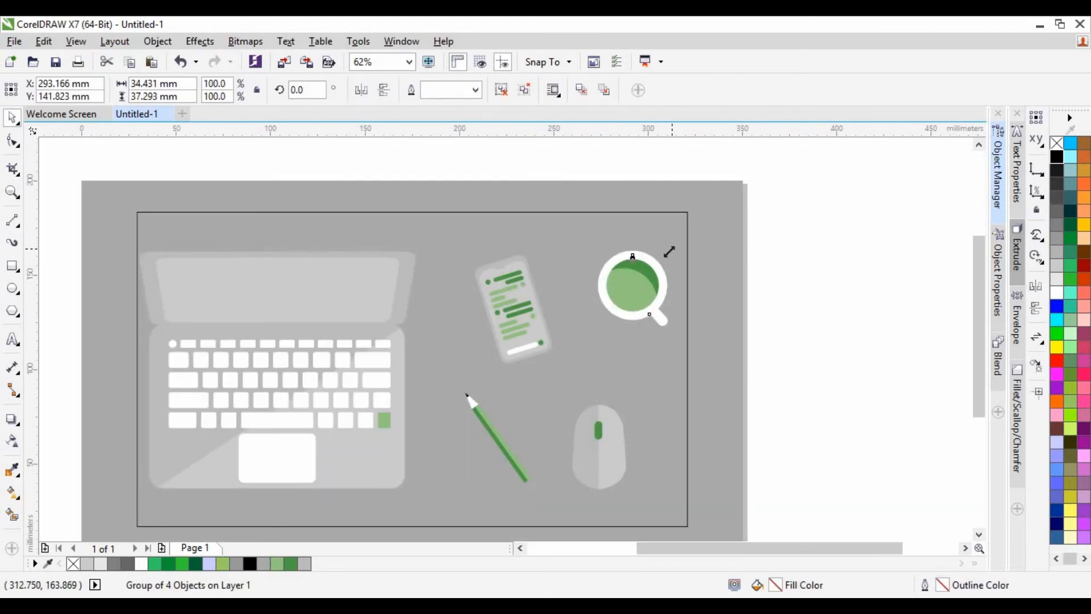
{"action": "left_click_drag", "start_coordinate": [669, 251], "coordinate": [660, 262]}
{"action": "scroll", "coordinate": [613, 308], "scroll_direction": "up", "scroll_amount": 5}
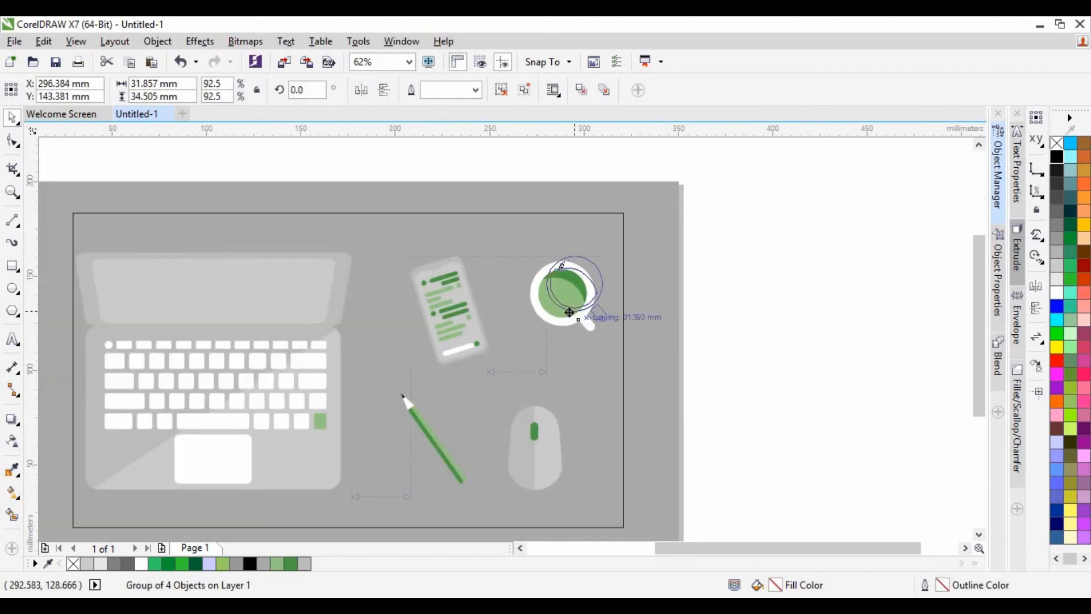
{"action": "left_click_drag", "start_coordinate": [569, 312], "coordinate": [594, 319]}
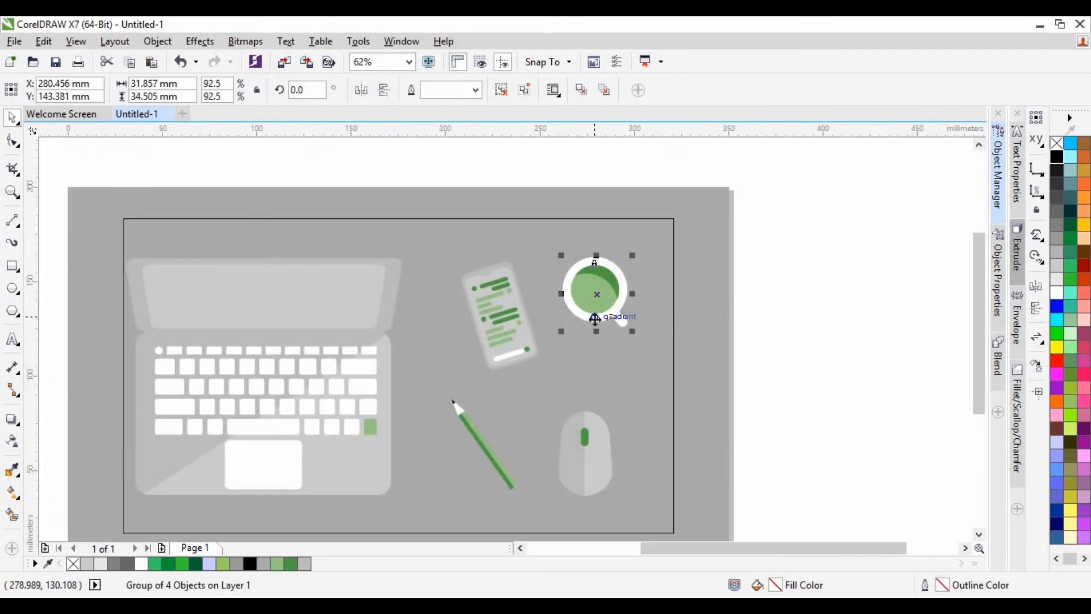
Step: Remove the hairline guide frame and shift the phone slightly left and down
{"action": "left_click", "coordinate": [515, 338]}
{"action": "left_click", "coordinate": [887, 326]}
{"action": "left_click", "coordinate": [502, 339]}
{"action": "left_click_drag", "start_coordinate": [501, 338], "coordinate": [495, 339]}
Step: Move the mouse and the pencil slightly left to even out the spacing between the objects
{"action": "left_click", "coordinate": [581, 460]}
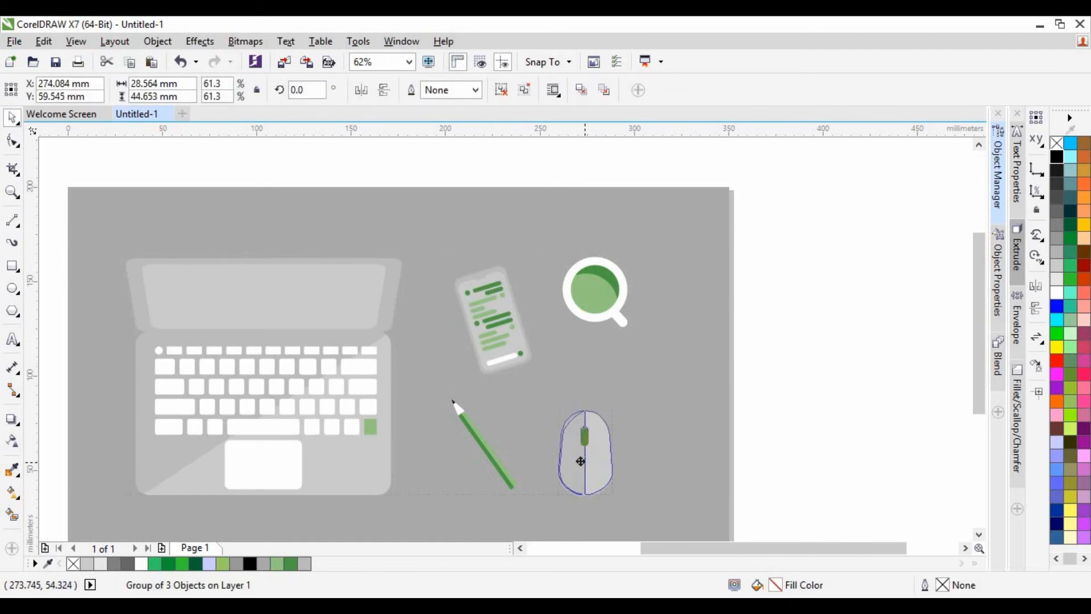
{"action": "left_click_drag", "start_coordinate": [580, 460], "coordinate": [573, 461]}
{"action": "left_click", "coordinate": [805, 406]}
{"action": "left_click_drag", "start_coordinate": [496, 461], "coordinate": [487, 462]}
{"action": "left_click", "coordinate": [816, 384]}
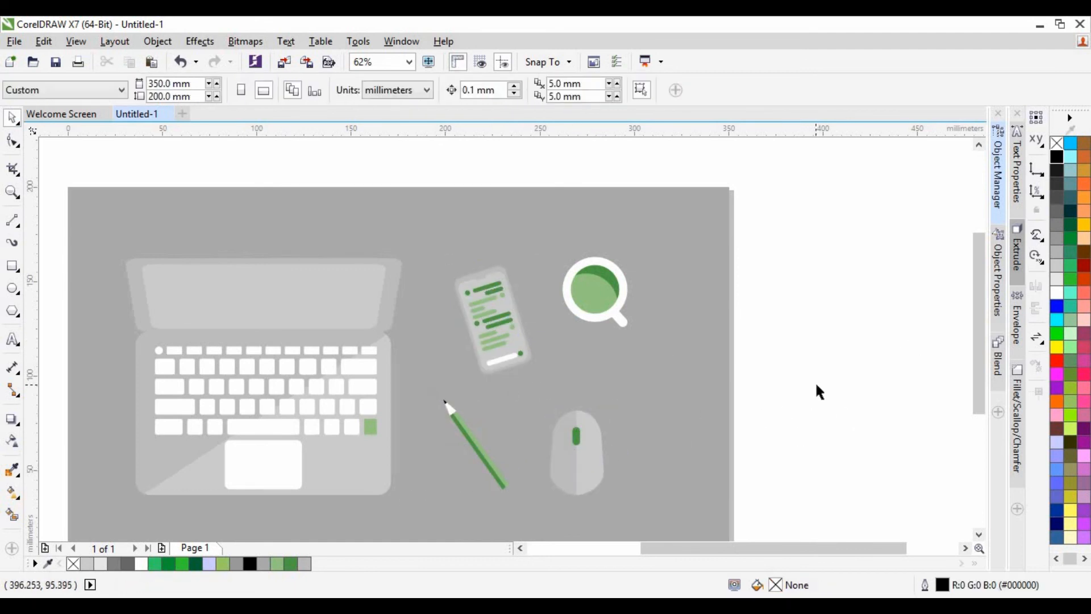
Step: Group the laptop, phone, cup, pencil and mouse, and center the group on the page
{"action": "scroll", "coordinate": [818, 382], "scroll_direction": "down", "scroll_amount": 1}
{"action": "left_click_drag", "start_coordinate": [818, 302], "coordinate": [324, 455]}
{"action": "scroll", "coordinate": [325, 446], "scroll_direction": "down", "scroll_amount": 1}
{"action": "scroll", "coordinate": [421, 452], "scroll_direction": "up", "scroll_amount": 1}
{"action": "left_click", "coordinate": [696, 93]}
{"action": "left_click", "coordinate": [157, 41]}
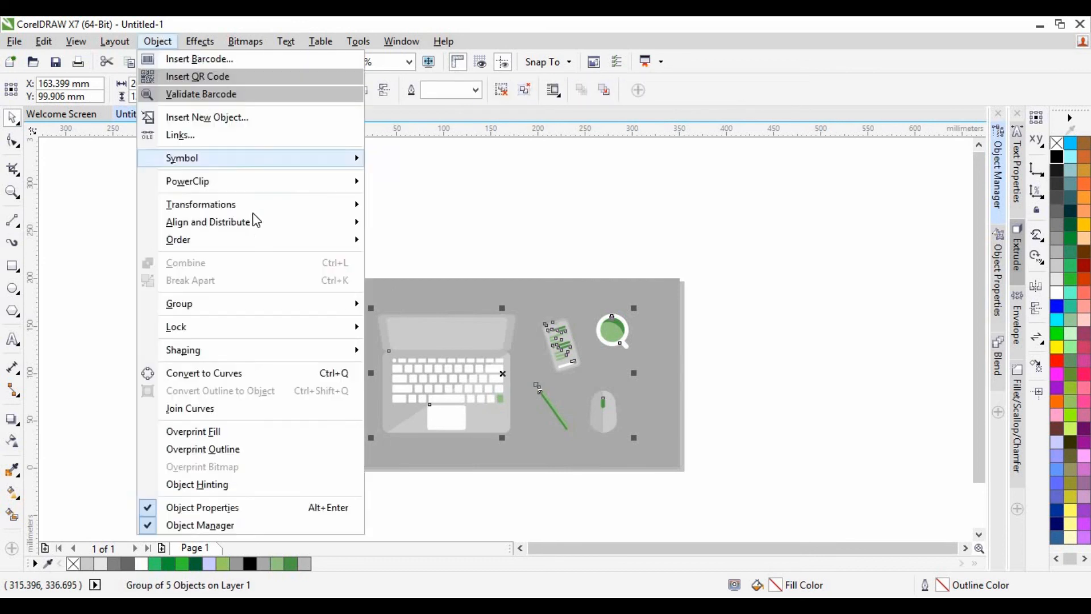
{"action": "mouse_move", "coordinate": [253, 221]}
{"action": "left_click", "coordinate": [432, 338]}
{"action": "left_click", "coordinate": [776, 248]}
Step: Select the whole composition together with its gray background and group it
{"action": "left_click_drag", "start_coordinate": [312, 253], "coordinate": [750, 511]}
{"action": "left_click", "coordinate": [692, 93]}
{"action": "key", "text": "Escape"}
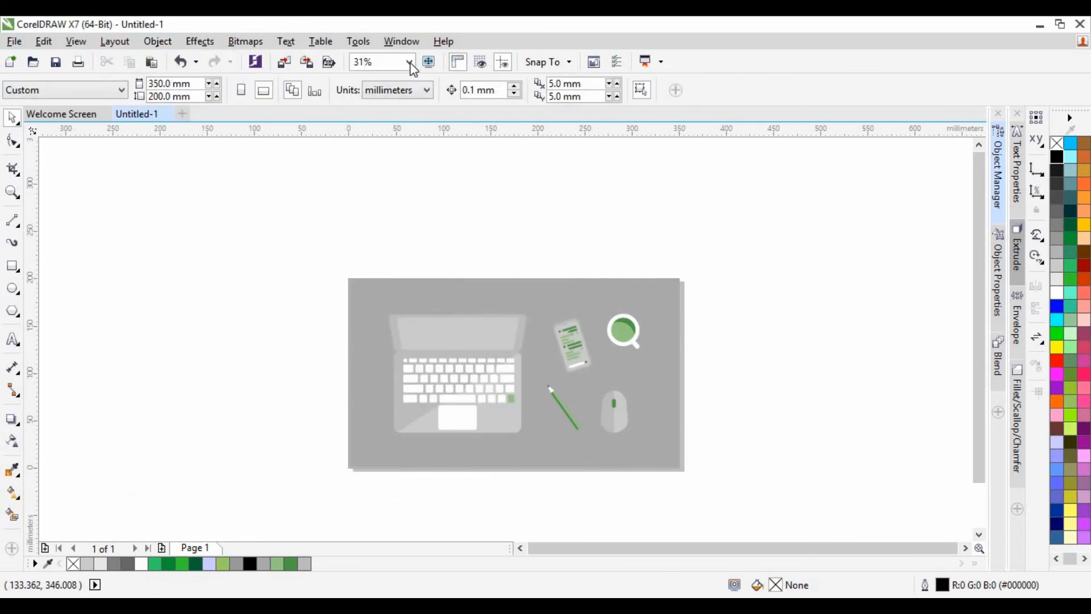
Step: Add the artistic text "THANK YOU FOR WATCH" in 24 pt Arial below the laptop
{"action": "left_click", "coordinate": [409, 62]}
{"action": "left_click", "coordinate": [390, 123]}
{"action": "left_click", "coordinate": [12, 339]}
{"action": "left_click", "coordinate": [324, 500]}
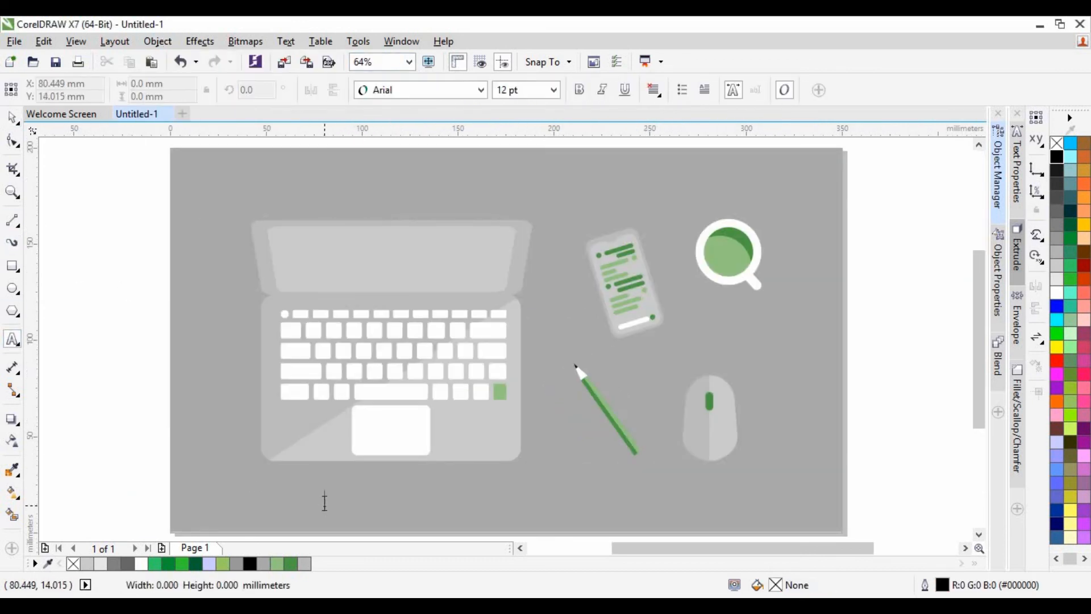
{"action": "type", "text": "THANK YOU FOR WATCH"}
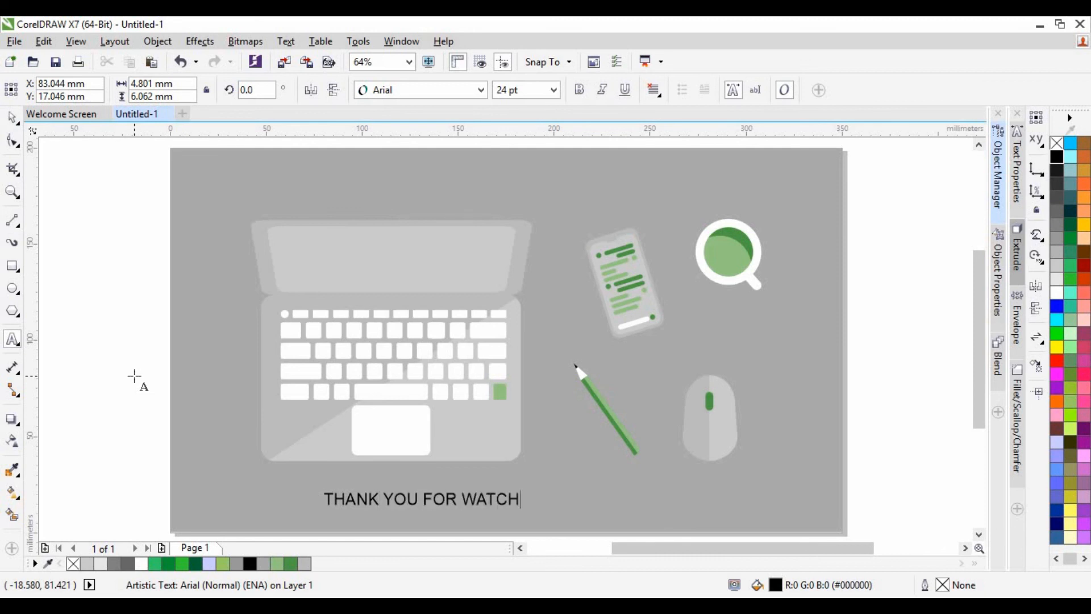